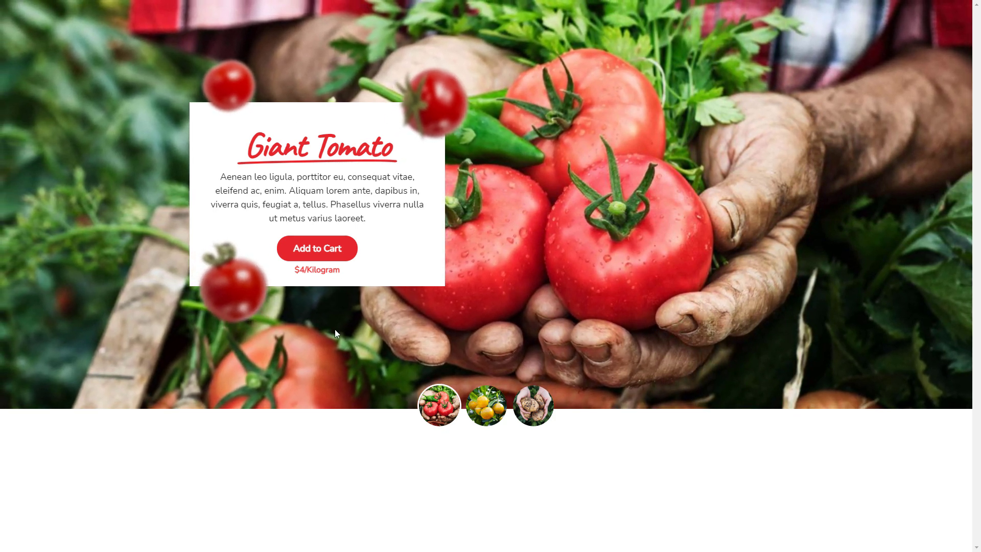
- Show the oranges slide in the live fruit slider
left_click(485, 395)
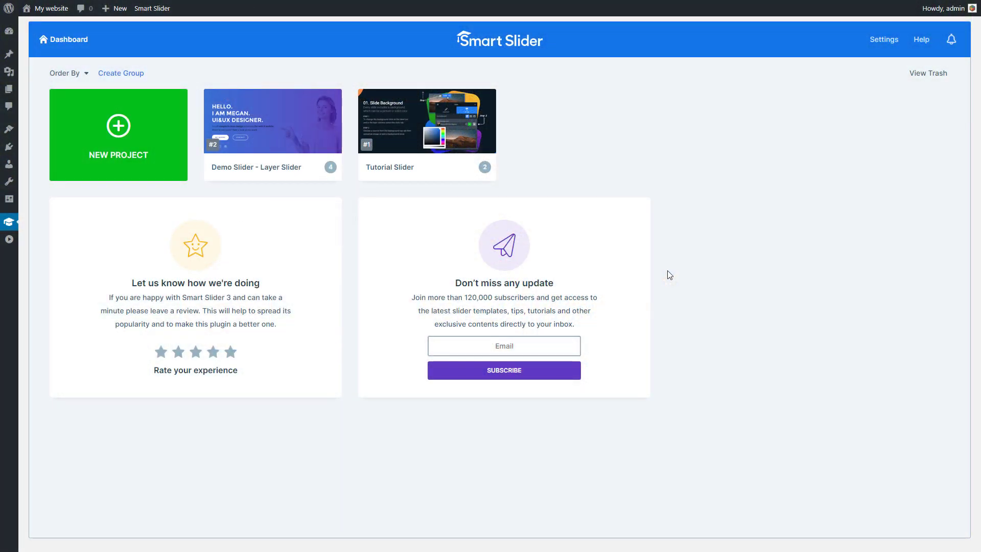
- Create a new blank slider project named Organic Food with an 800px height
left_click(169, 174)
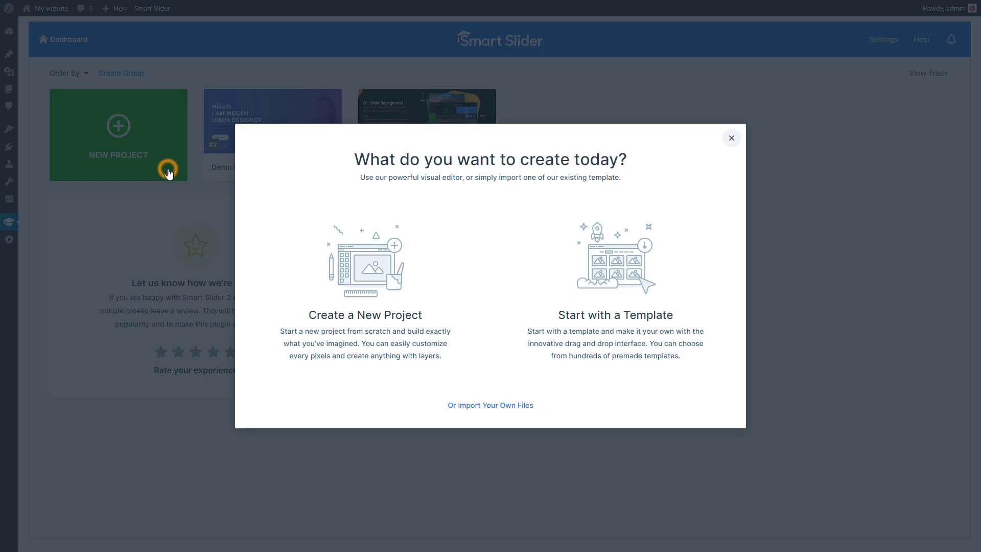
left_click(355, 238)
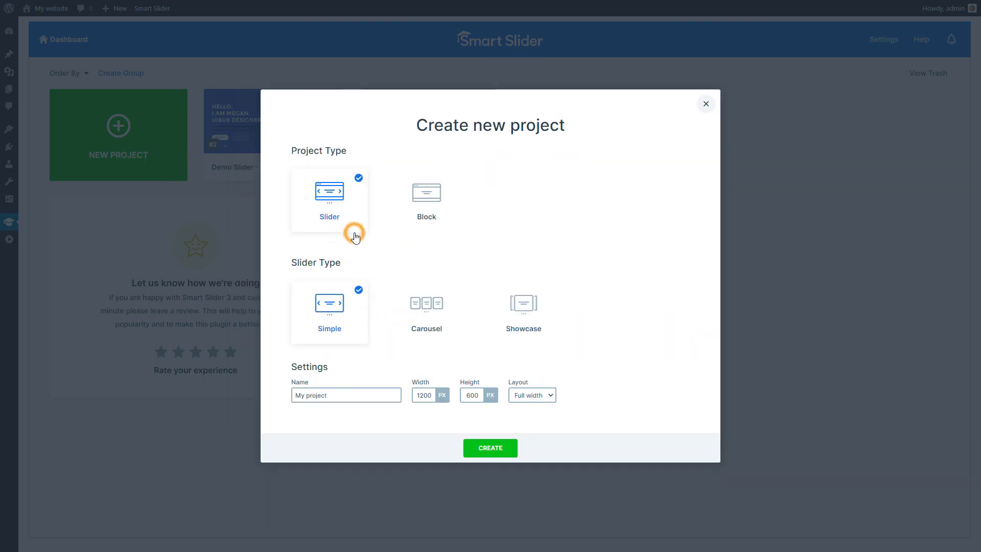
triple_click(328, 392)
type("Organic Food")
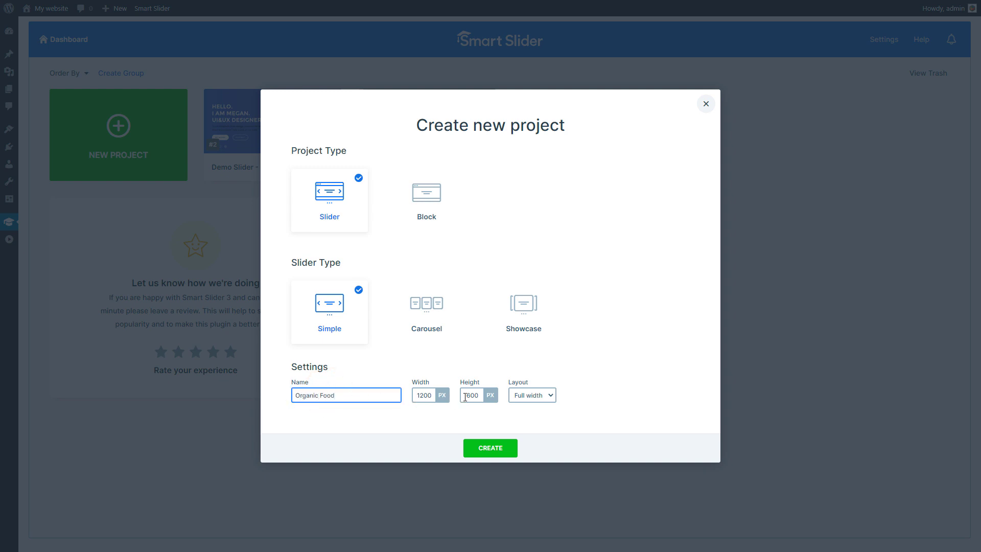
double_click(465, 397)
type("8")
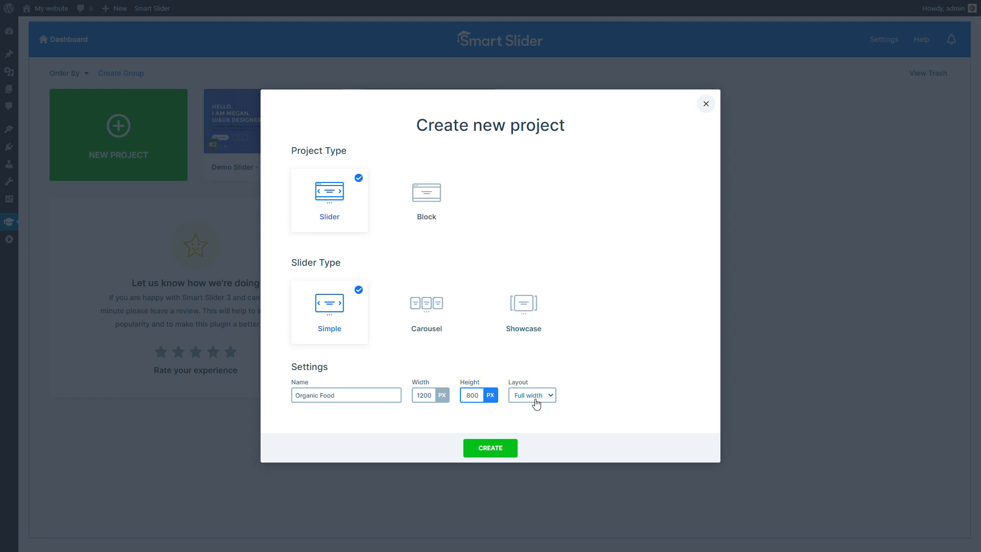
left_click(503, 440)
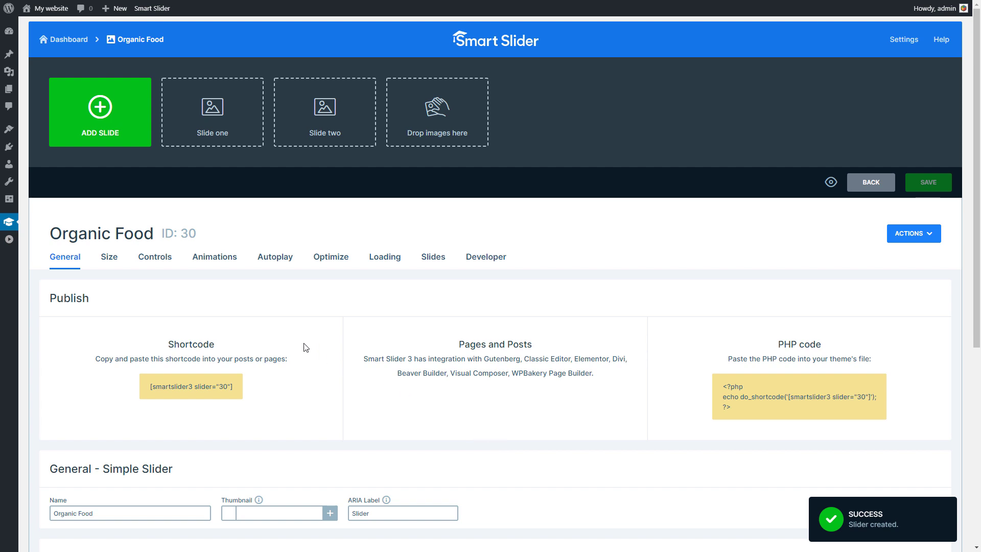
- In Controls, switch arrows off and thumbnails on at 80×80 pixels
left_click(170, 261)
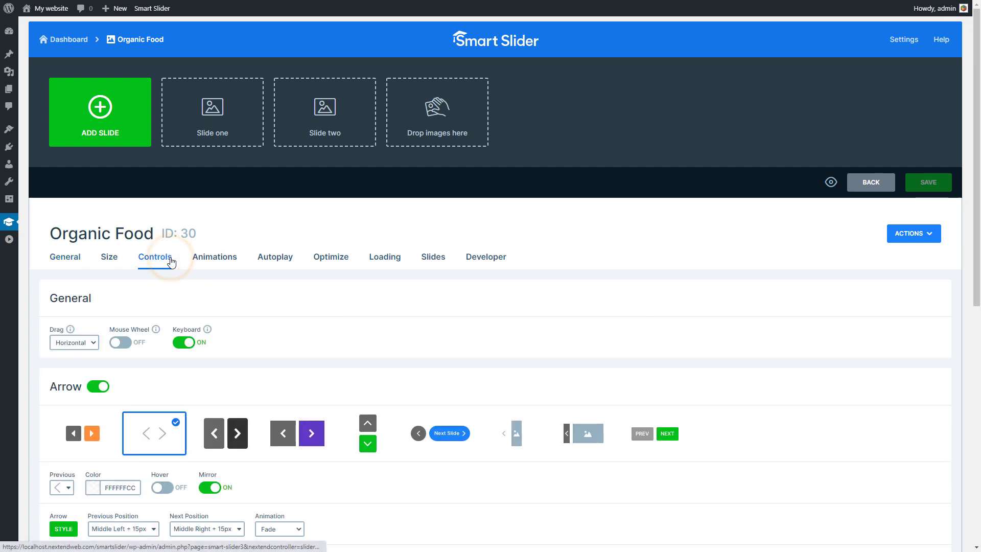
left_click(97, 387)
scroll(94, 389, "down", 3)
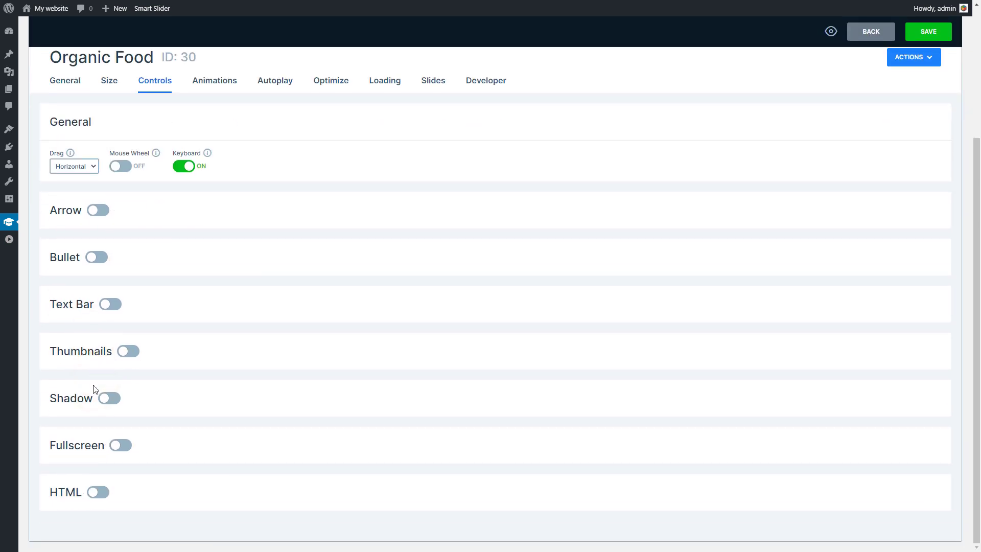
left_click(125, 355)
scroll(125, 355, "down", 3)
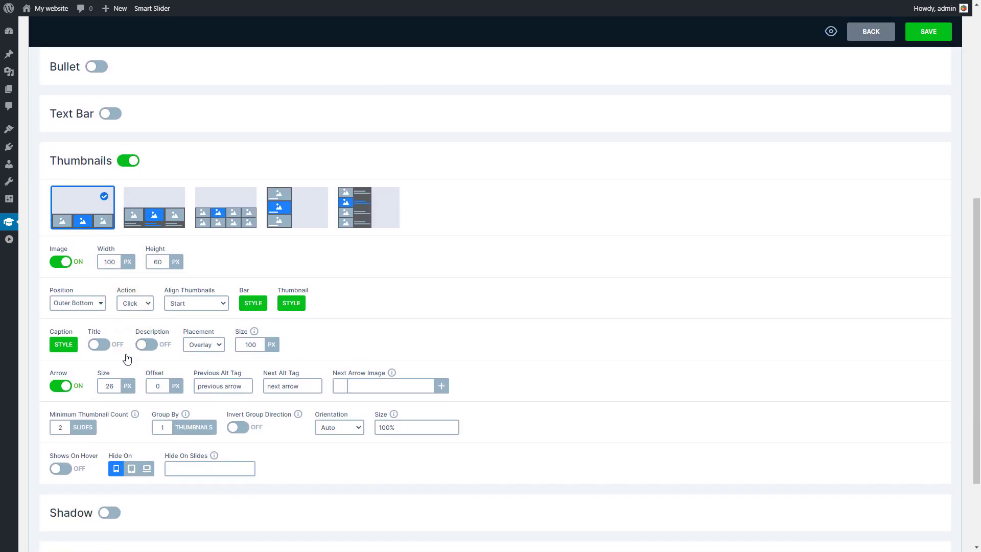
scroll(127, 359, "down", 1)
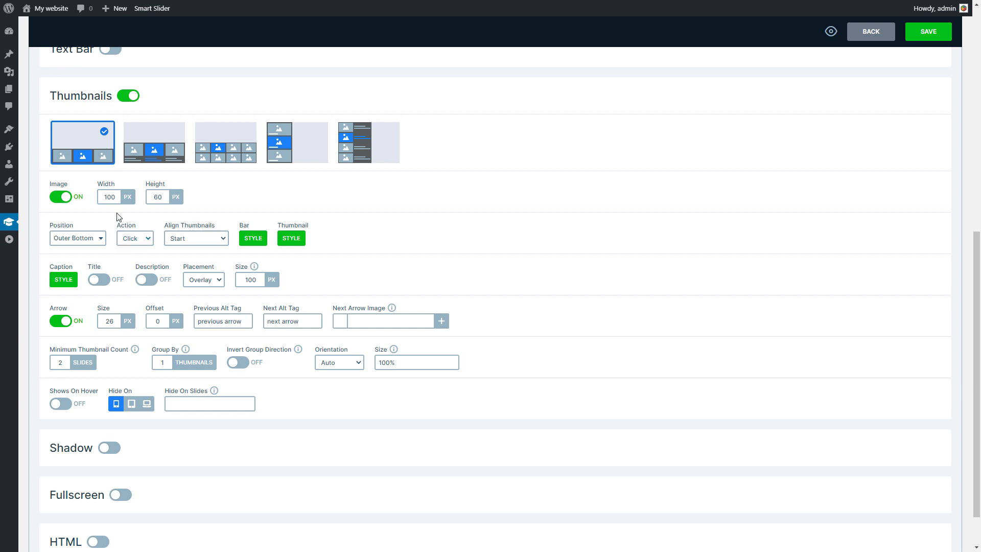
left_click(115, 196)
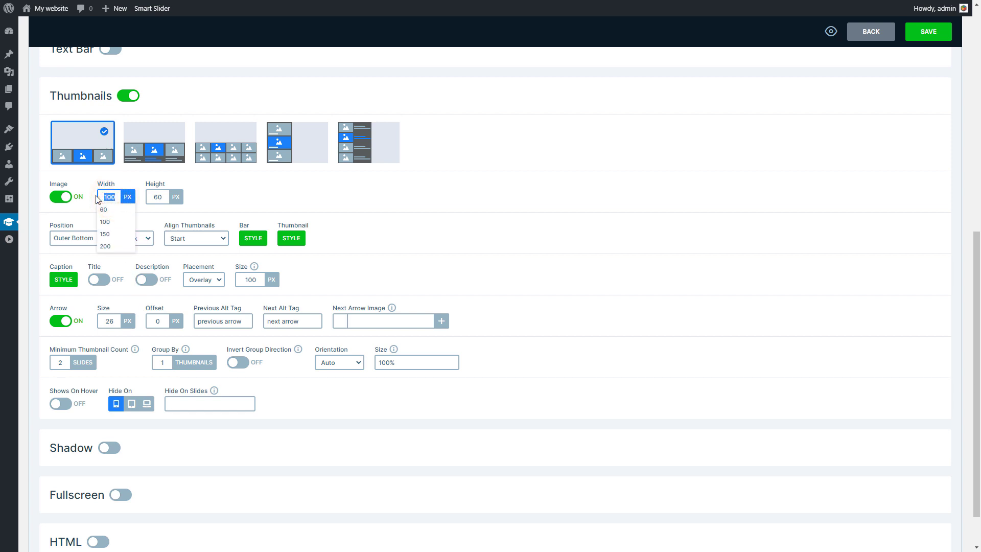
type("80")
left_click(154, 196)
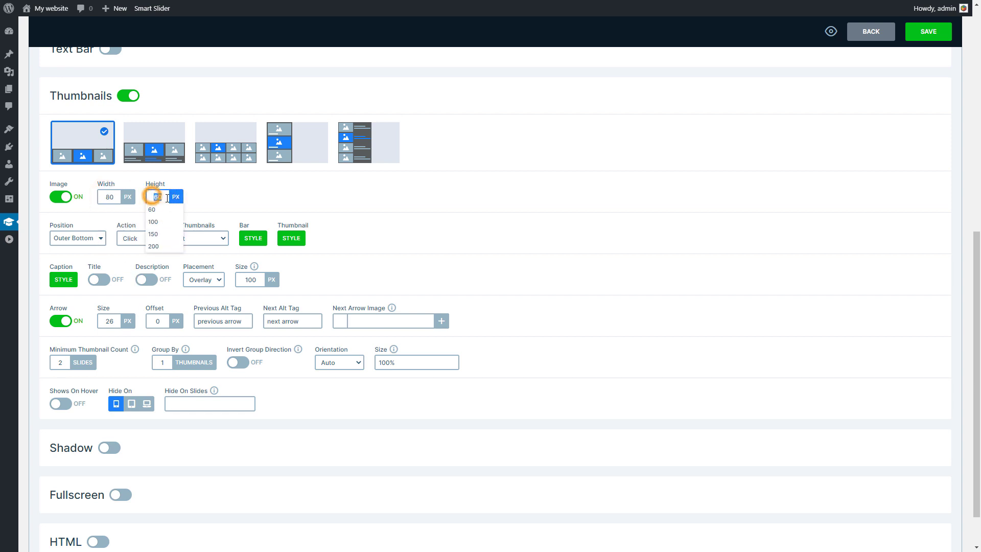
left_click(168, 200)
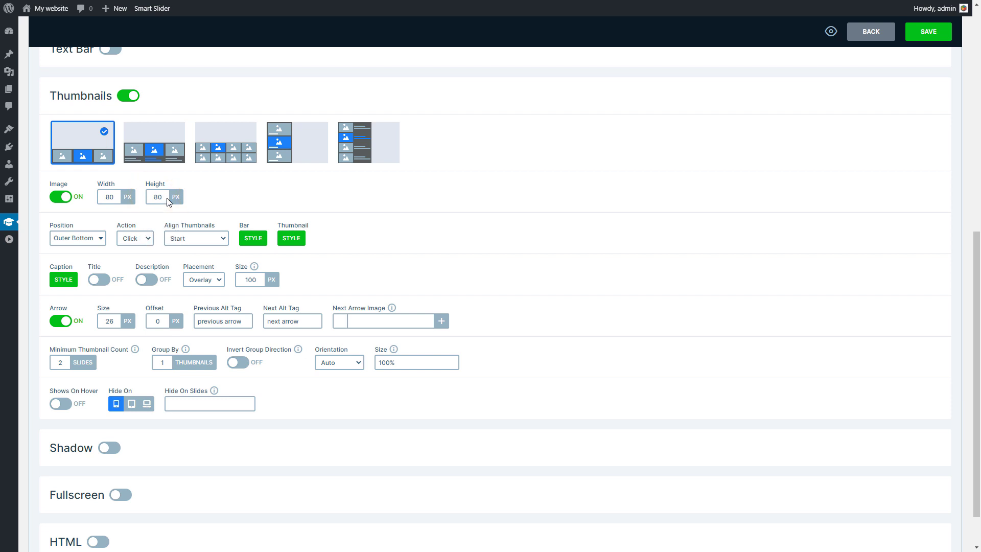
- Place the thumbnails at bottom centre with a -40px offset and centre alignment
left_click(98, 243)
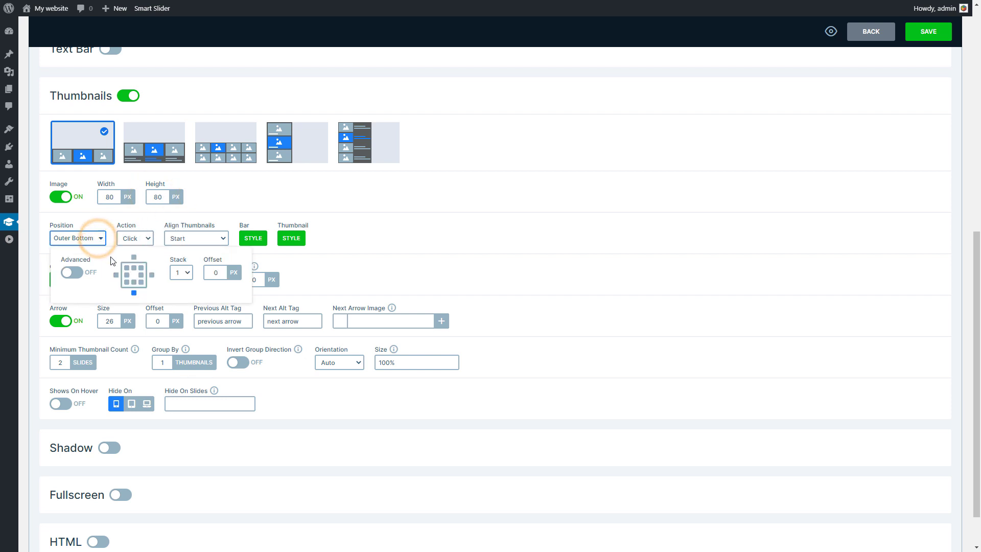
left_click(133, 283)
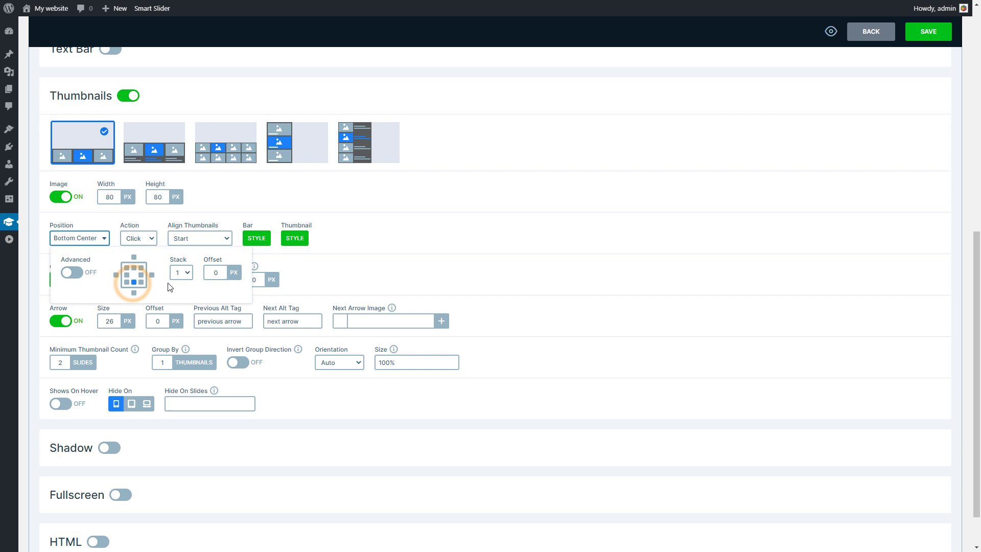
left_click(212, 272)
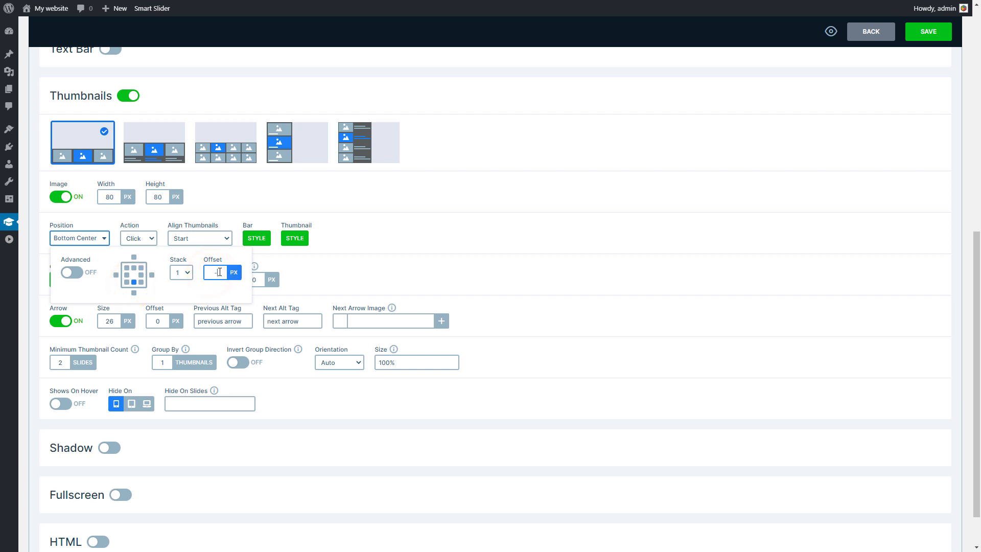
type("-40")
key("Return")
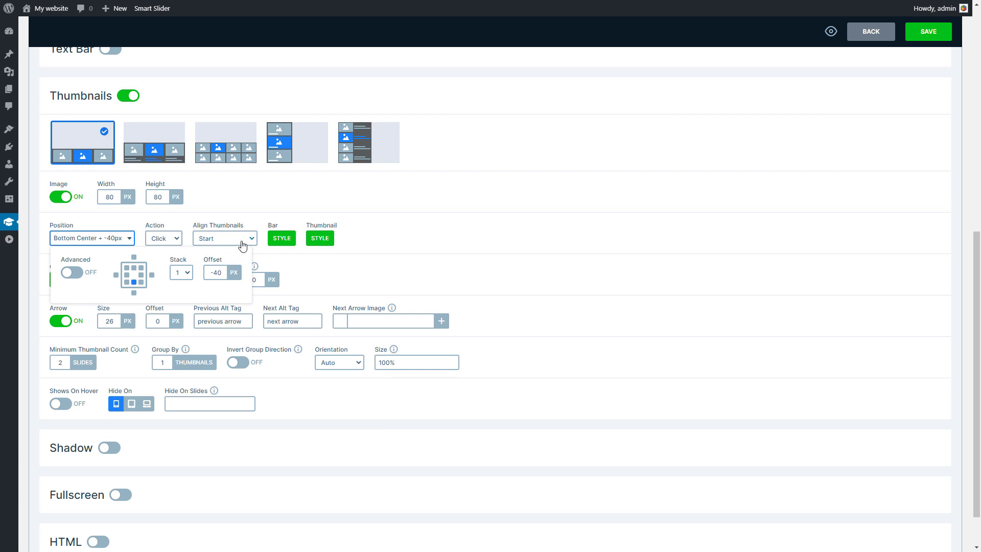
left_click(243, 246)
left_click(231, 260)
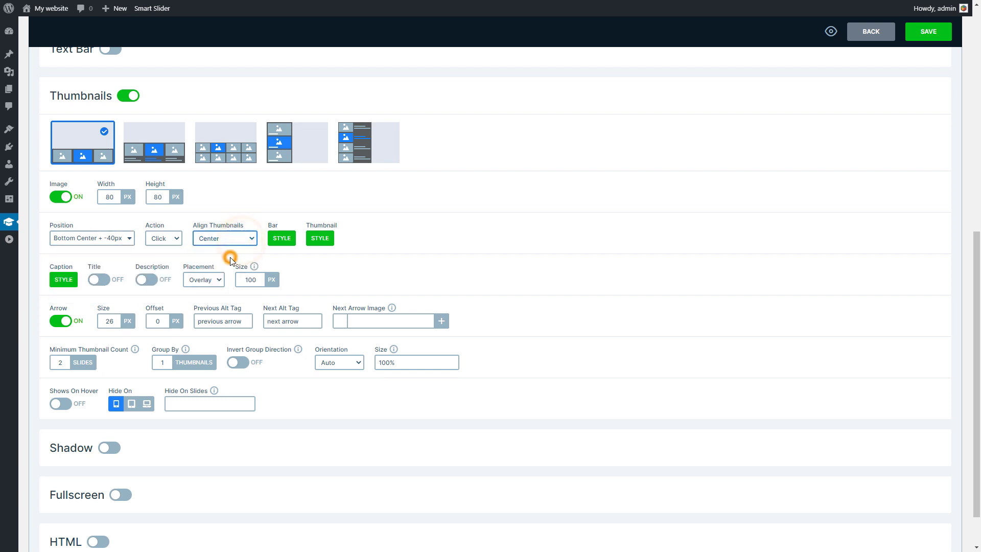
- Give the thumbnail bar a fully transparent background and 0px padding
left_click(282, 240)
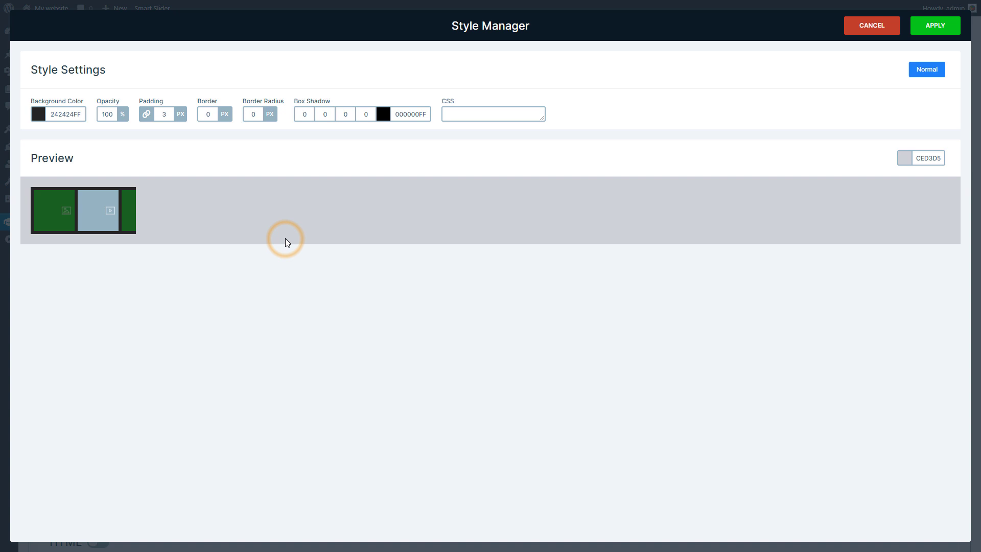
left_click(37, 114)
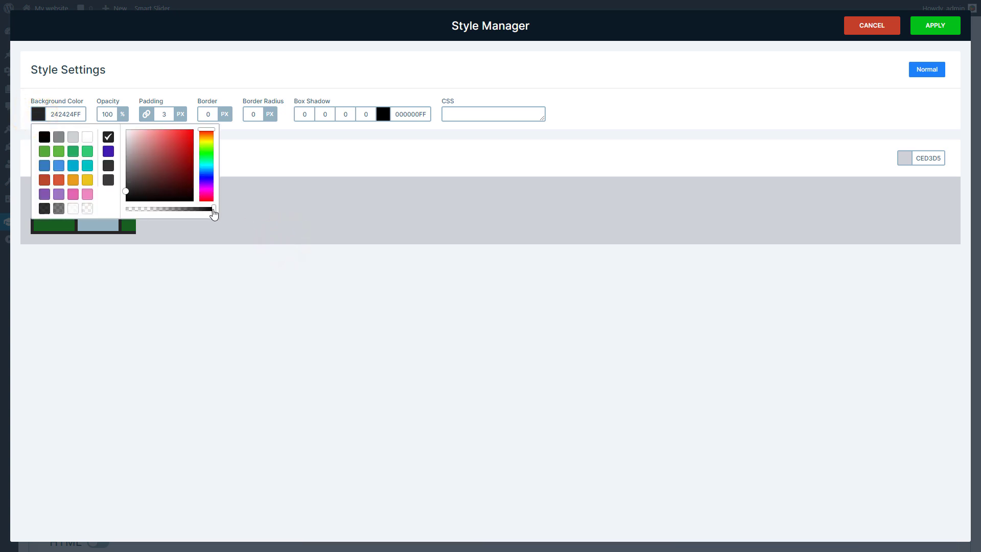
left_click_drag(213, 209, 123, 209)
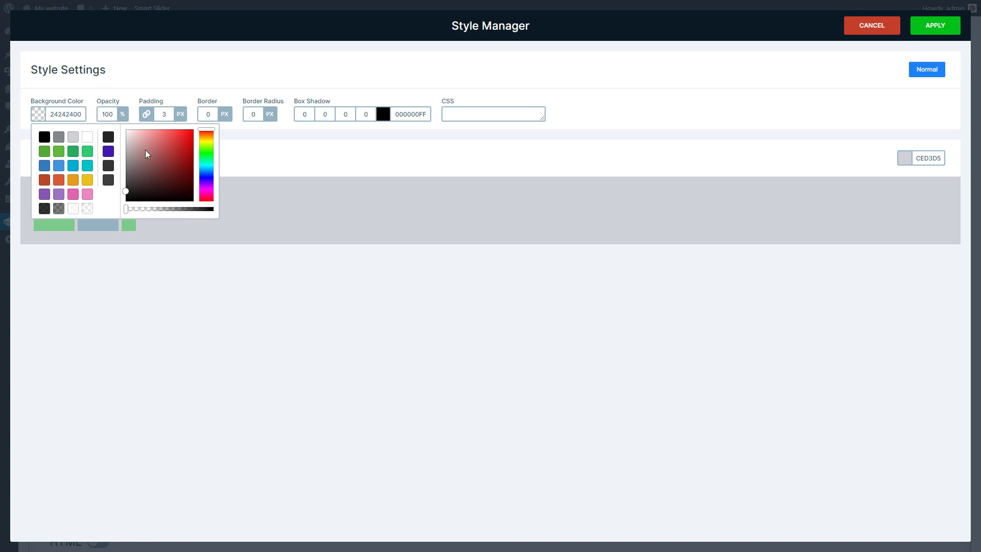
left_click(165, 116)
left_click(161, 126)
type("0")
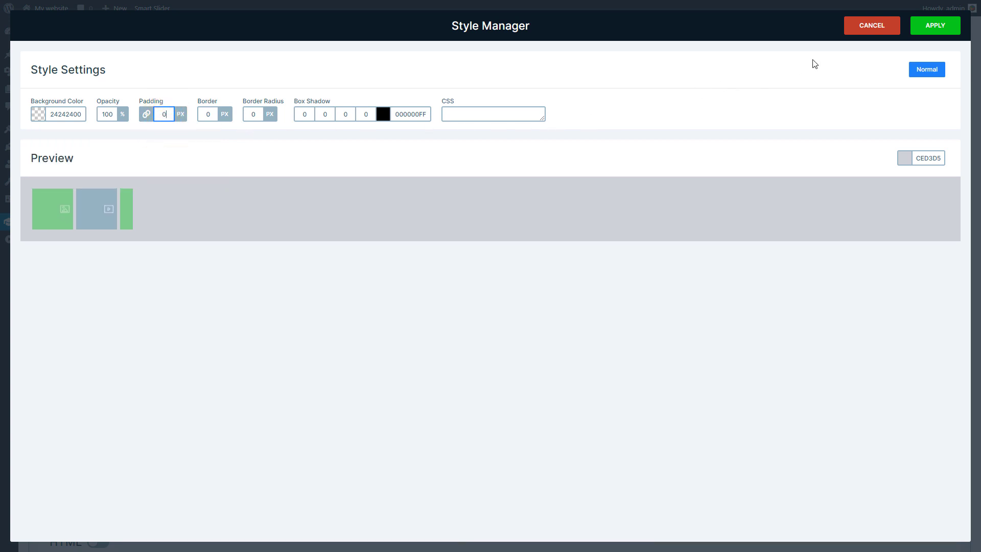
- Apply the bar style, then give thumbnails full opacity, a 3px border and circular corners
left_click(934, 30)
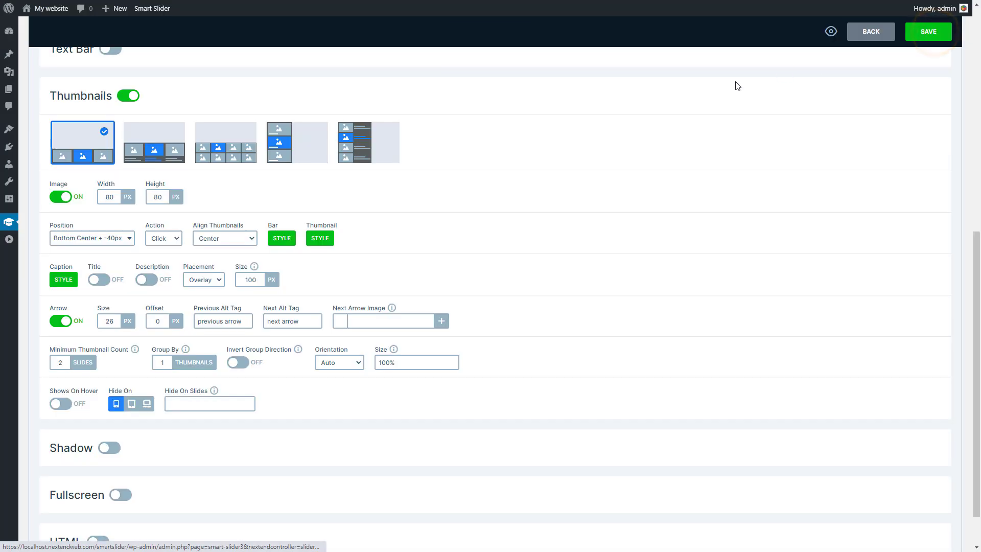
left_click(327, 238)
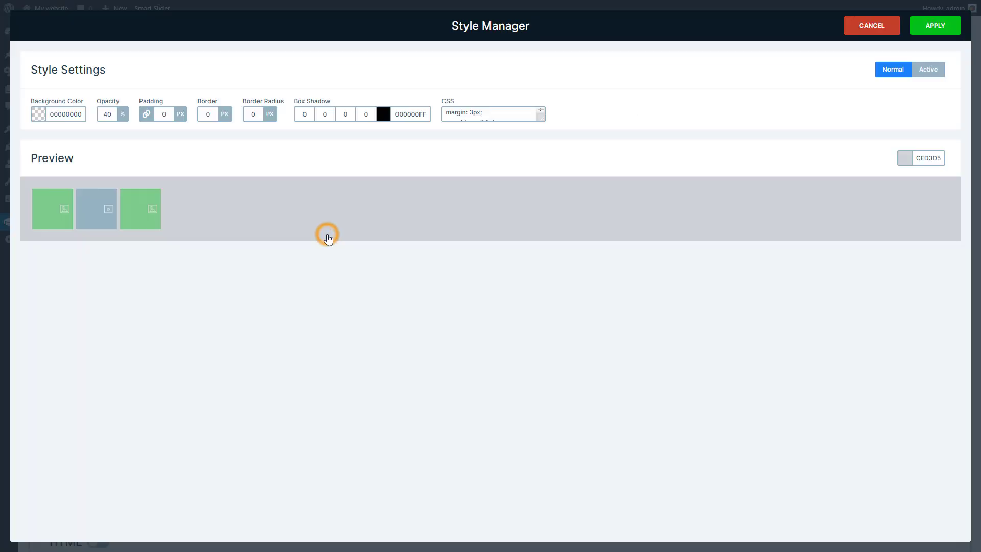
left_click(107, 114)
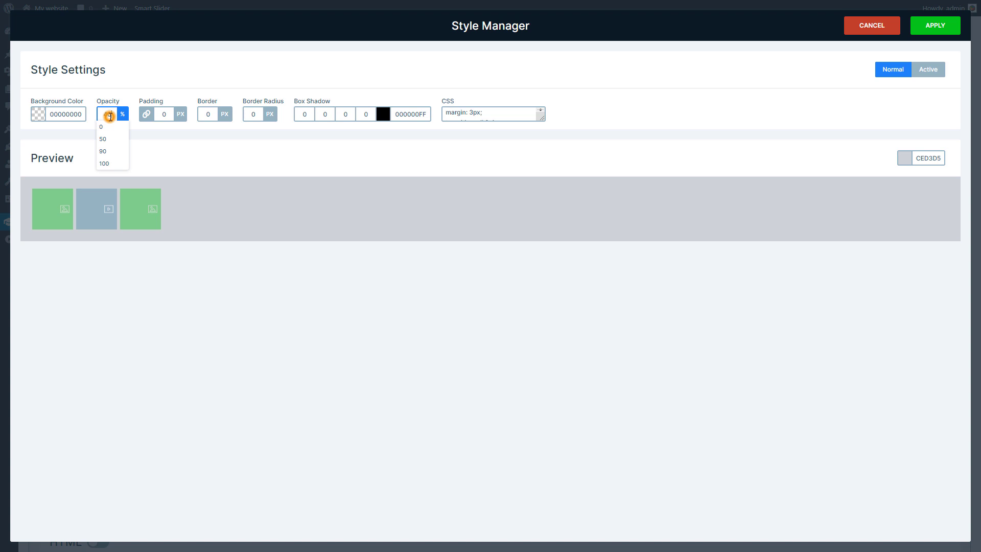
left_click(99, 162)
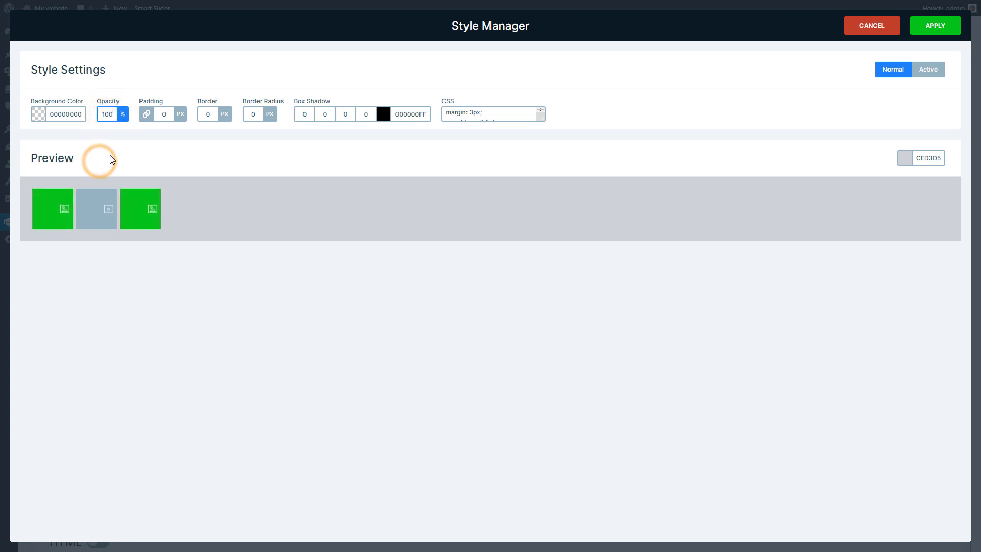
left_click(213, 113)
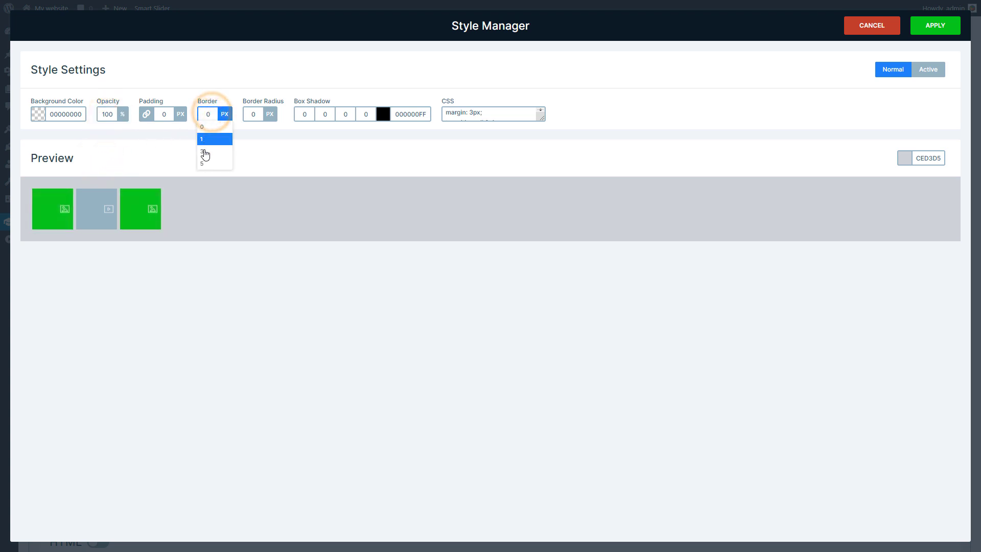
left_click(203, 149)
left_click(361, 114)
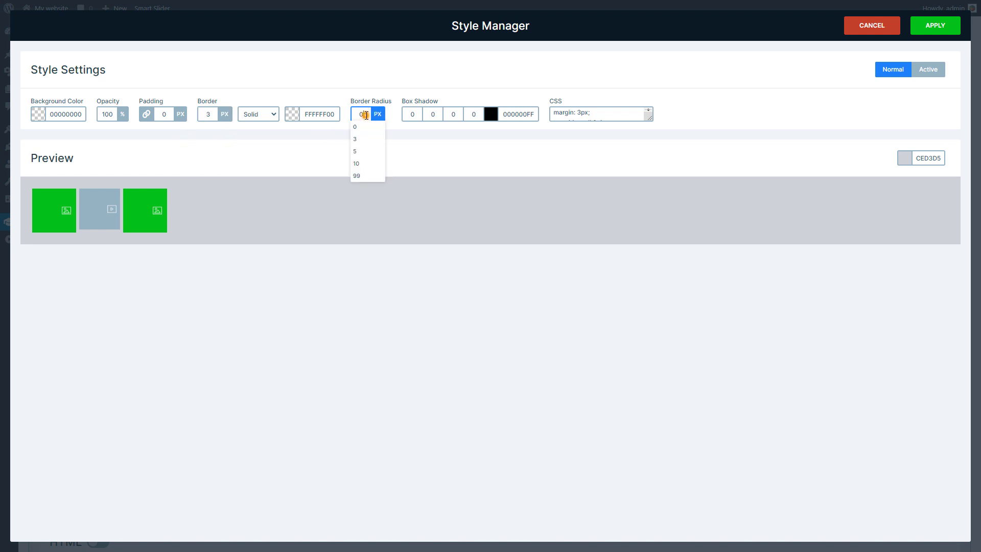
left_click(363, 178)
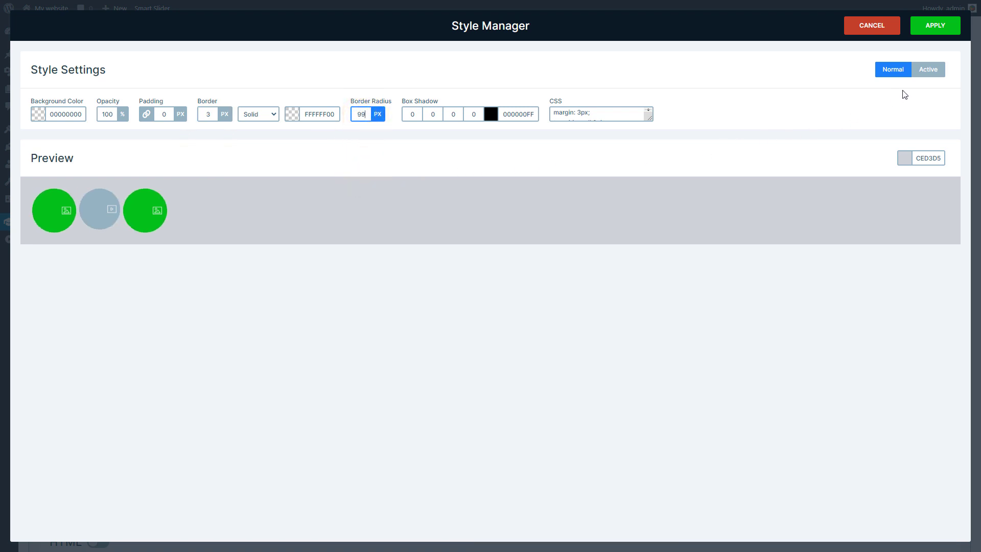
- Give the active thumbnail a 3px border and white background, and apply the style
left_click(934, 73)
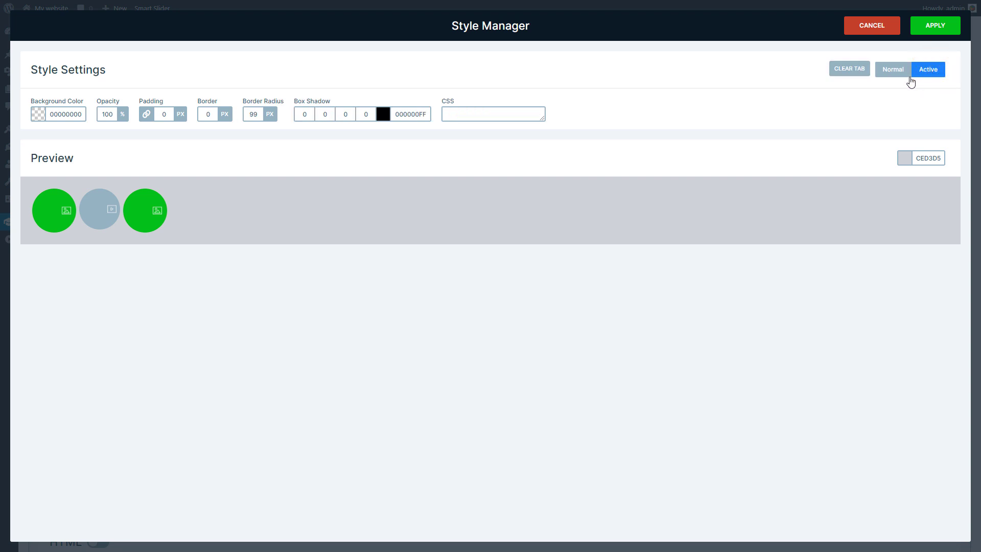
left_click(212, 114)
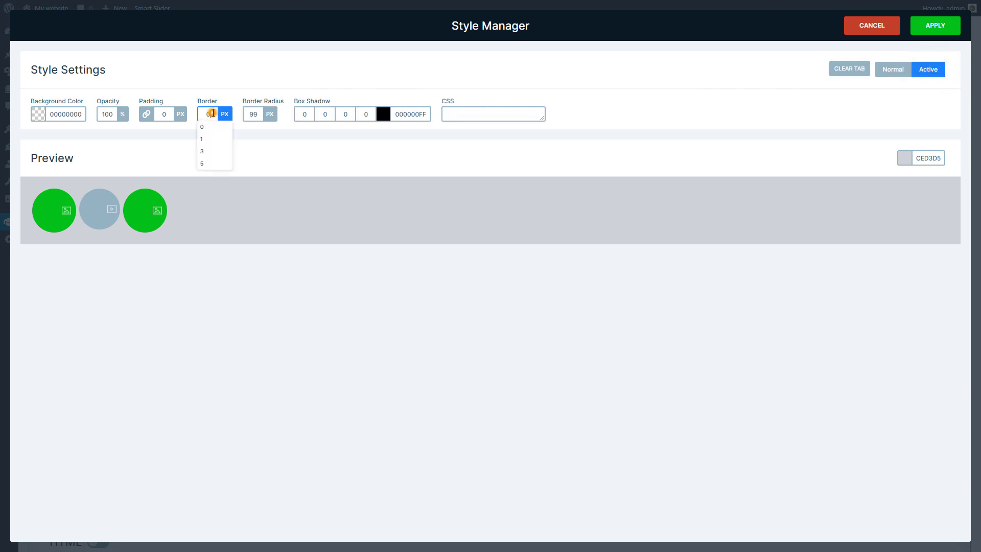
left_click(203, 151)
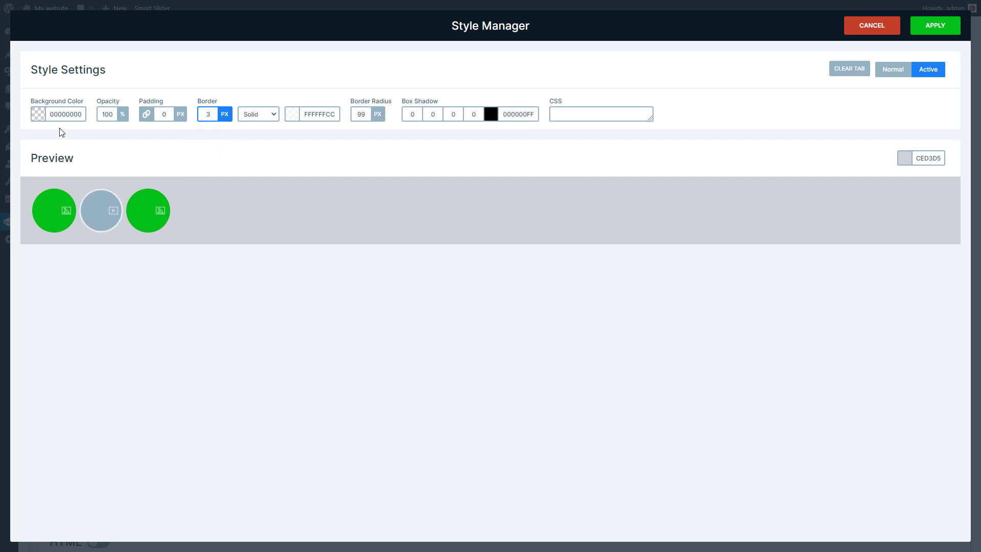
left_click(41, 121)
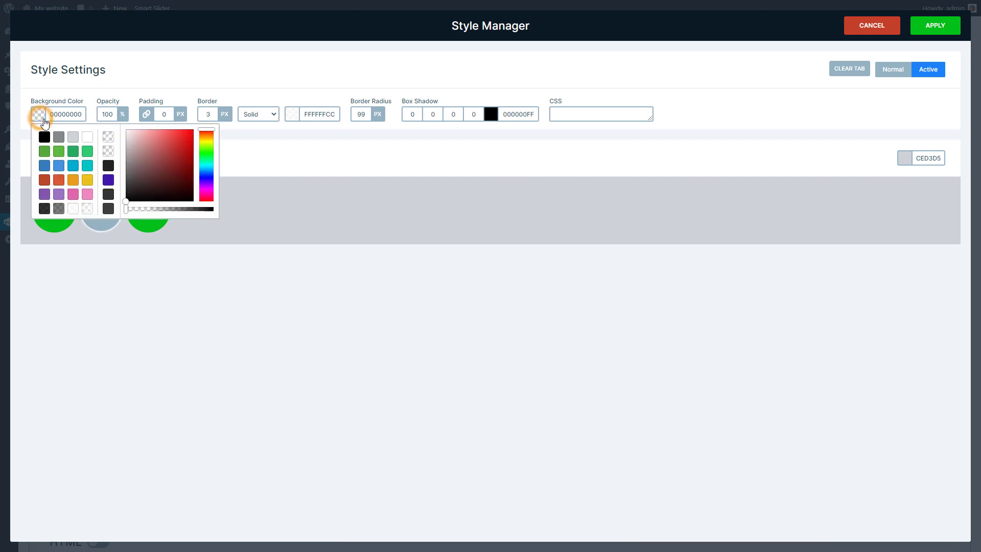
left_click(86, 136)
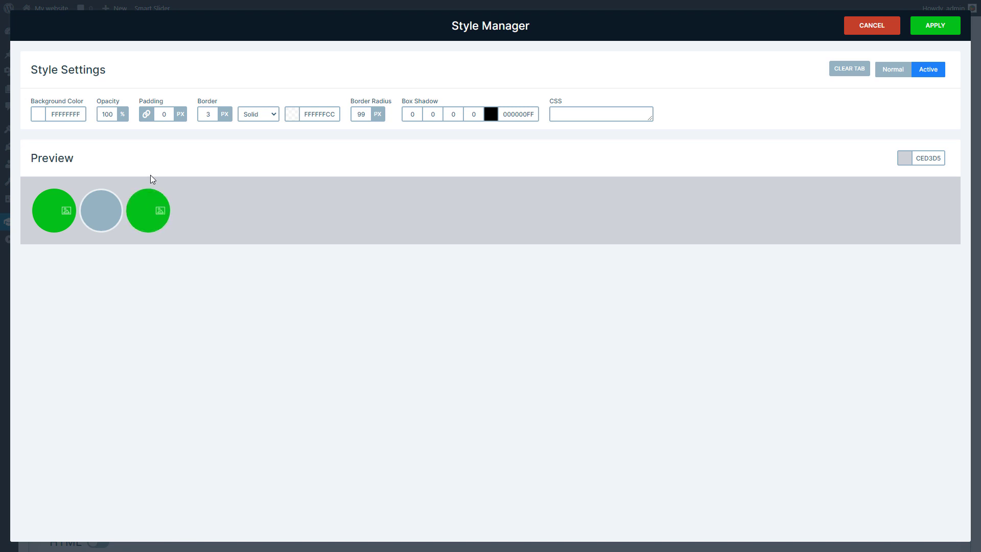
left_click(936, 30)
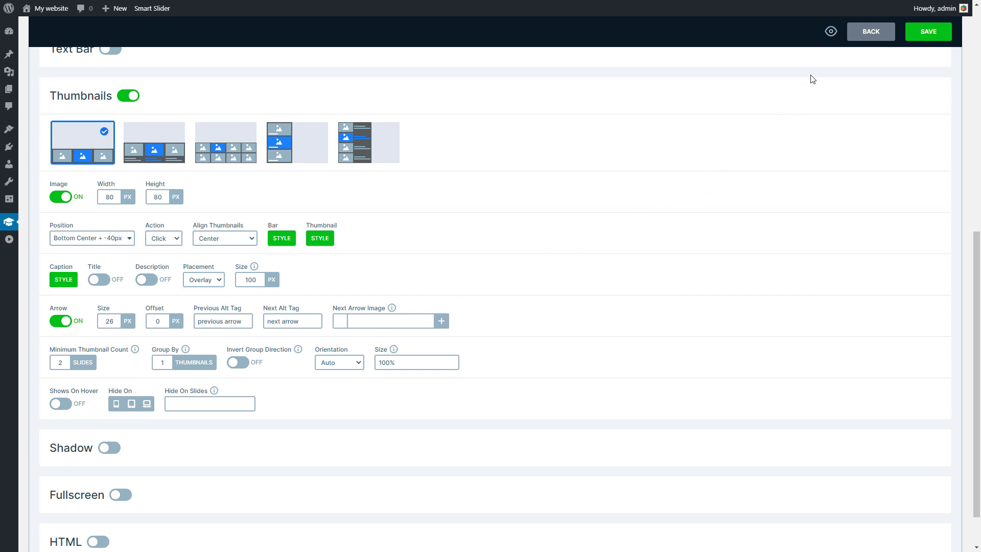
left_click(830, 33)
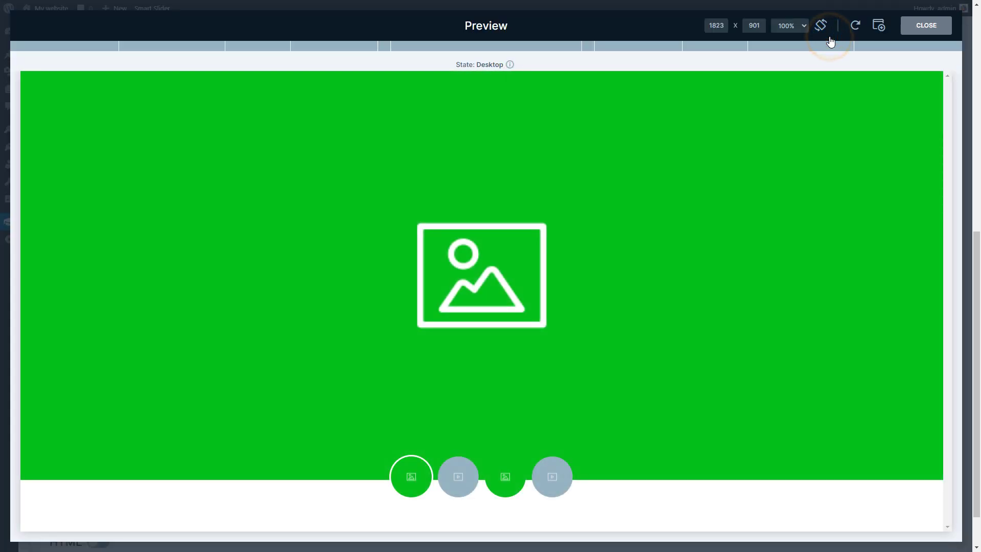
left_click(457, 464)
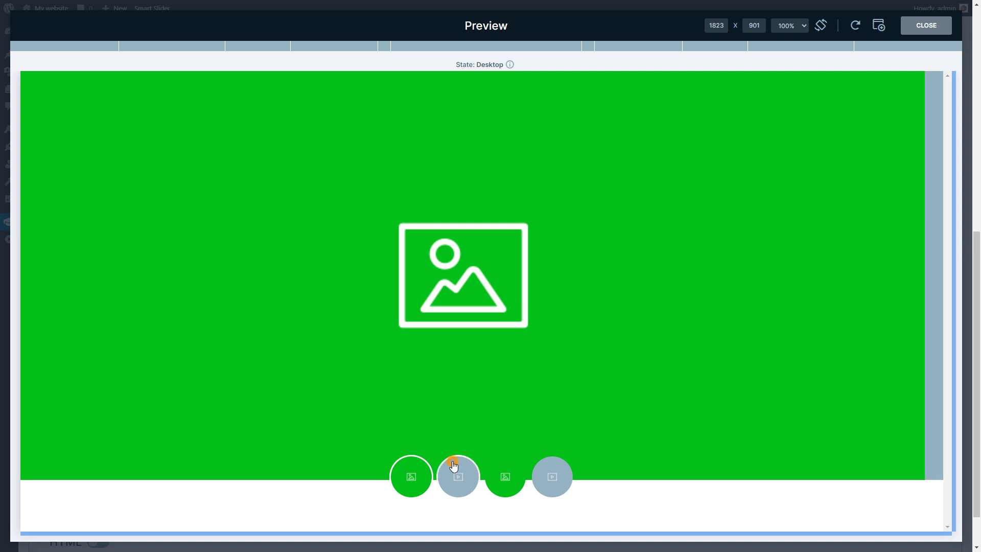
left_click(502, 470)
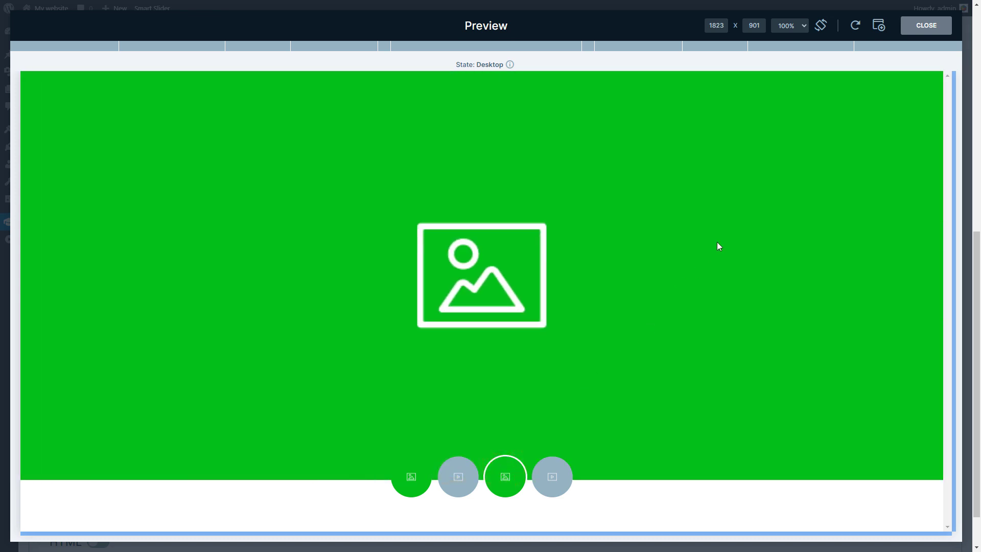
left_click(917, 29)
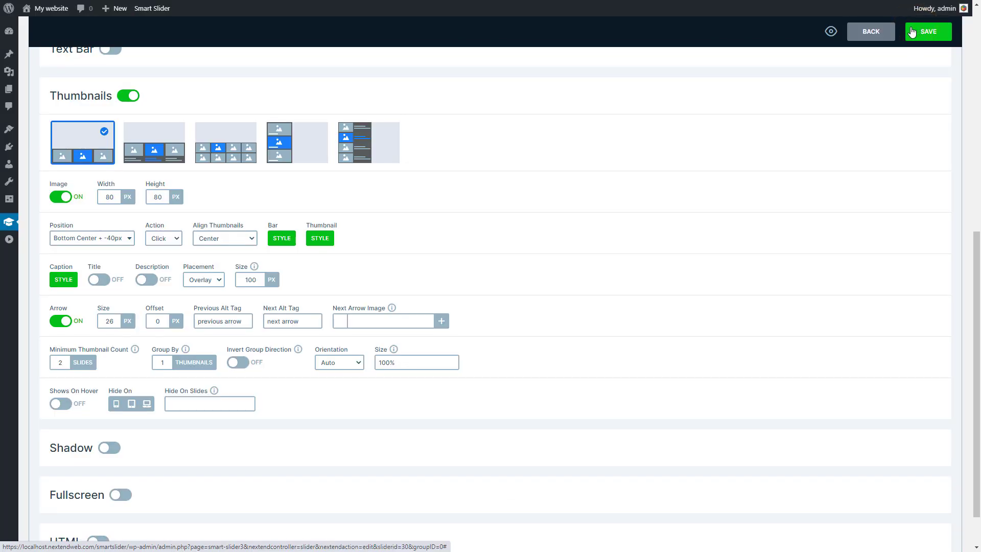
scroll(654, 146, "up", 5)
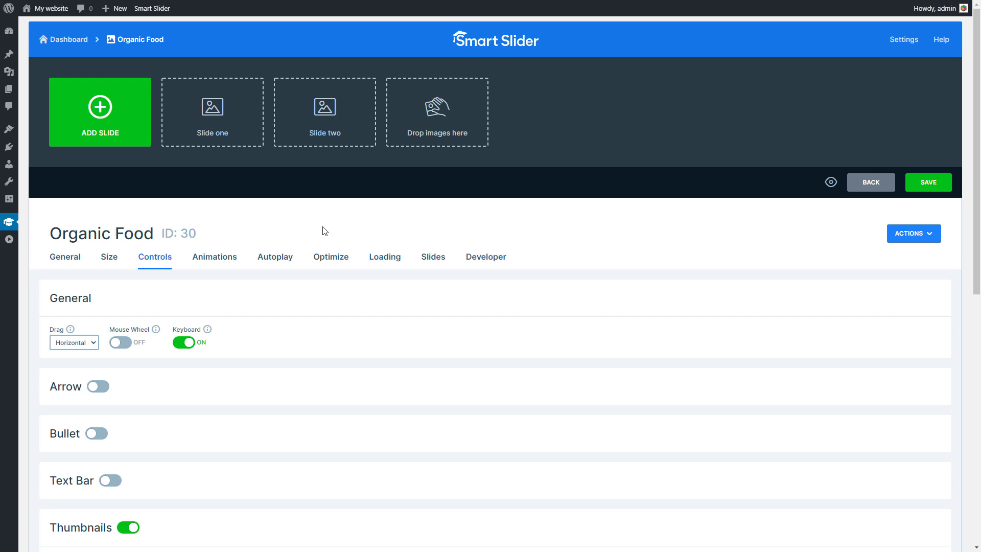
- Set the main slide animation to Fade with a Downscale right Ken Burns effect
left_click(229, 259)
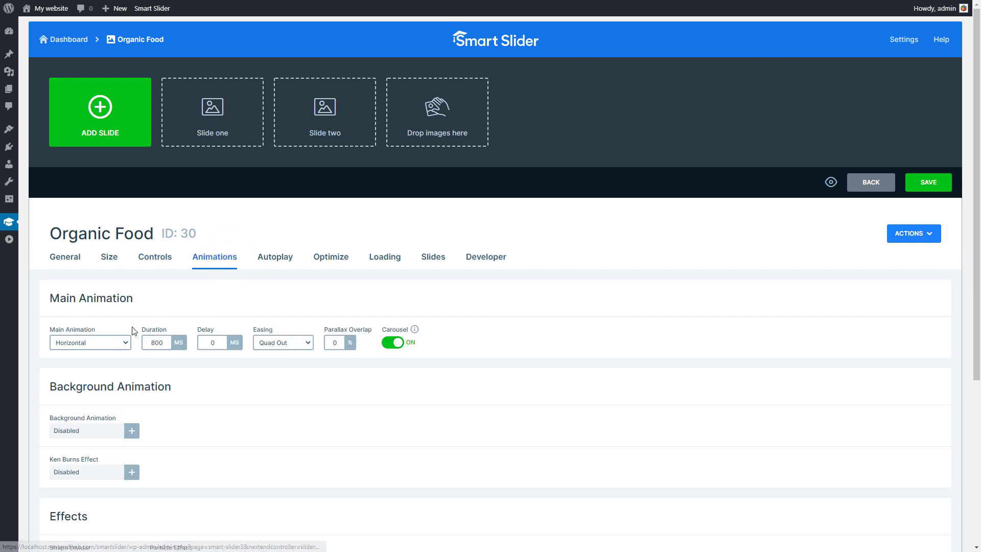
left_click(113, 345)
left_click(93, 362)
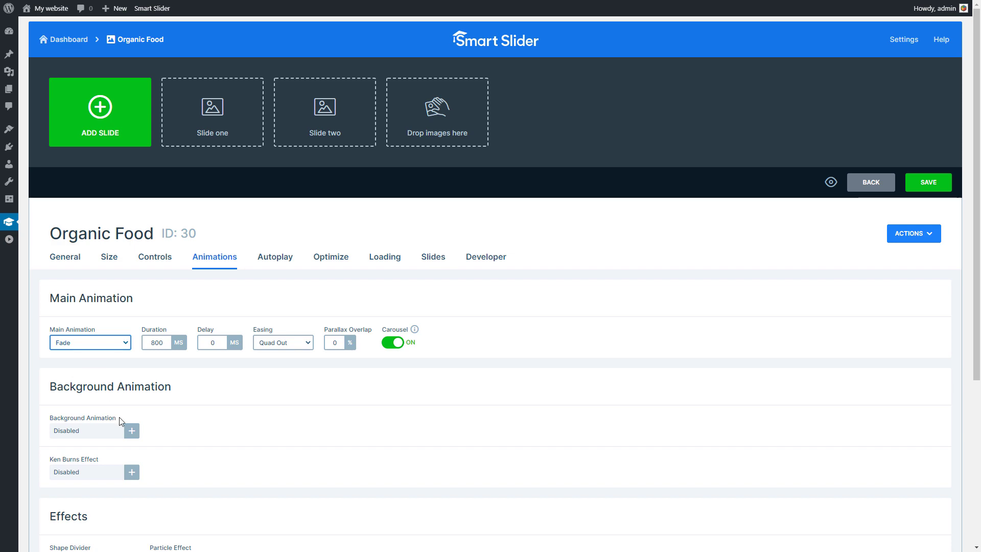
left_click(131, 471)
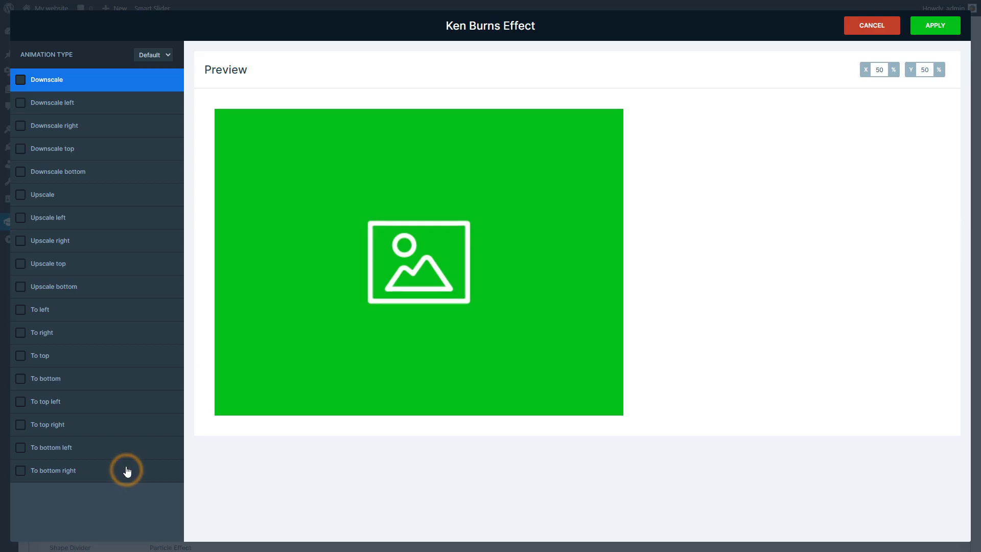
left_click(151, 129)
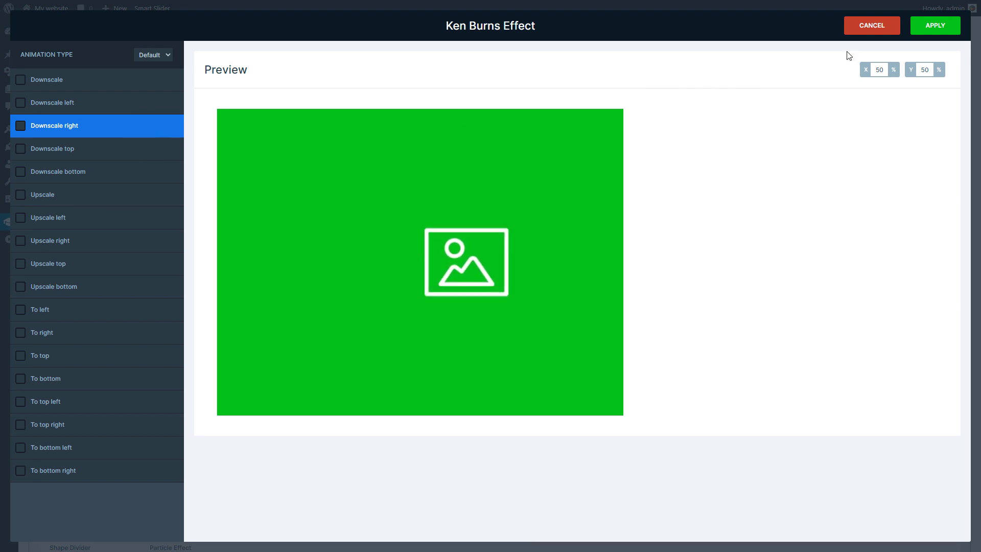
left_click(920, 33)
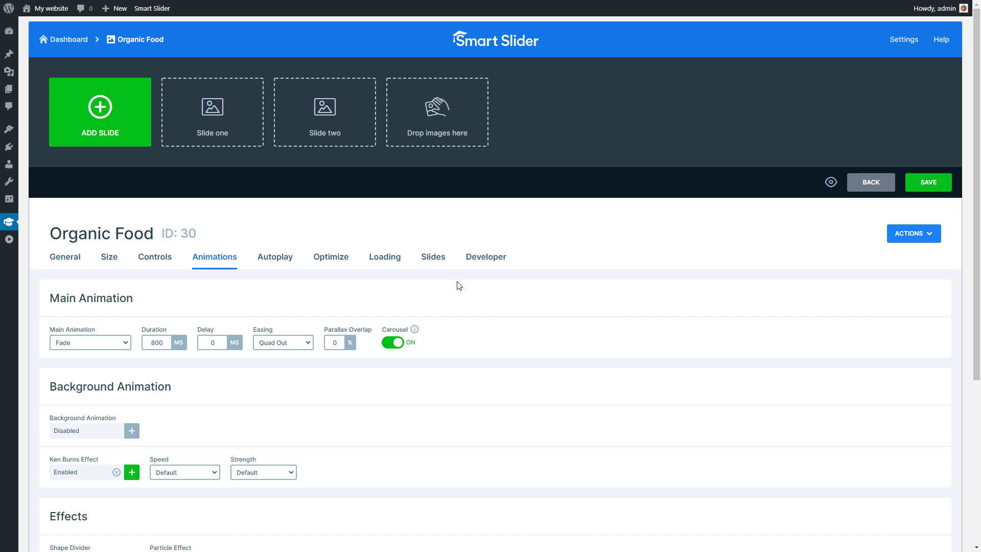
- Make the Ken Burns effect super slow and super soft, and save the slider
left_click(201, 469)
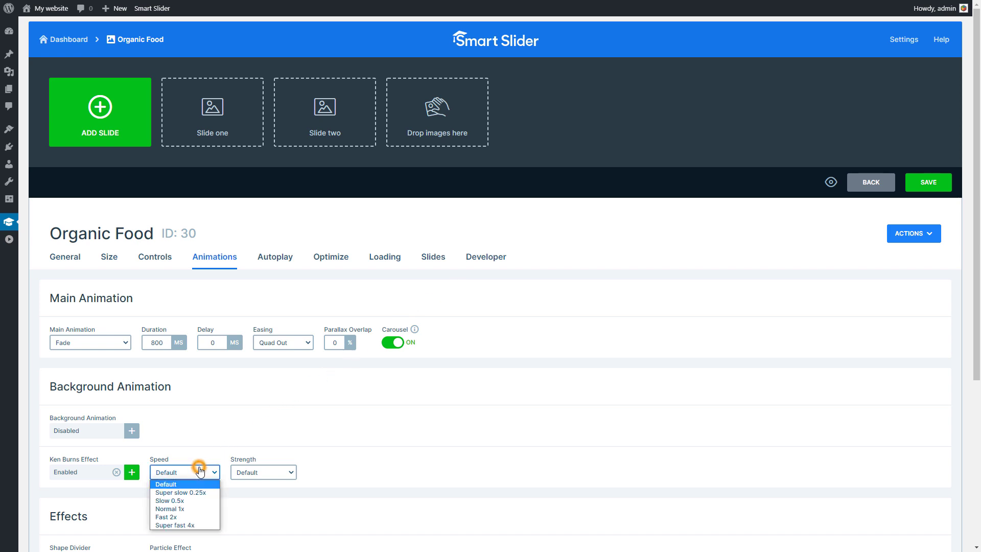
left_click(181, 492)
left_click(268, 475)
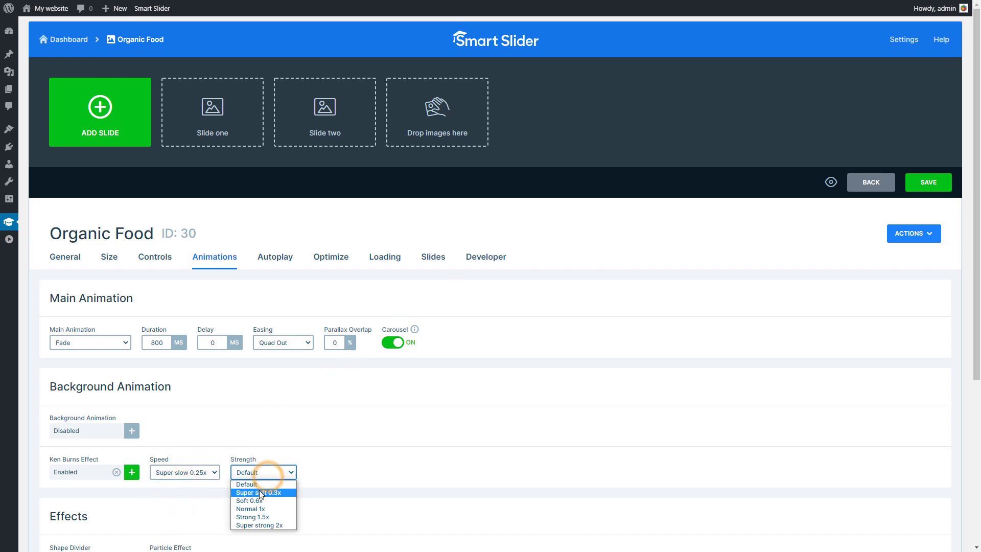
left_click(260, 493)
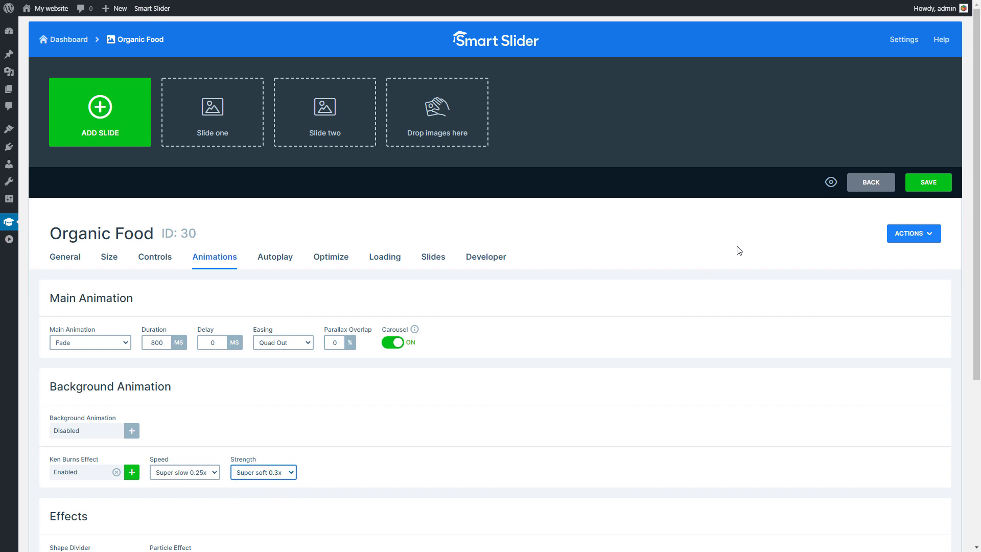
left_click(918, 187)
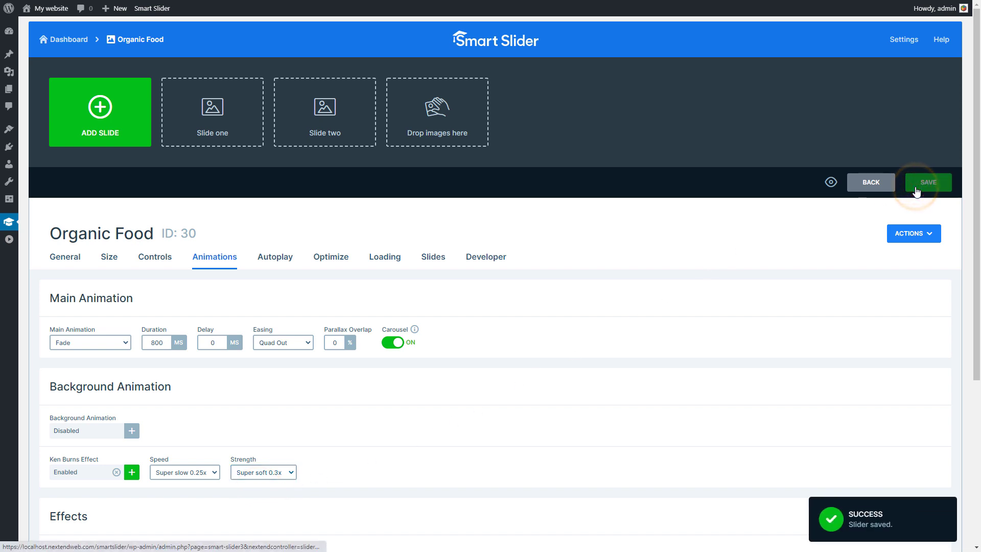
- Add image slides from the tomato basket, orange tree and potato photos, and open Slide 1
left_click(140, 109)
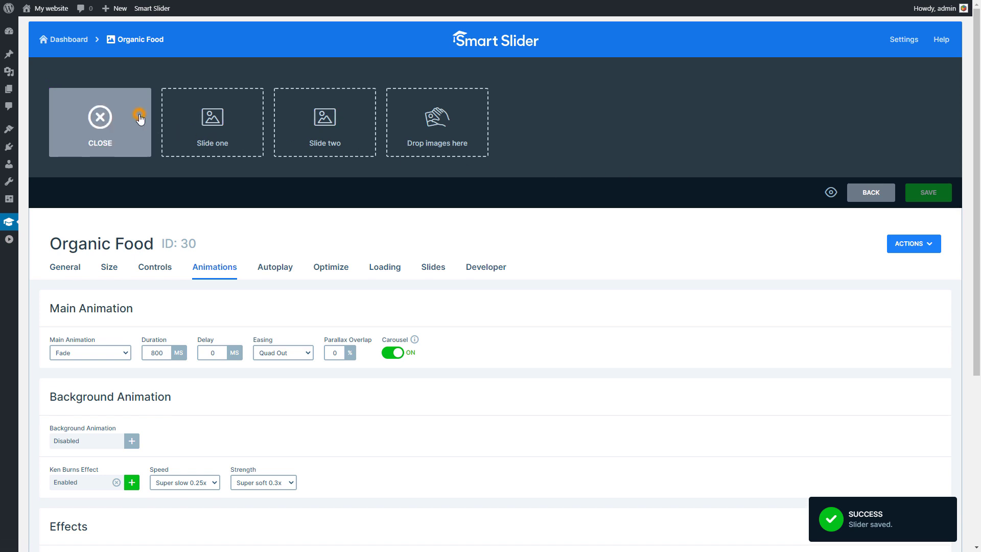
left_click(90, 100)
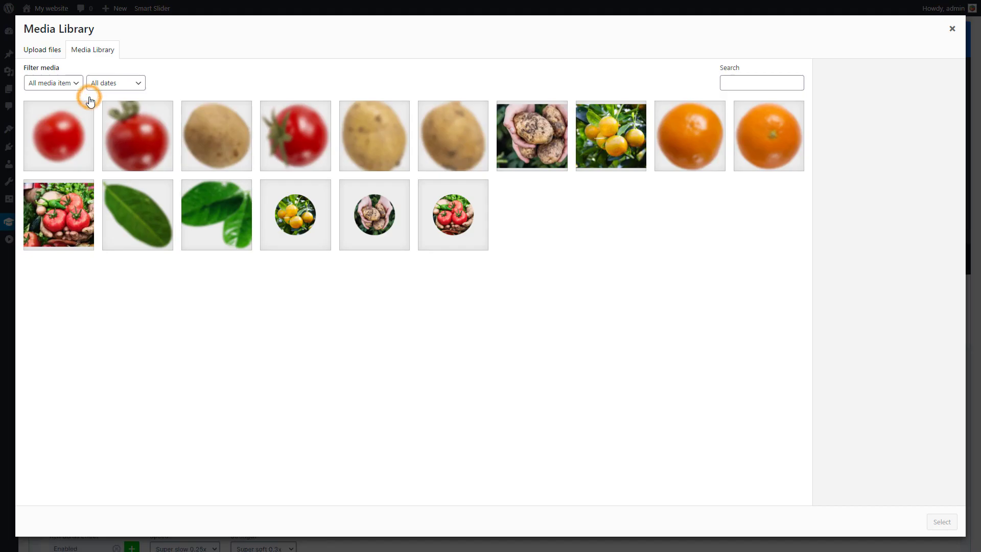
left_click(52, 199)
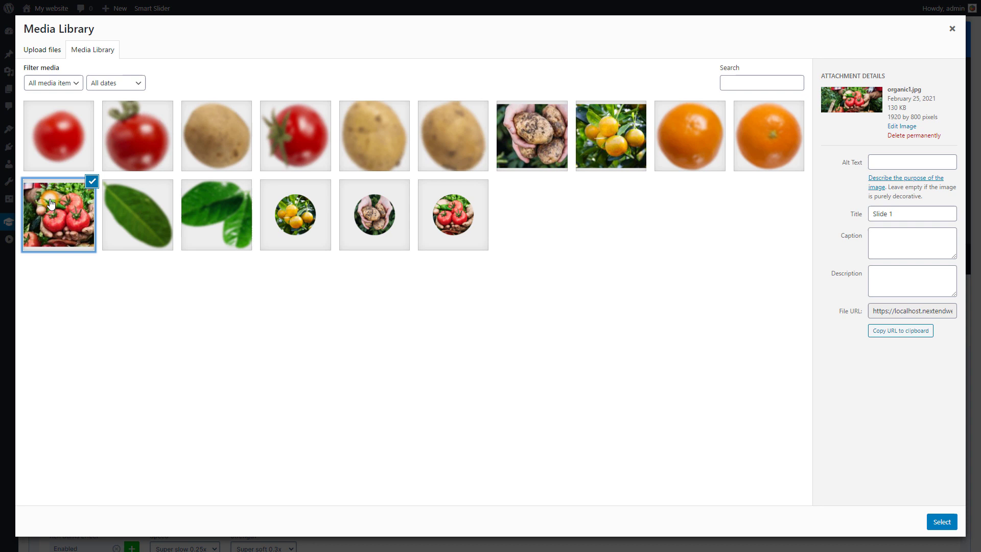
left_click(595, 149)
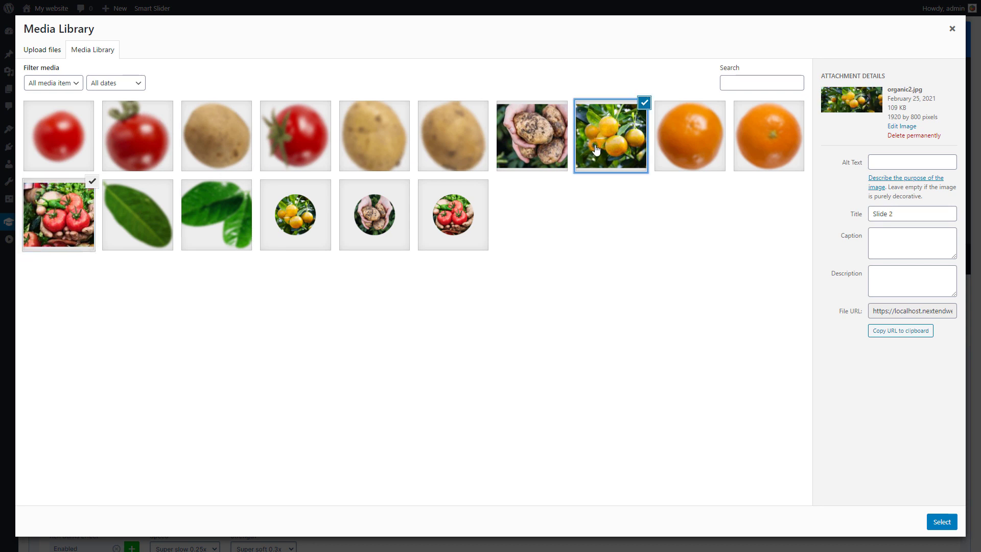
left_click(546, 153)
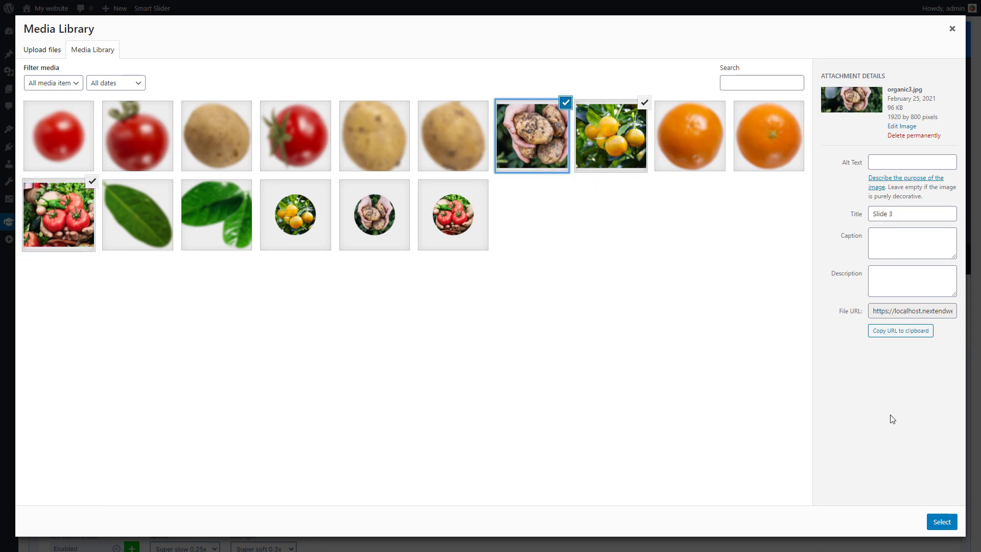
left_click(942, 520)
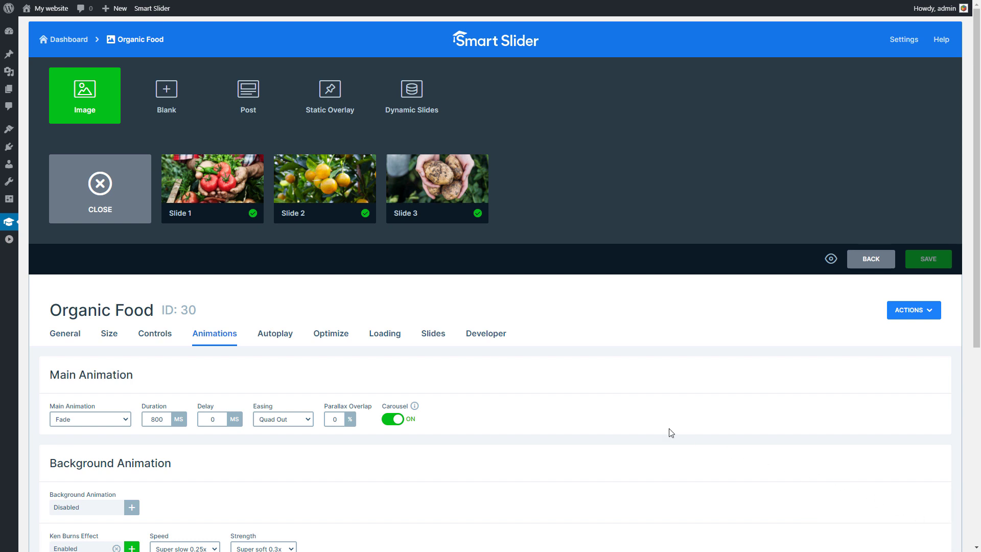
left_click(224, 188)
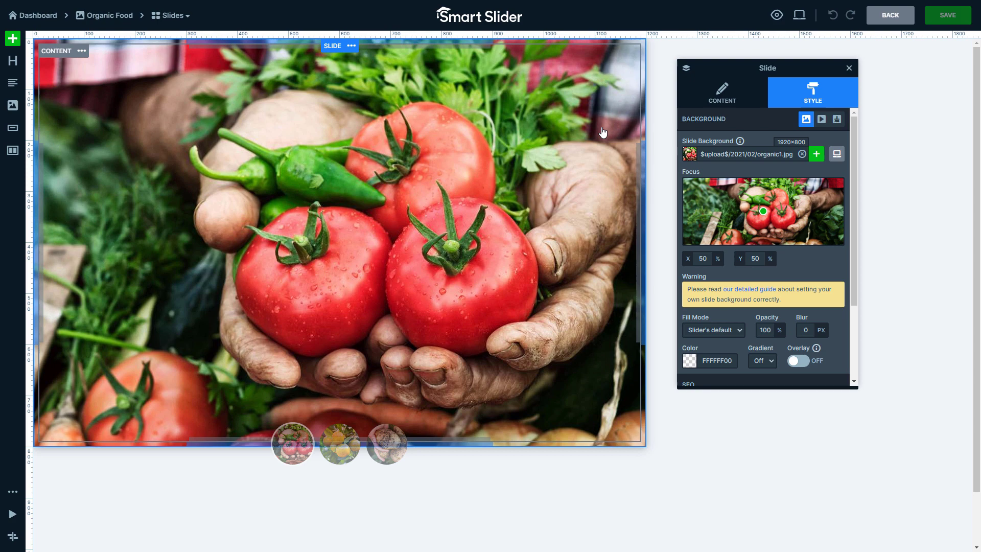
- Choose the circlethumbnail1 round tomato image as Slide 1's thumbnail
left_click(730, 102)
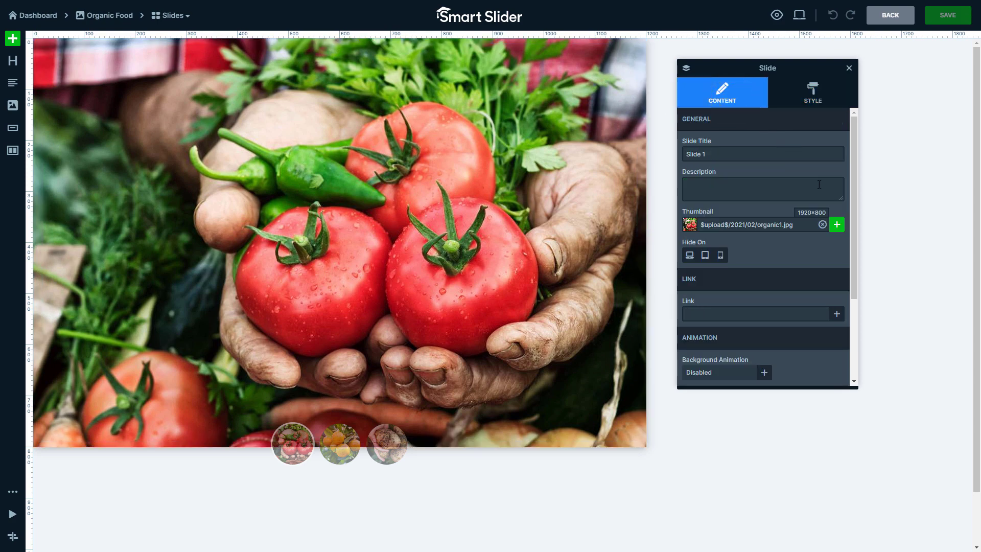
left_click(837, 222)
left_click(458, 214)
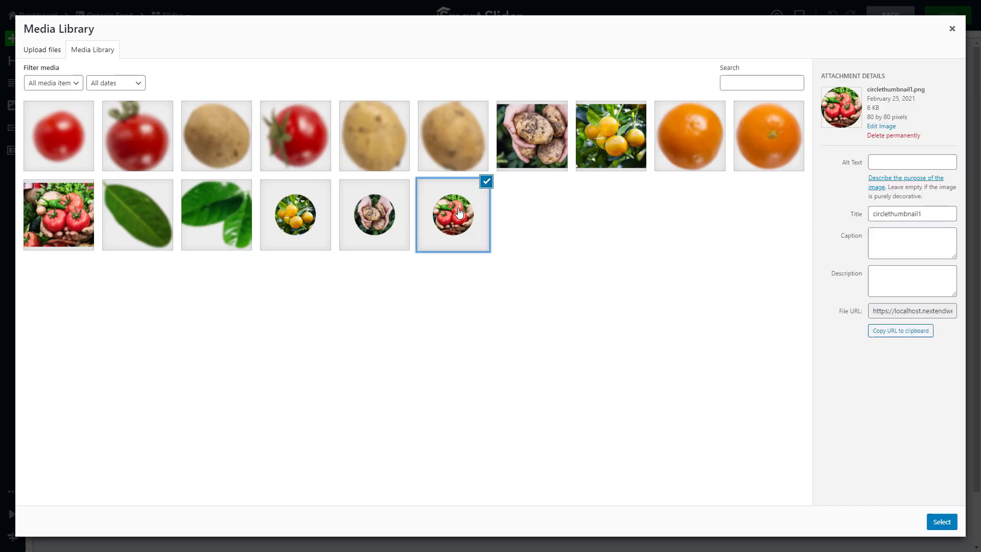
left_click(942, 522)
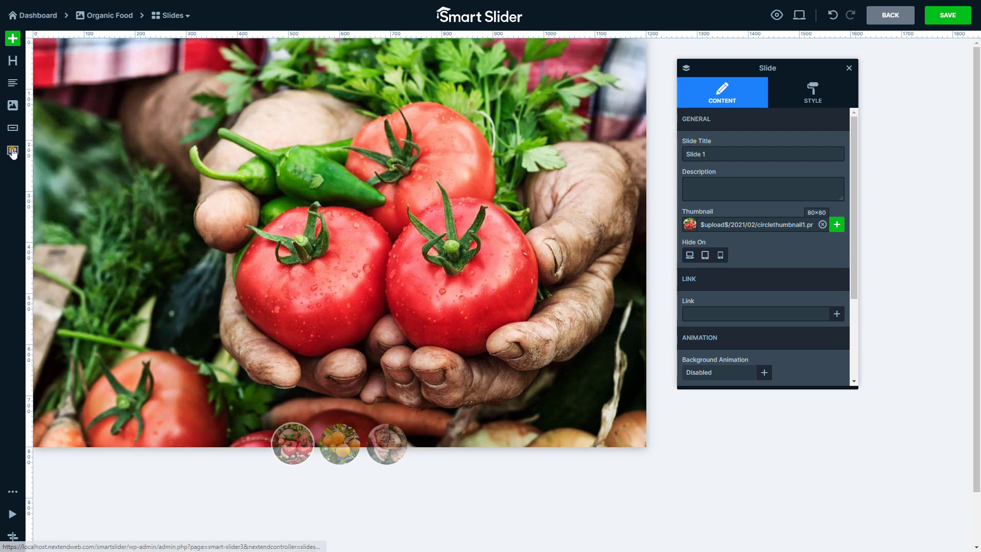
- Add a row to the slide and delete its right column, leaving a single column
left_click_drag(12, 150, 178, 197)
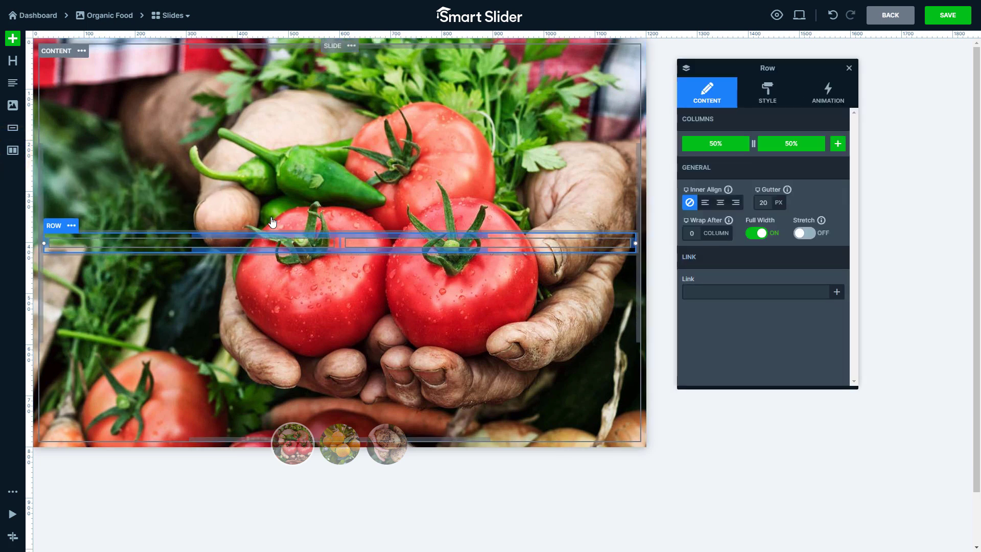
left_click(369, 245)
right_click(368, 246)
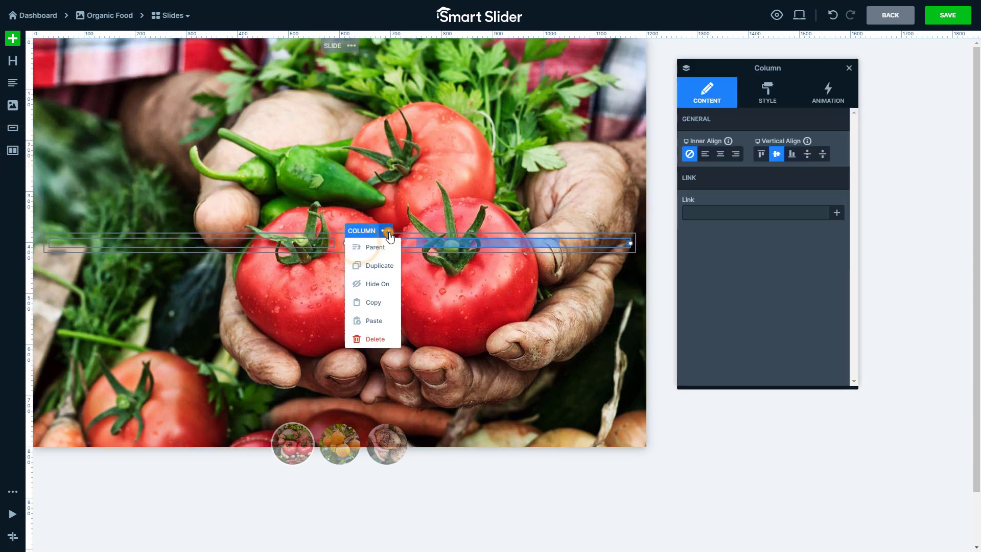
left_click(351, 335)
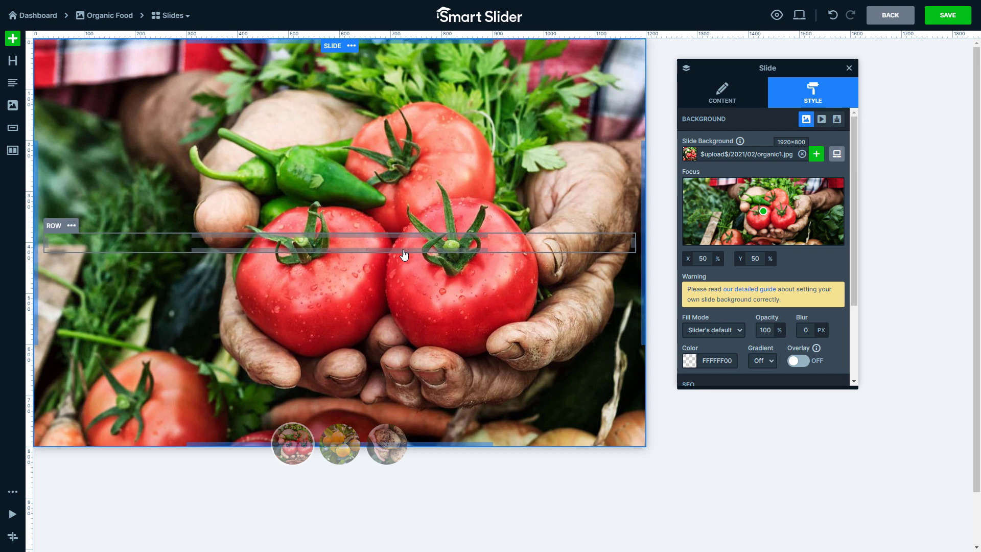
left_click(405, 254)
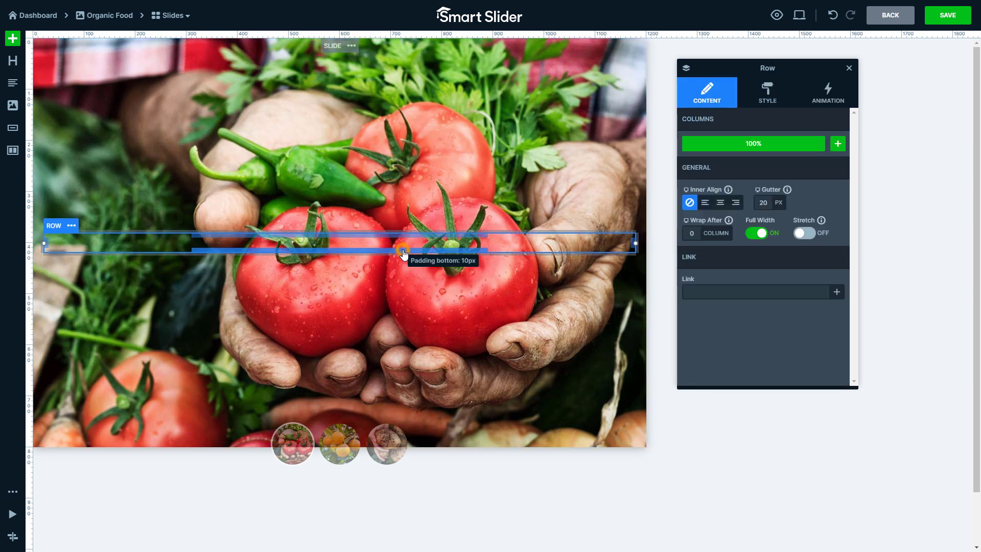
- Give the row a white background, 500px maximum width and left alignment
left_click(767, 96)
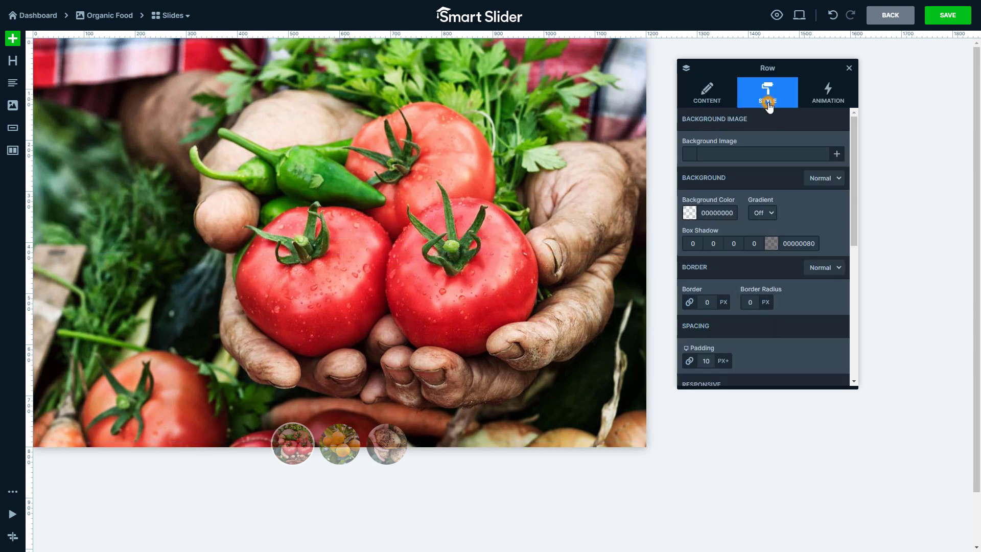
left_click(689, 213)
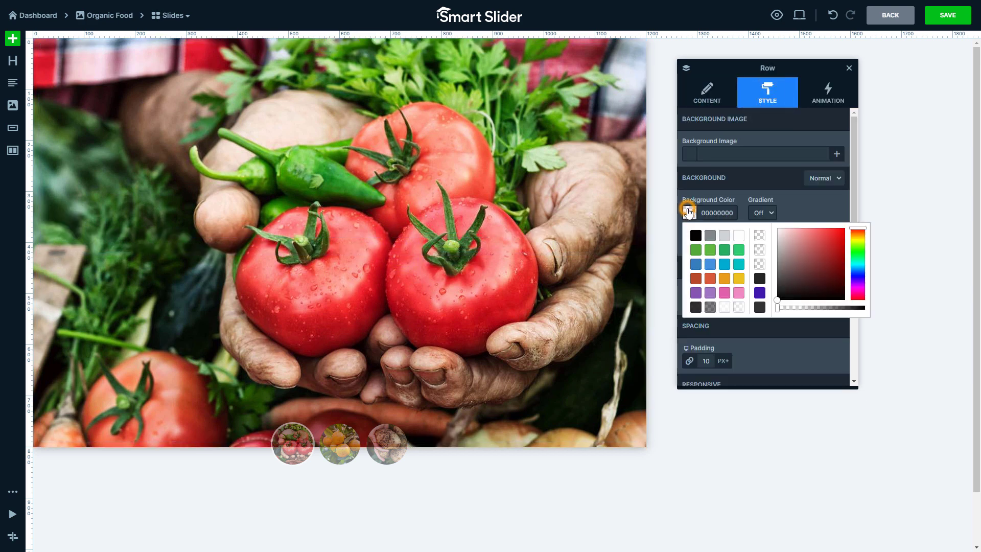
left_click(739, 236)
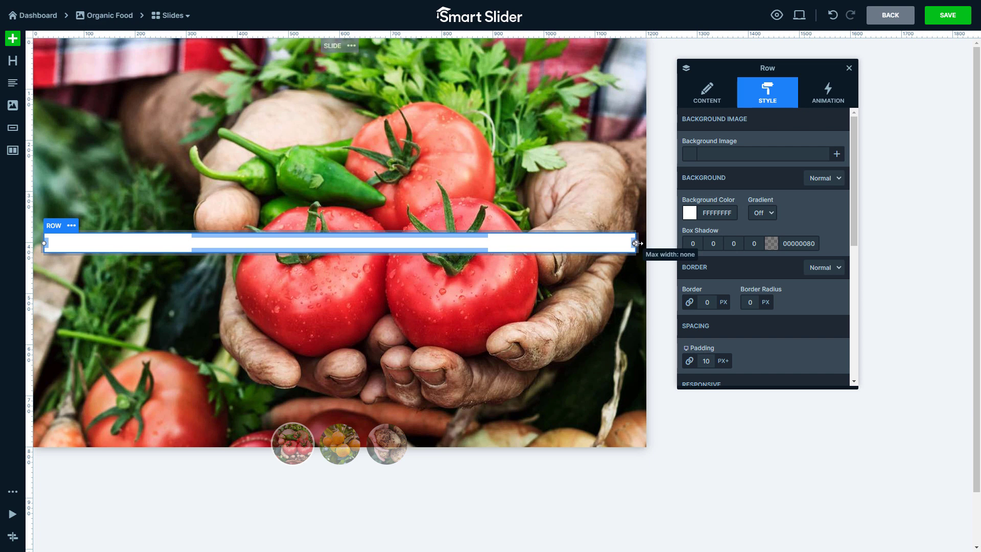
left_click_drag(636, 243, 481, 251)
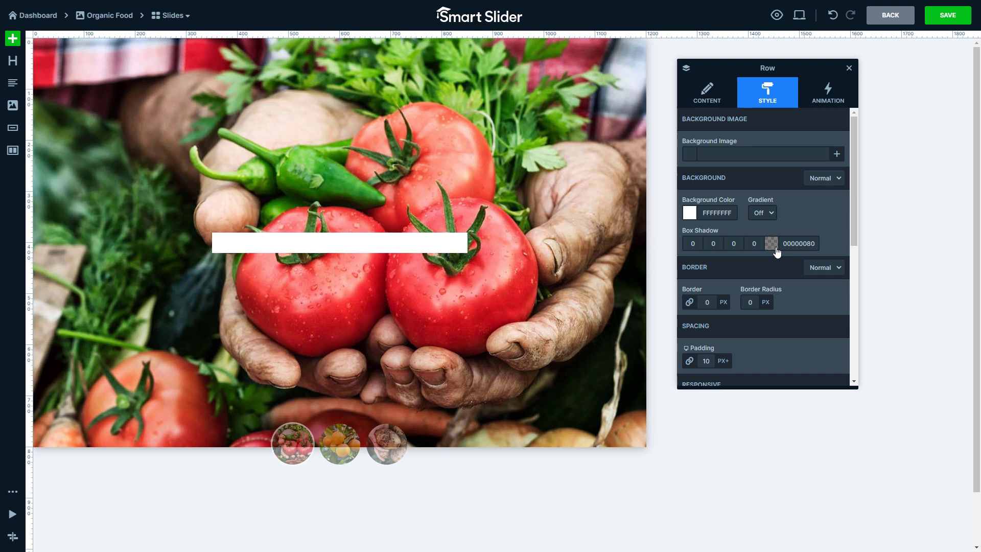
scroll(798, 248, "down", 2)
scroll(806, 248, "down", 2)
scroll(794, 248, "down", 1)
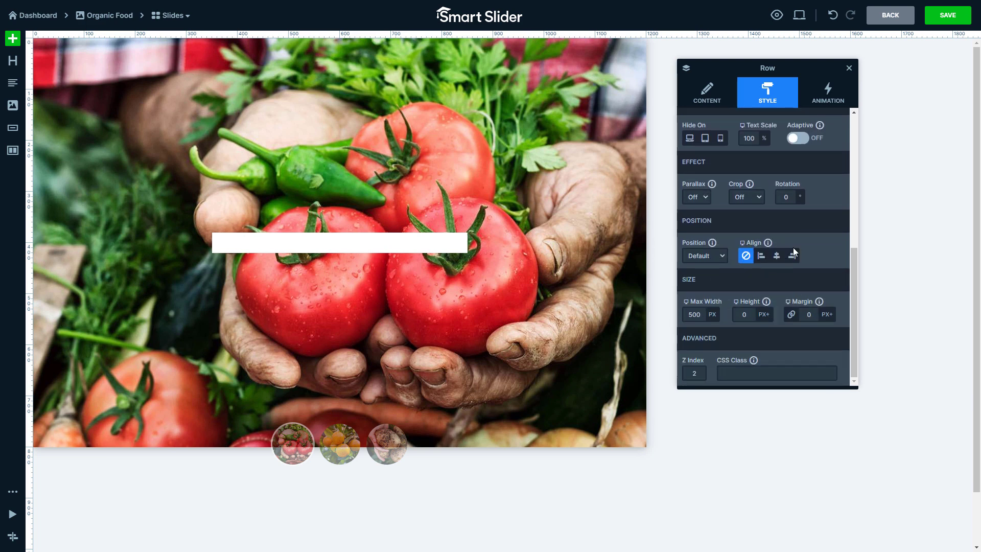
left_click(763, 255)
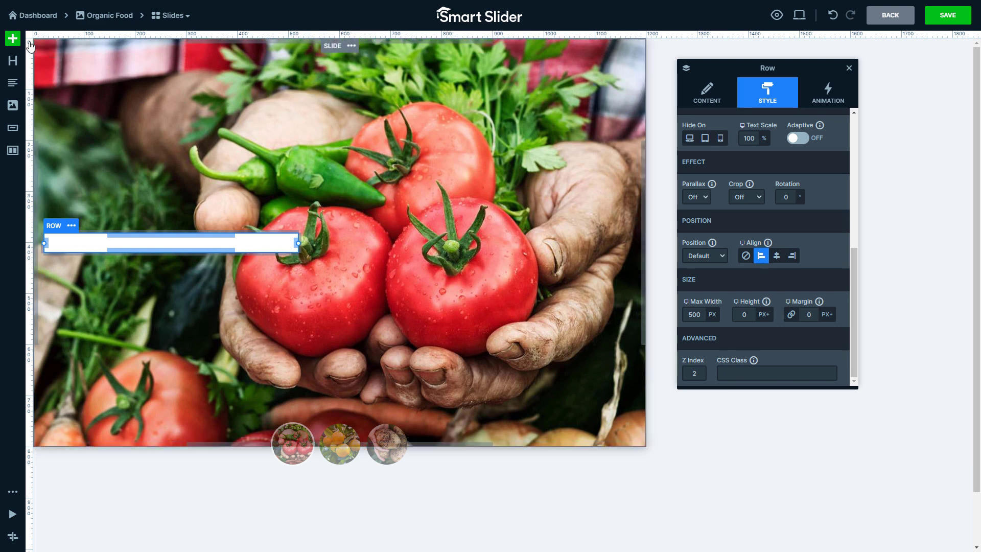
left_click(12, 38)
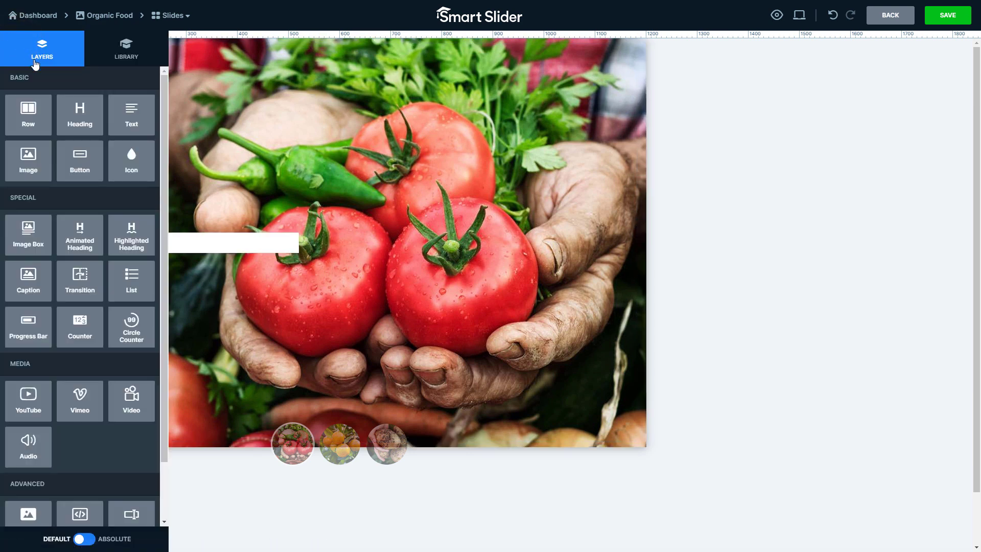
- Add a highlighted heading to the row in red E6282C Caveat at size 68
left_click_drag(127, 234, 141, 245)
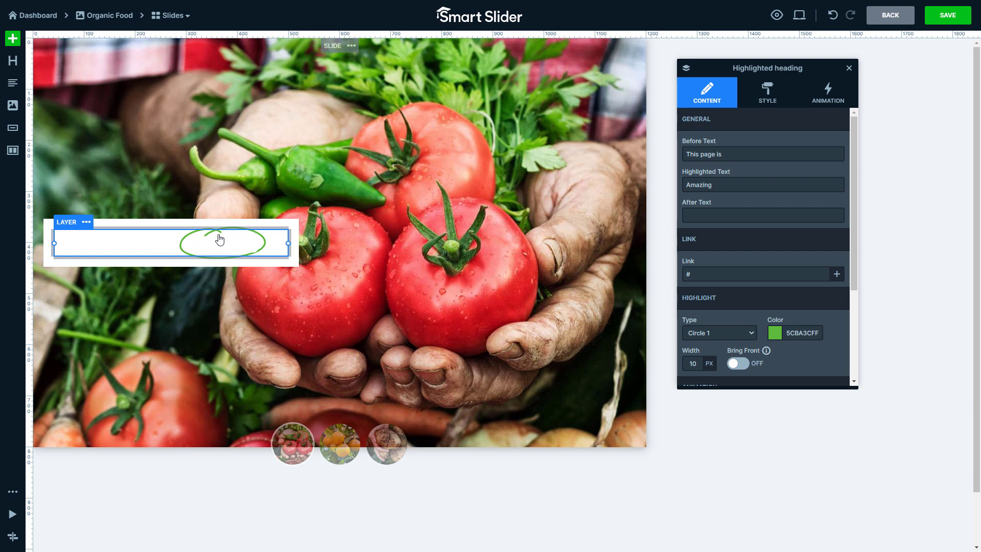
left_click(786, 107)
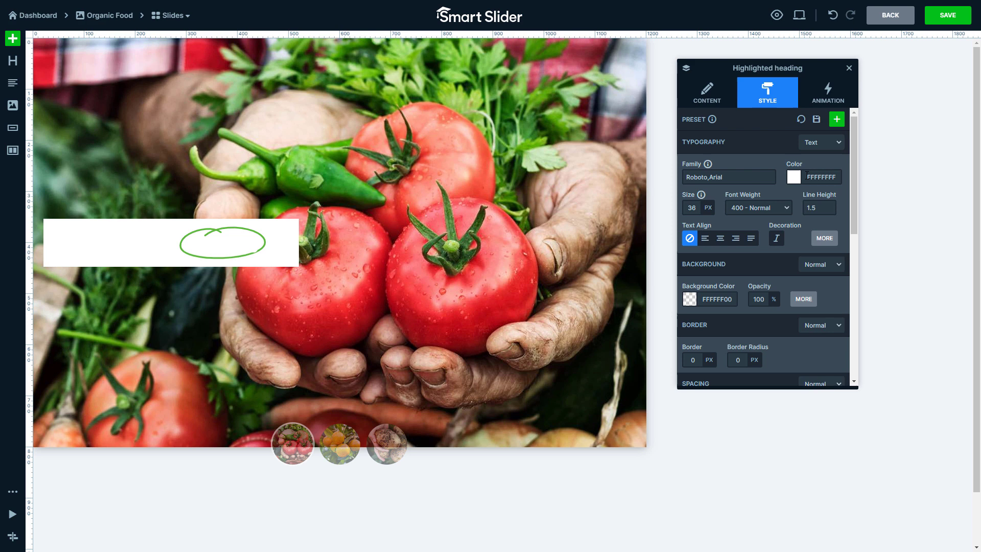
left_click_drag(806, 175, 838, 178)
type("E6282CFF")
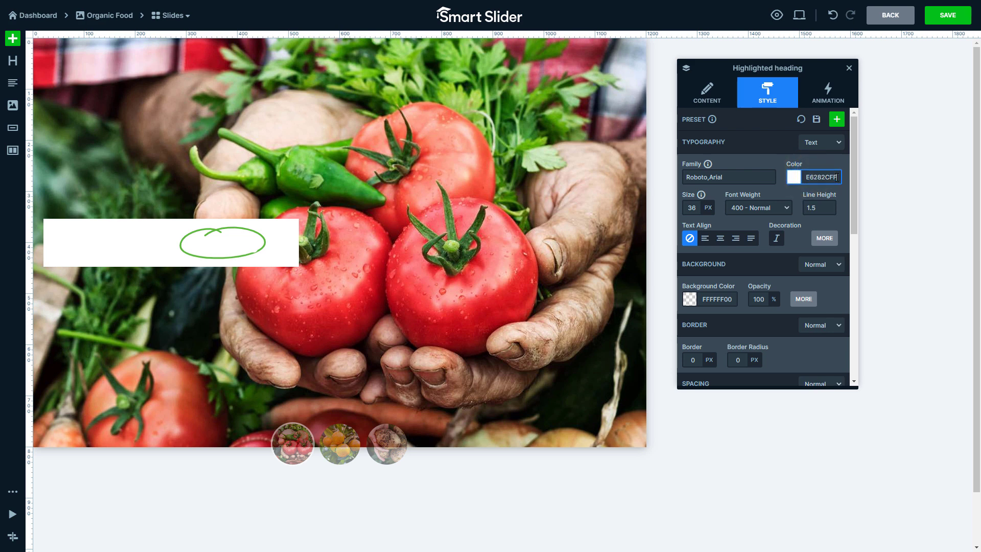
key("Return")
left_click(744, 177)
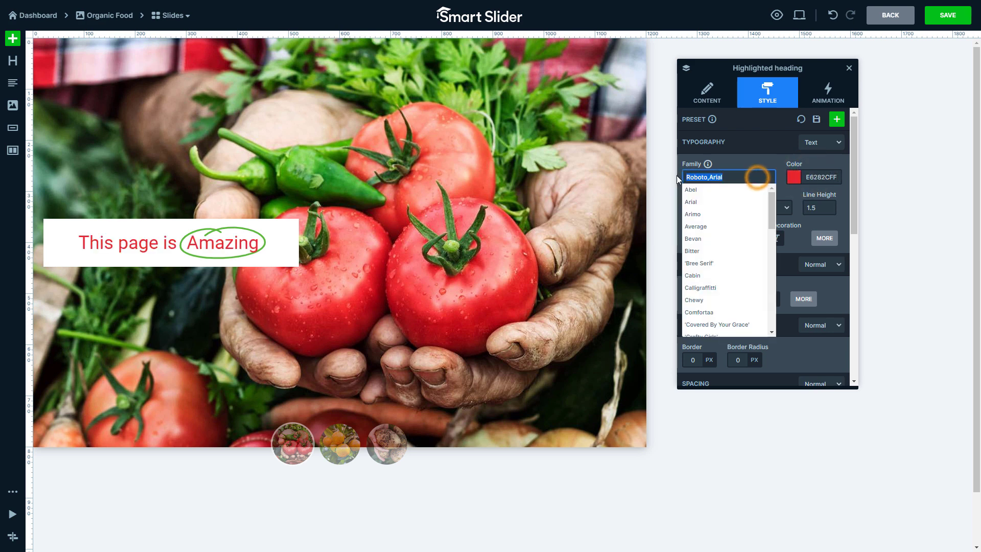
type("Caveat")
key("Return")
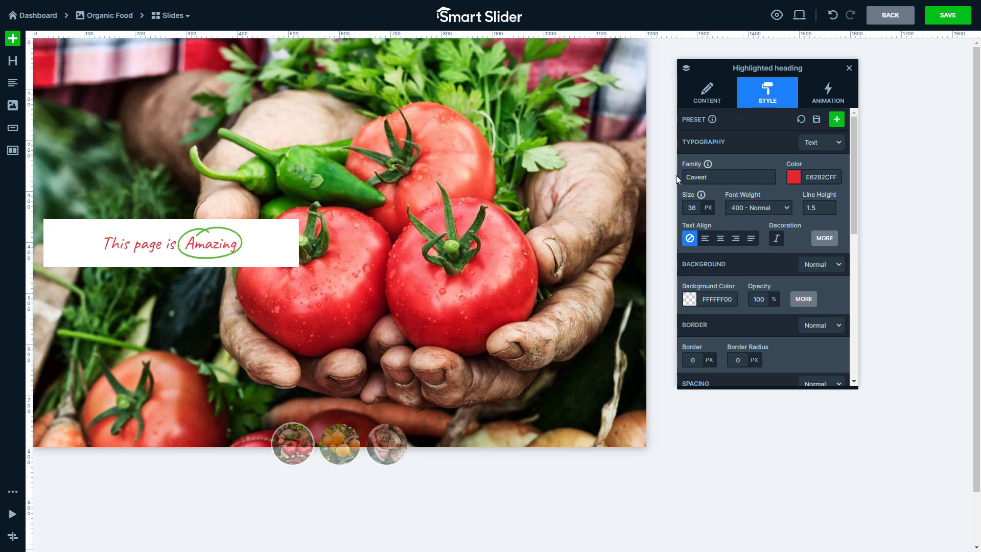
left_click(689, 206)
type("6")
- Make the heading bold with line height 1 and -2px letter spacing
left_click(752, 209)
left_click(753, 224)
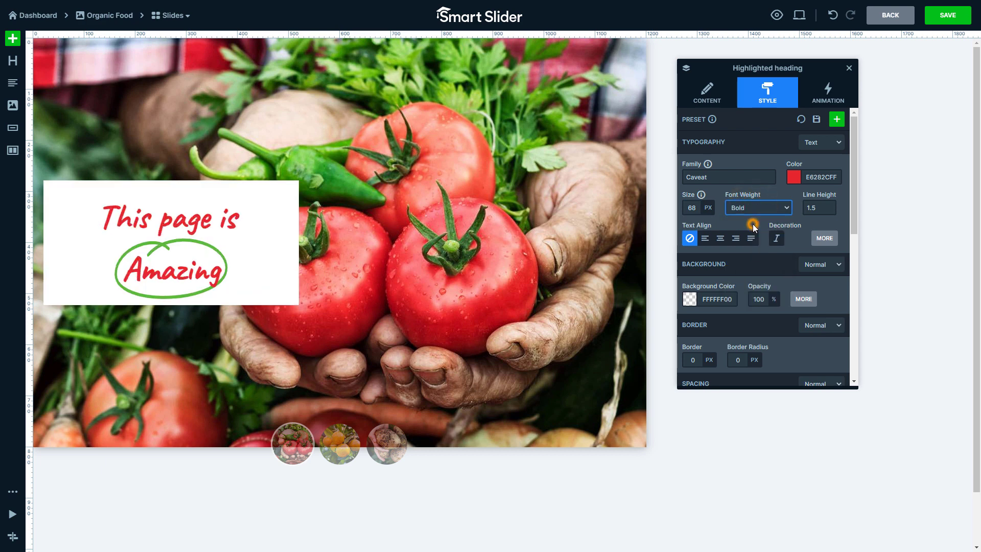
left_click(816, 207)
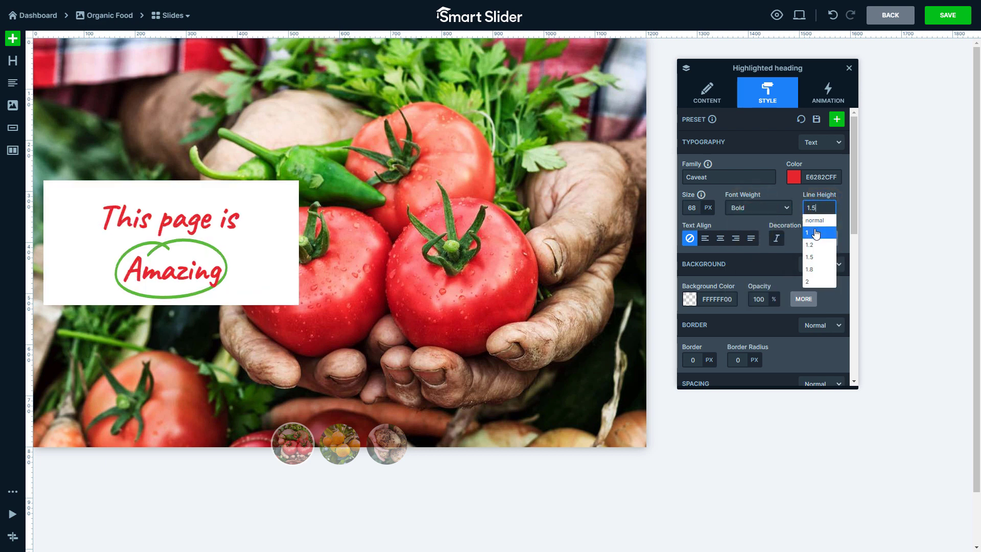
left_click(815, 232)
left_click(817, 234)
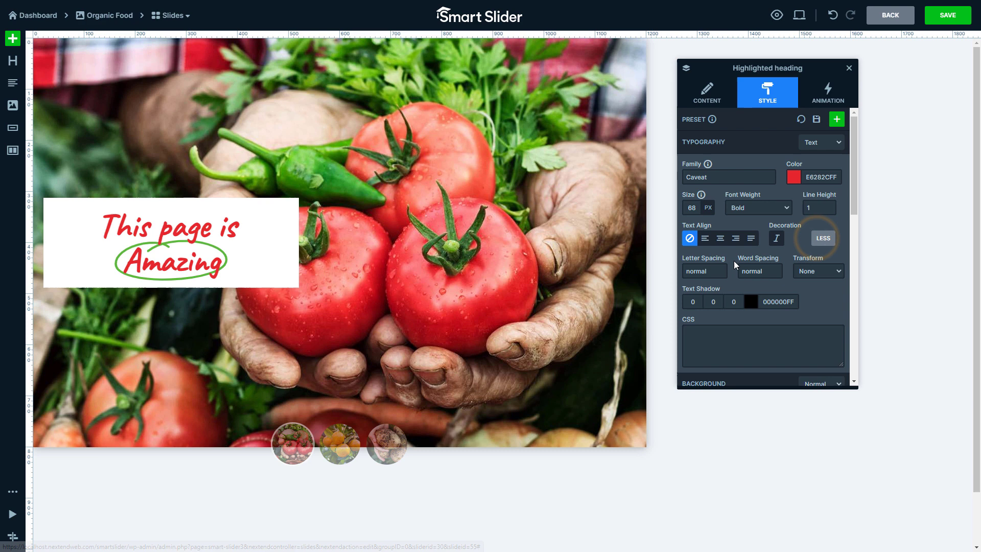
left_click(714, 271)
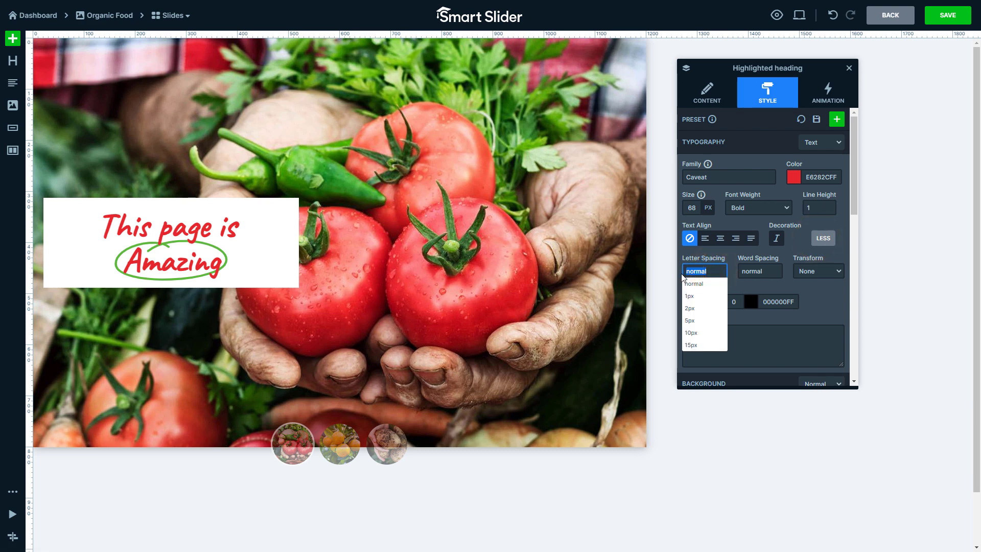
type("-2")
key("Return")
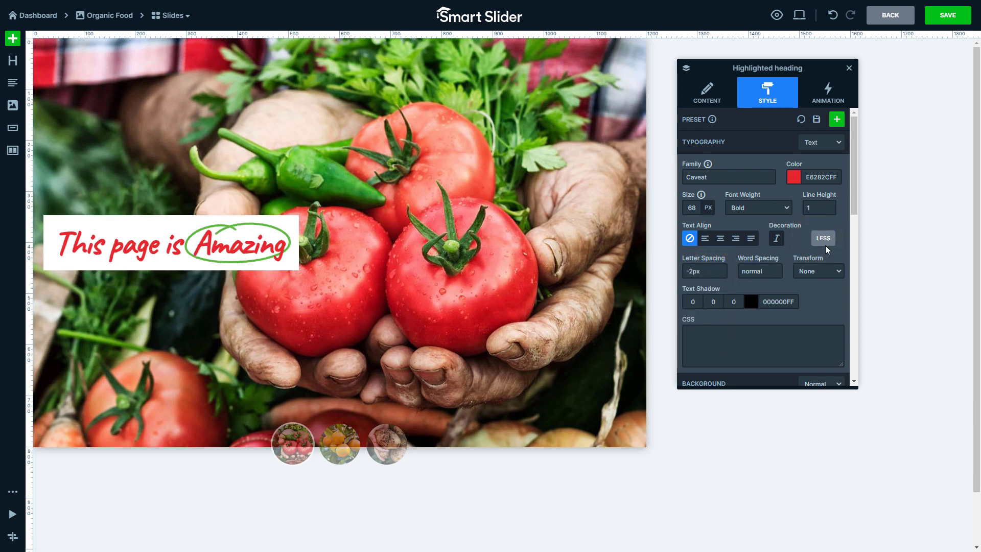
left_click(825, 241)
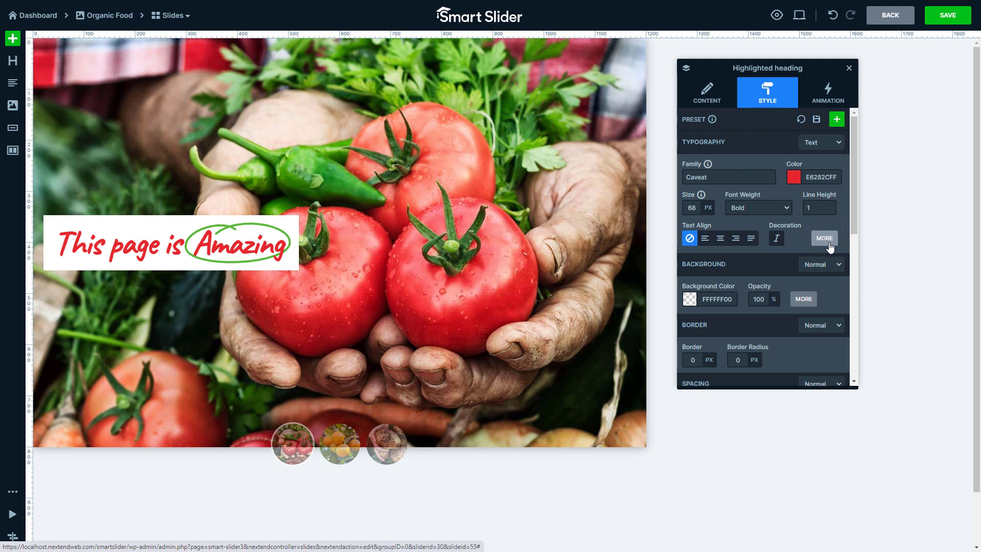
left_click(732, 99)
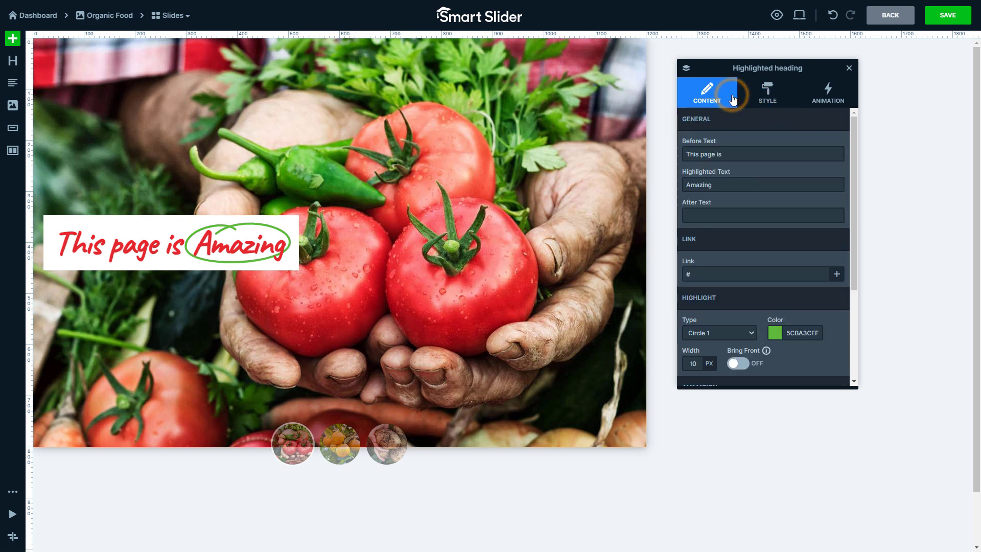
- Remove 'This page is' and replace the highlighted word Amazing with Giant Tomato
left_click_drag(727, 154, 684, 153)
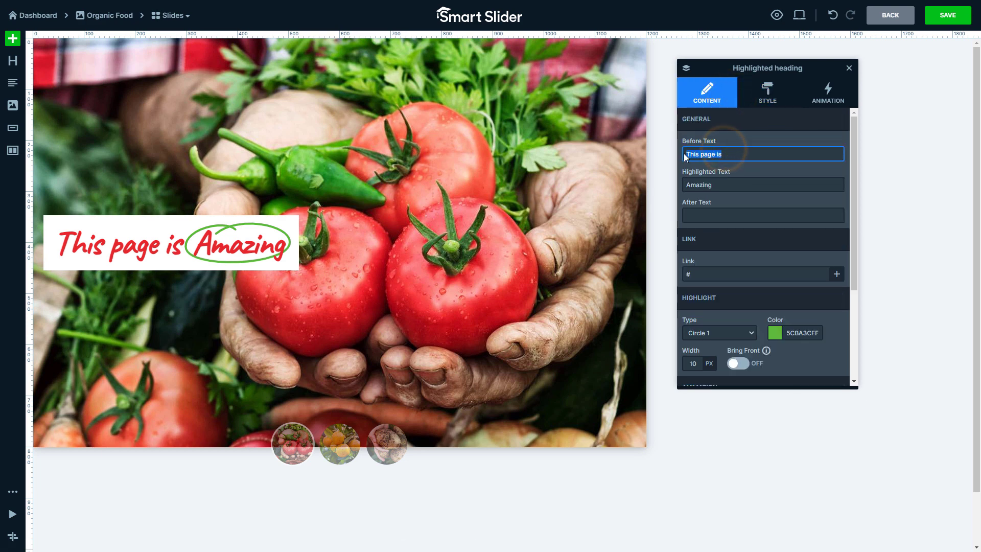
key("BackSpace")
left_click_drag(721, 184, 688, 185)
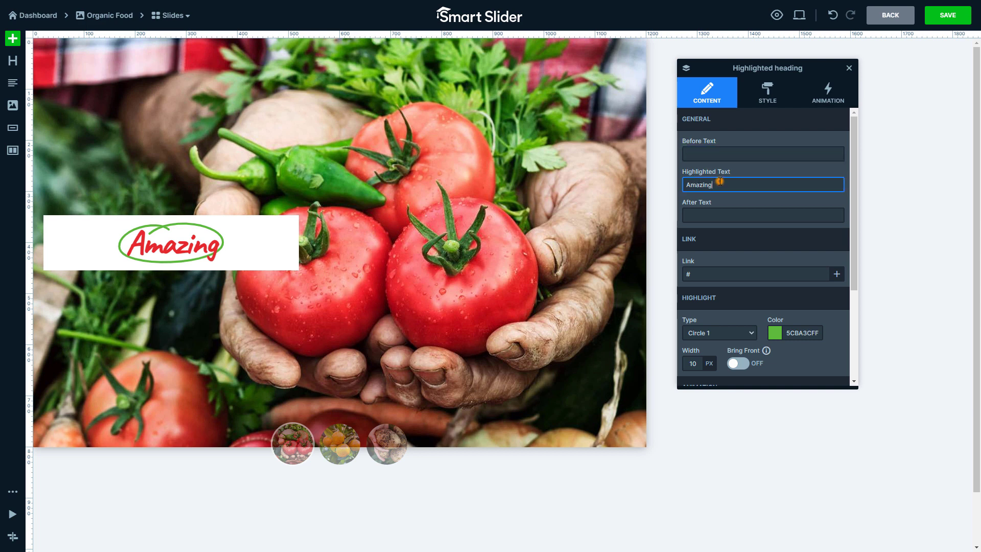
type("Giant ")
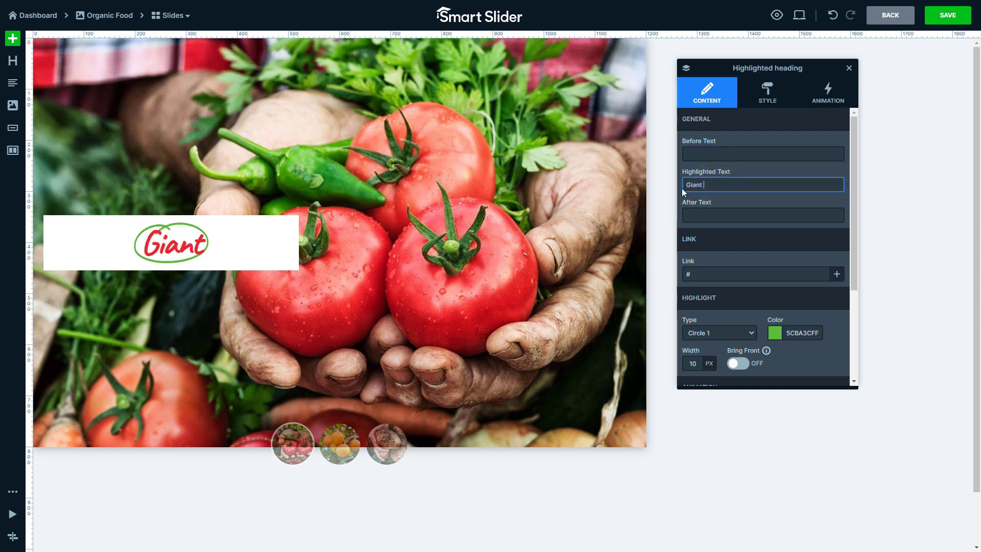
type("Tomato")
- Switch the heading highlight to Underline 1 with red colour E6282CFF
left_click(728, 334)
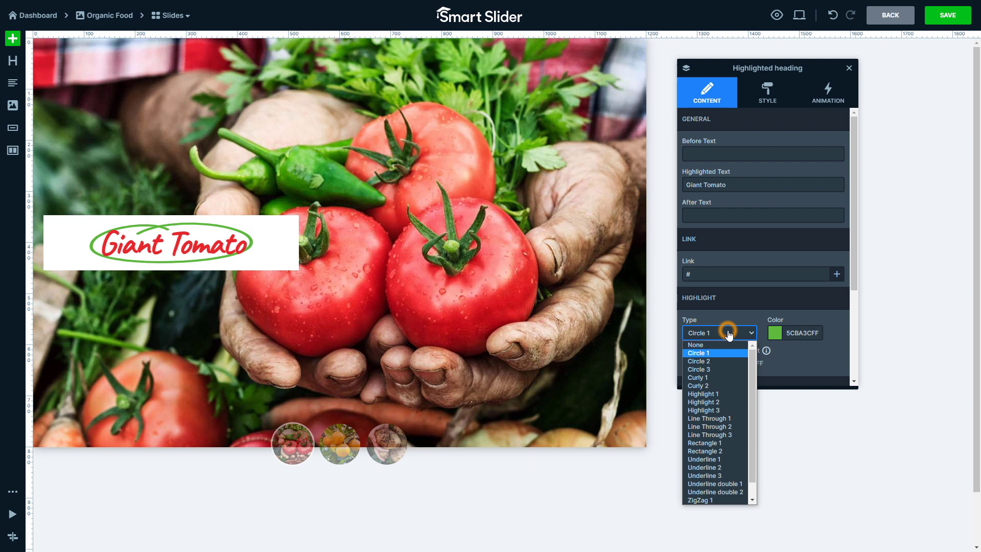
left_click(709, 459)
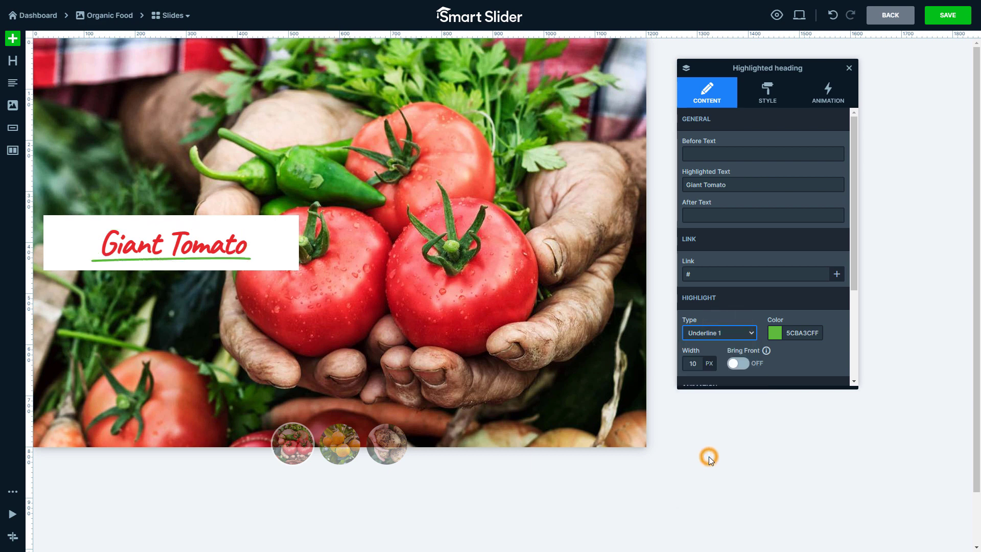
left_click(788, 334)
type("E6282CFF")
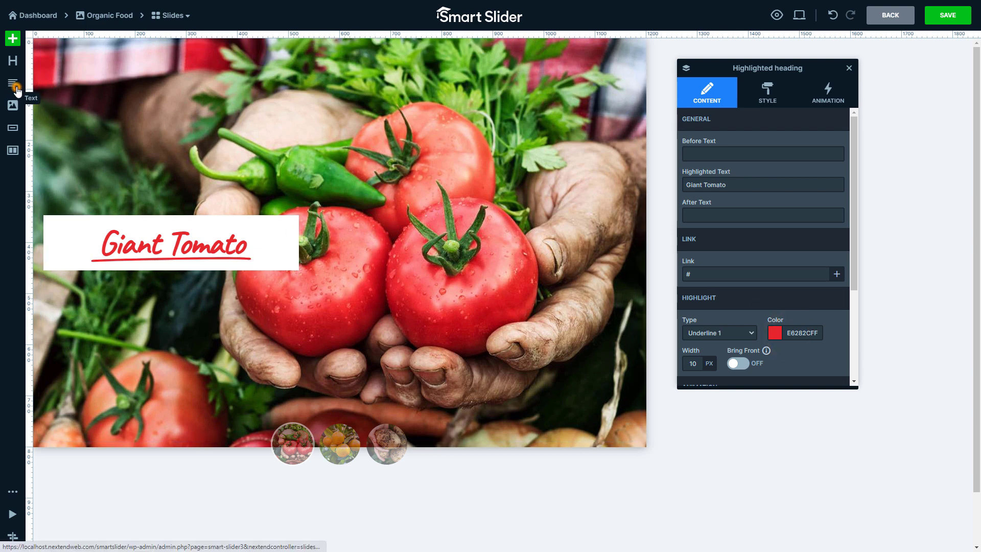
- Add a Text layer under the heading with pasted paragraph text, colour 131313FF
left_click_drag(12, 82, 163, 249)
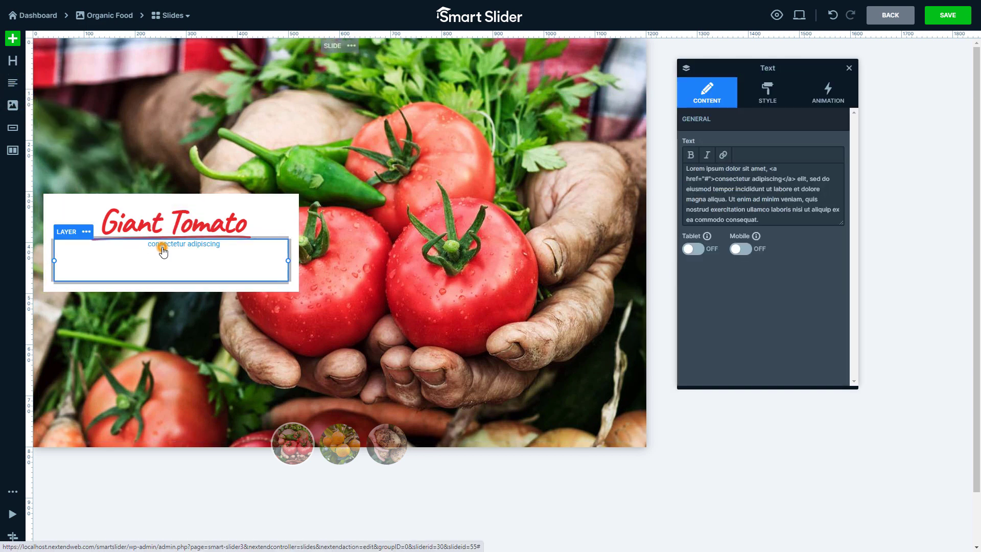
type("Aenean leo ligula, porttitor eu, consequat vitae, eleifend ac, enim. Aliquam lorem ante, dapibus in, viverra quis, feugiat a, tellus. Phasellus viverra nulla ut metus varius laoreet.")
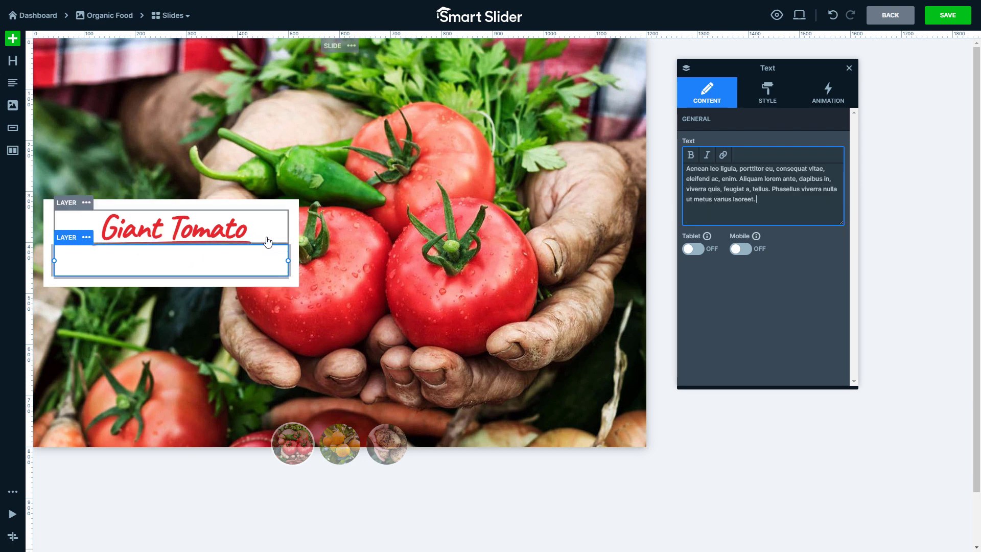
left_click(777, 105)
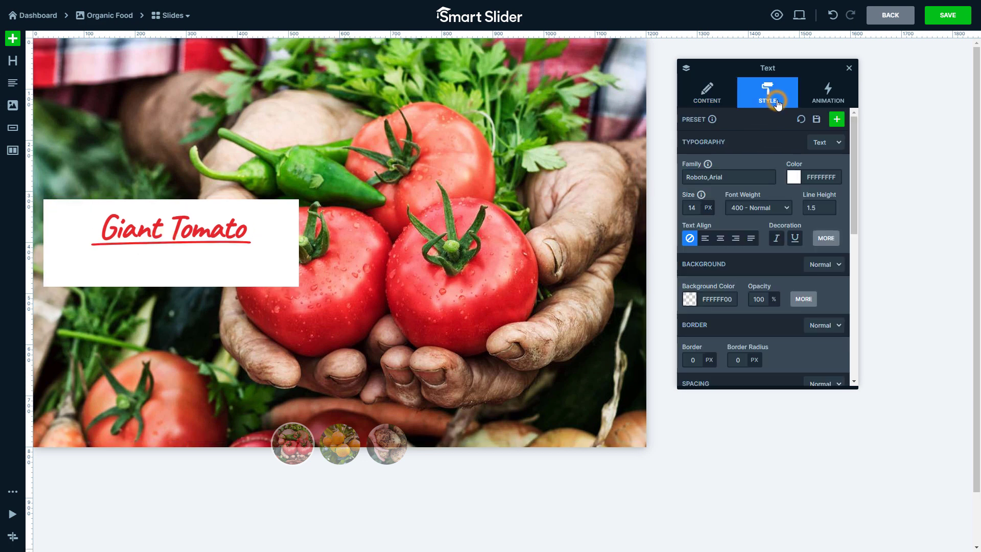
double_click(807, 173)
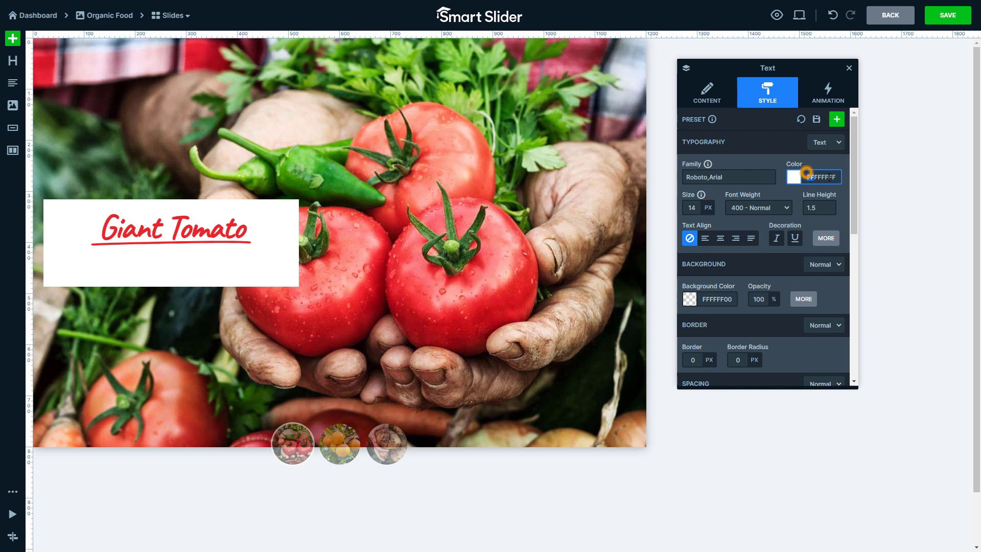
type("131313FF")
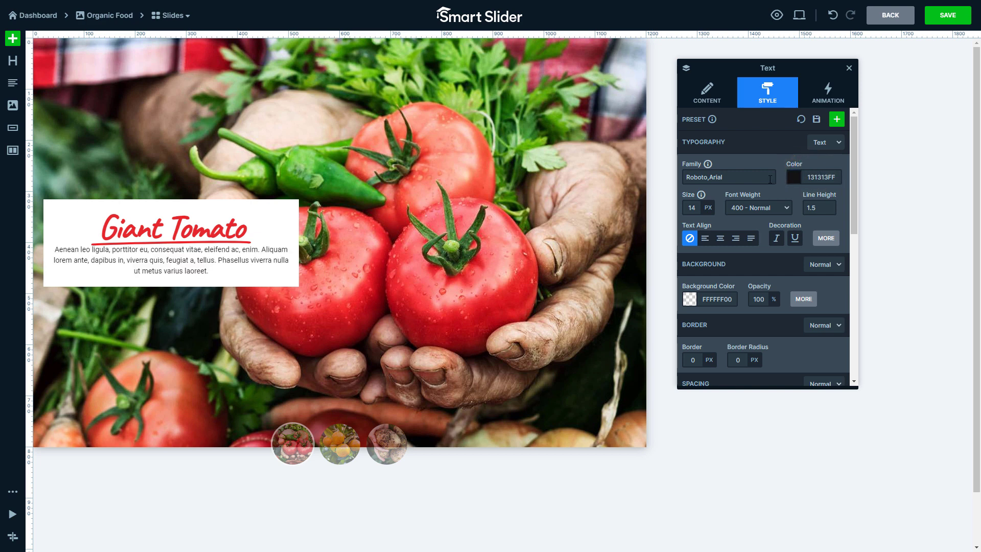
- Style the paragraph in Nunito at size 18
left_click(770, 179)
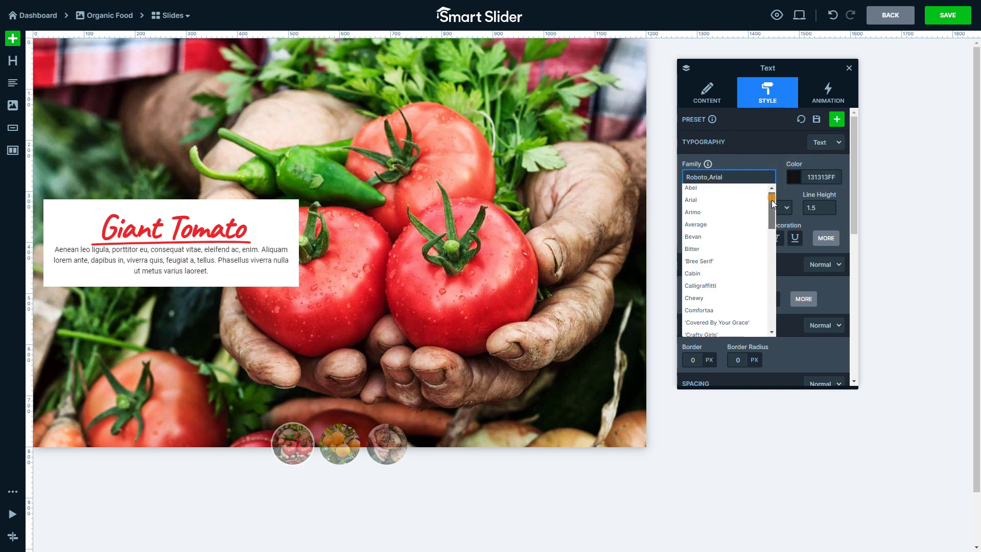
left_click_drag(773, 204, 763, 261)
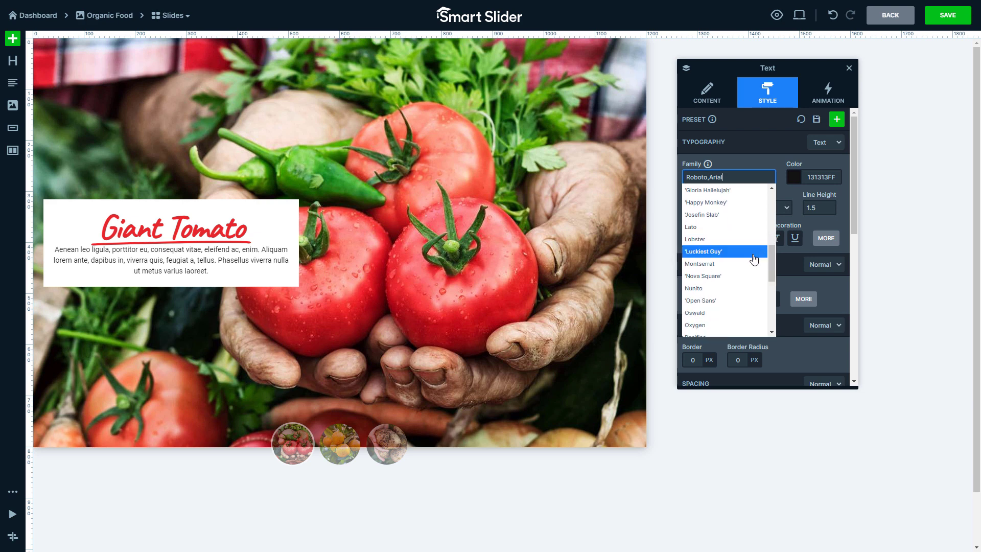
left_click(723, 289)
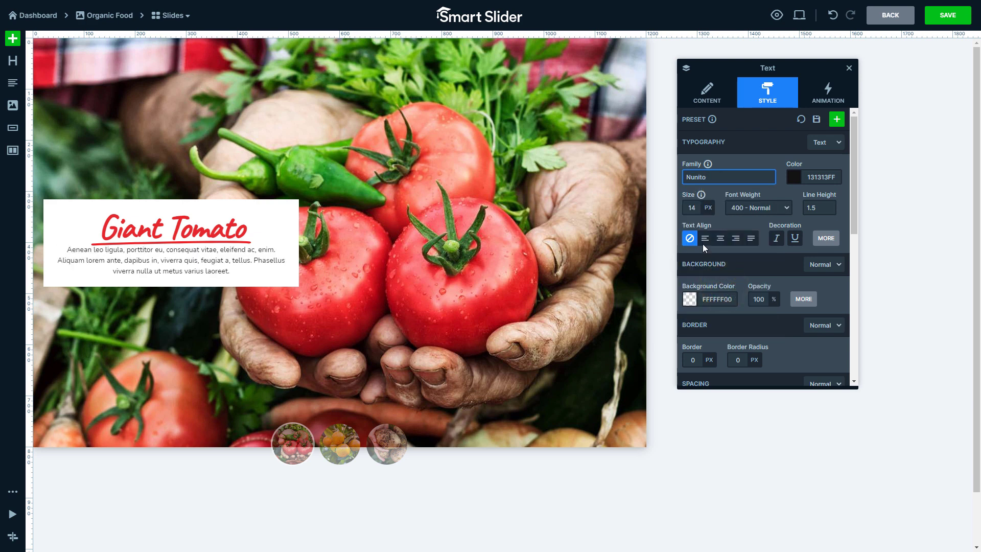
mouse_move(692, 207)
double_click(698, 205)
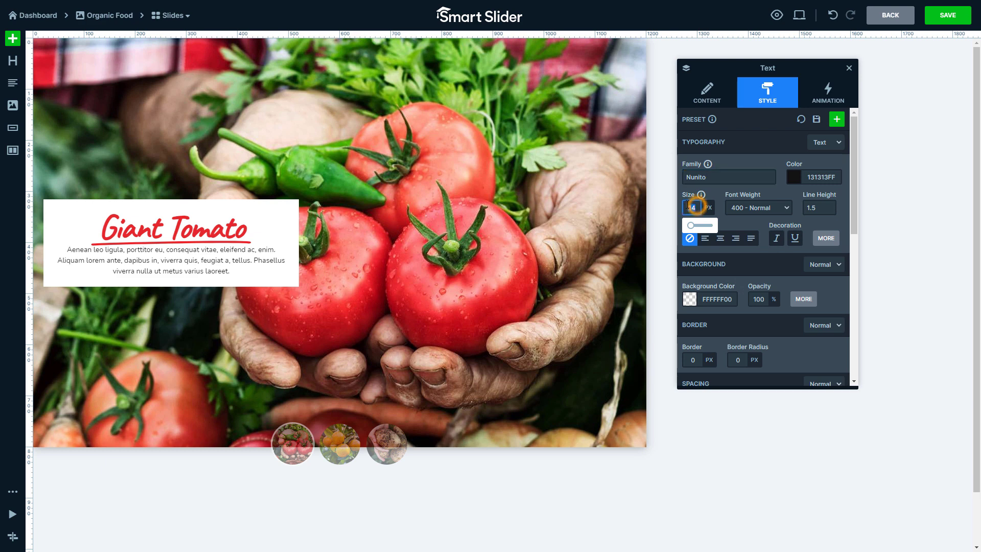
type("18")
key("Return")
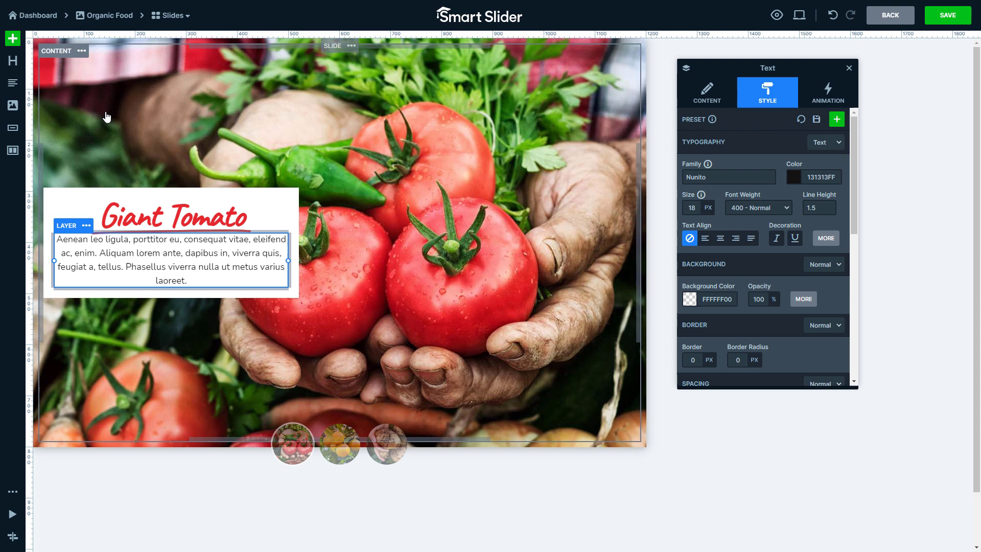
- Add a Button layer below the paragraph labelled Add to Cart
left_click_drag(13, 128, 171, 281)
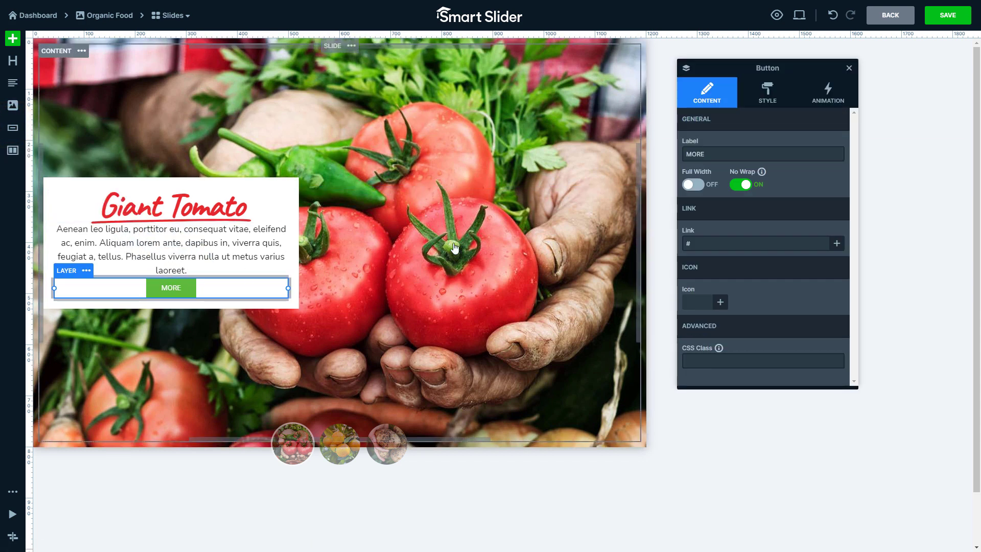
double_click(719, 158)
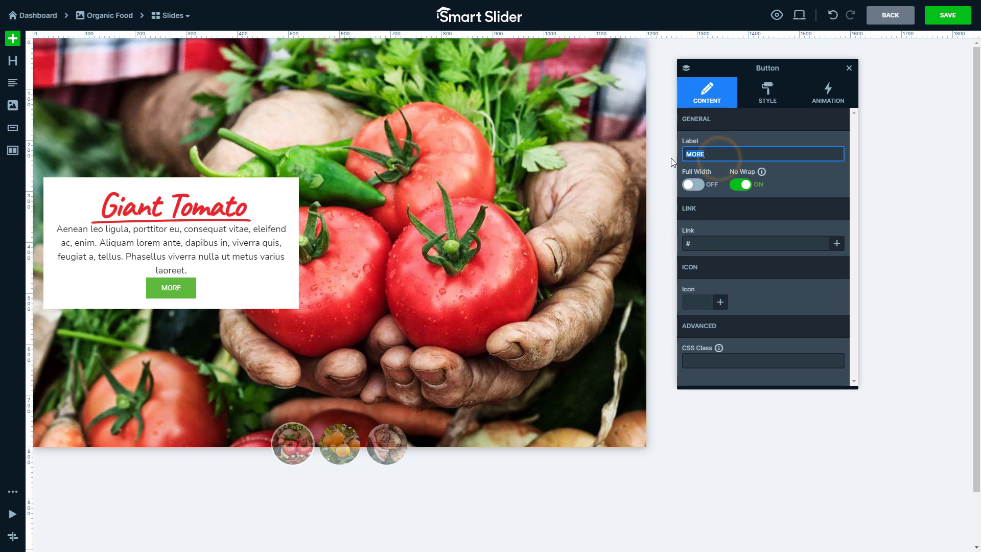
type("Add to Cart")
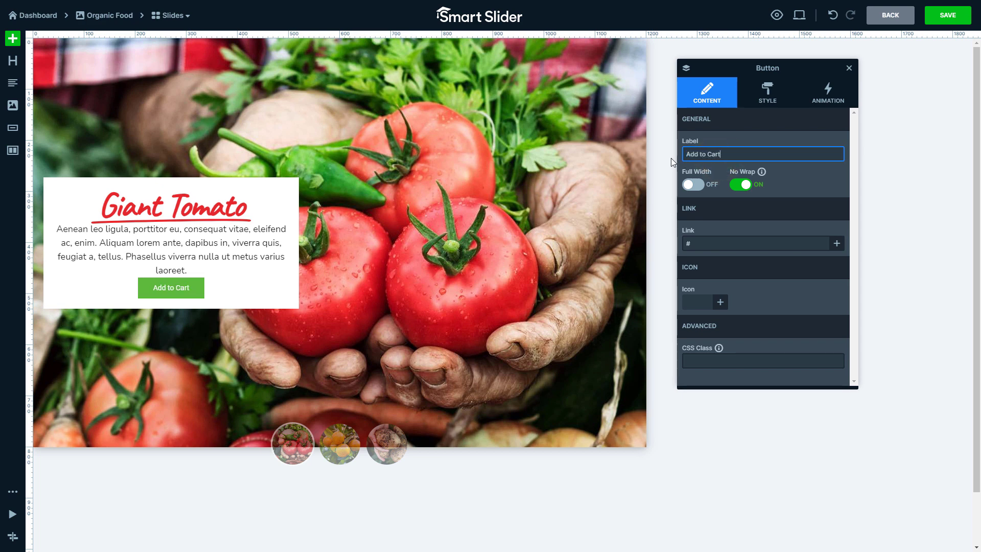
left_click(766, 105)
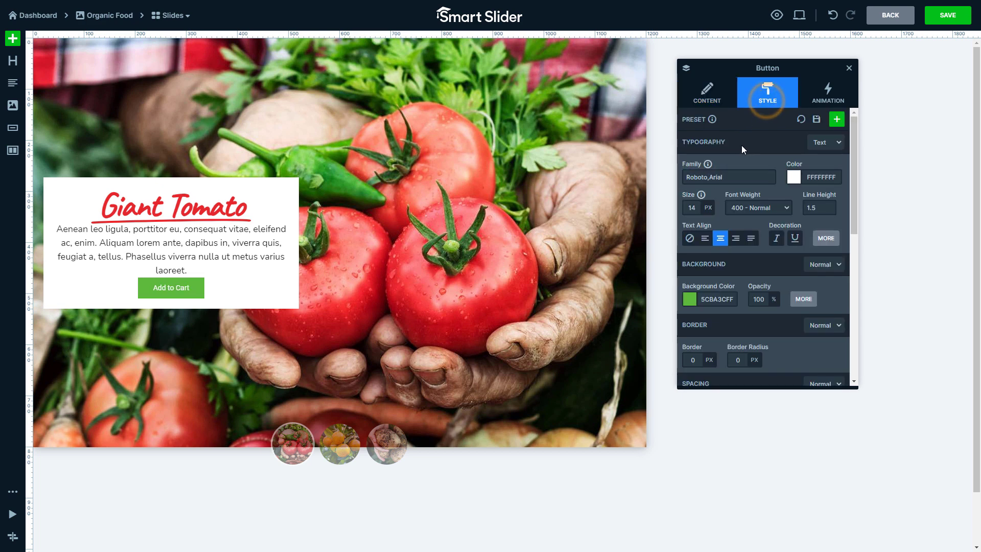
- Style the button text Nunito 18 Bold with line height 1.2
left_click(728, 177)
type("Nunito")
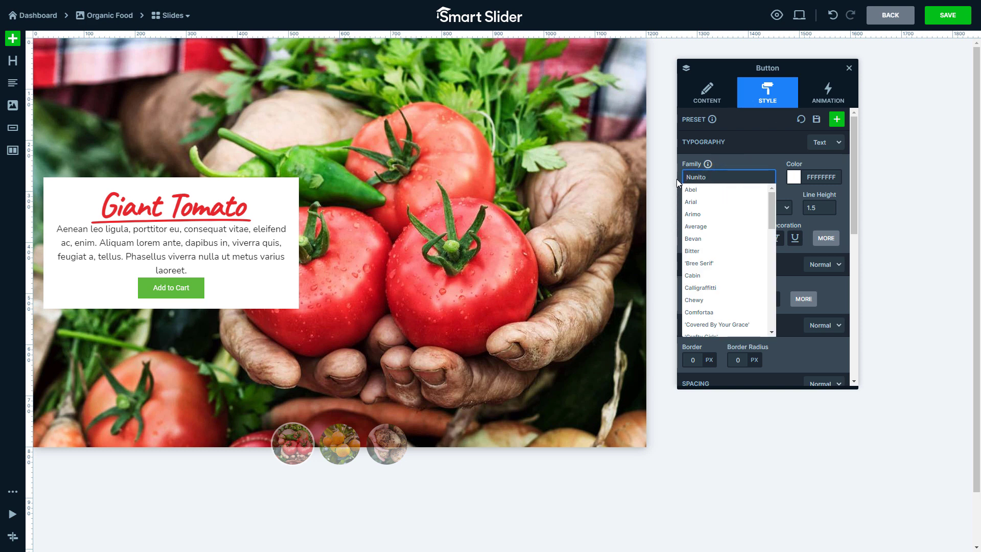
key("Return")
left_click(689, 206)
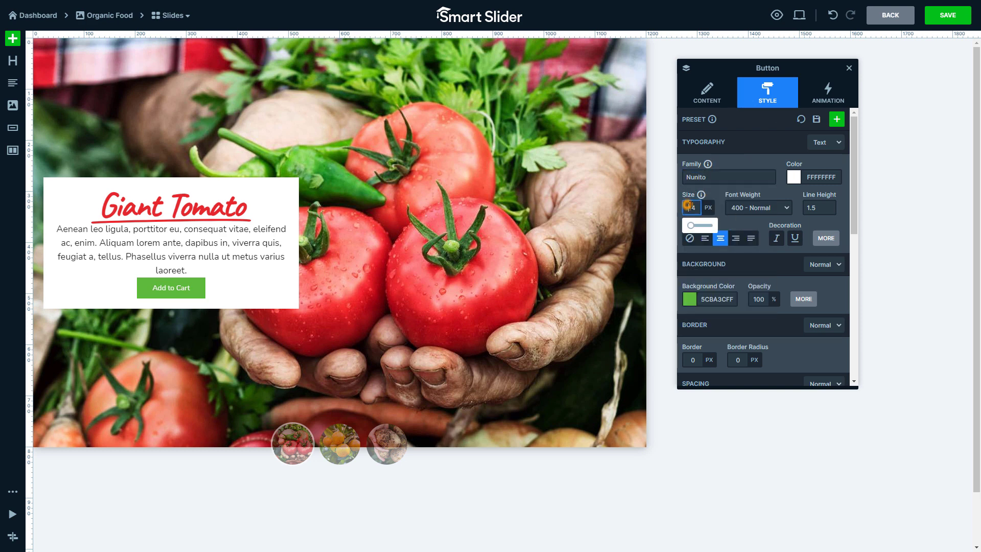
type("18")
left_click(731, 207)
left_click(743, 225)
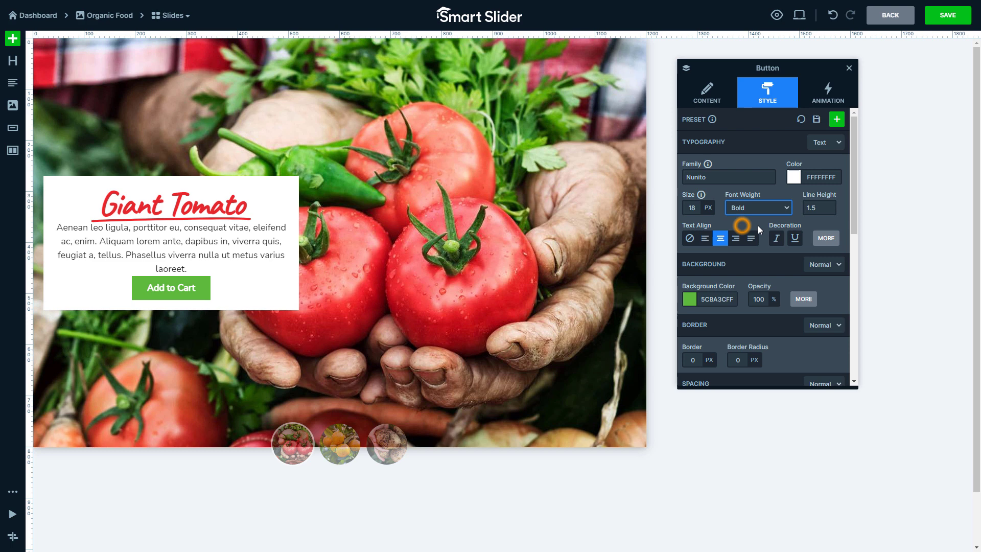
left_click(822, 208)
left_click(806, 242)
type("1.2")
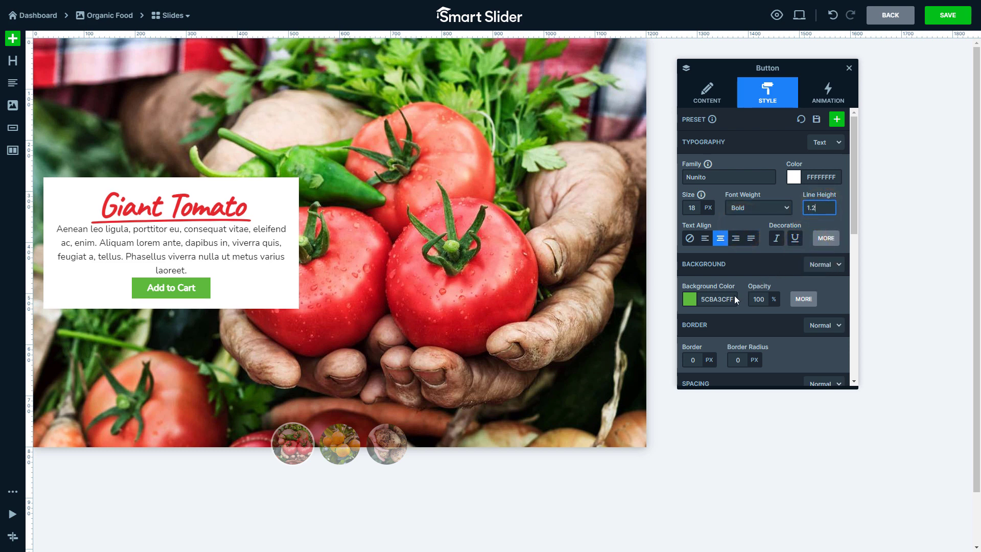
- Give the button a red E6282CFF background and lighter red F84140FF hover
left_click(717, 299)
type("E6282CFF")
key("Return")
left_click(820, 264)
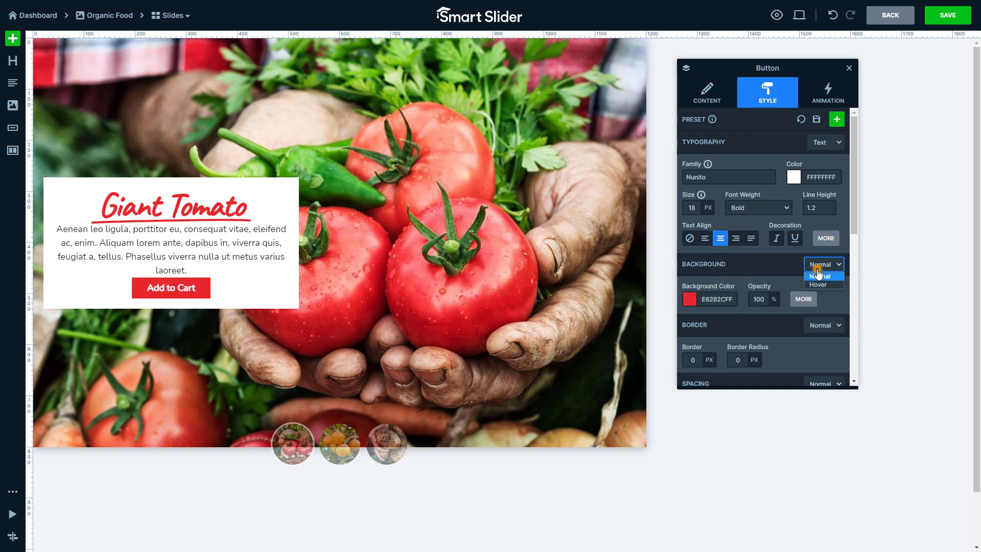
left_click(814, 284)
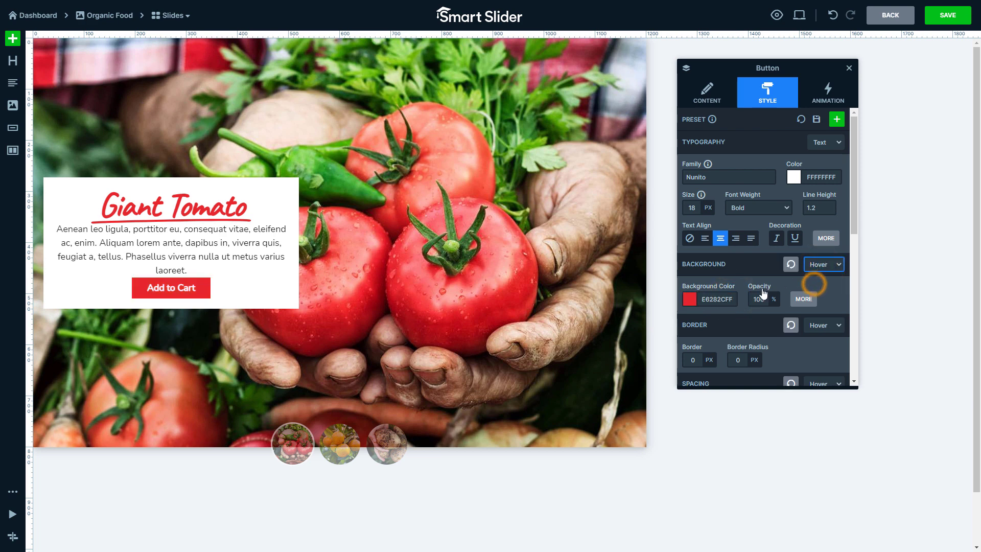
left_click(732, 299)
type("F84140FF")
key("Return")
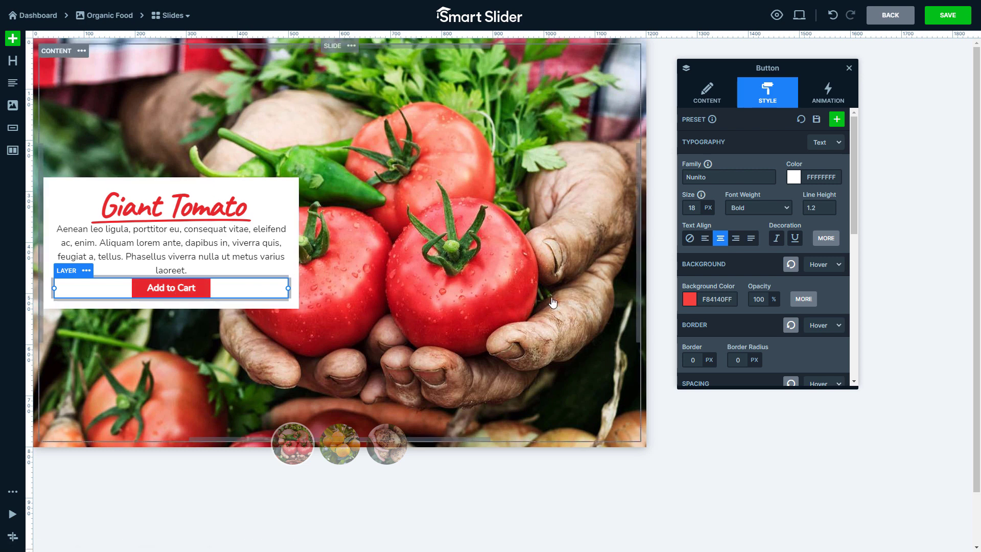
- Return to the normal state and fully round the button corners with a 99px radius
left_click(836, 265)
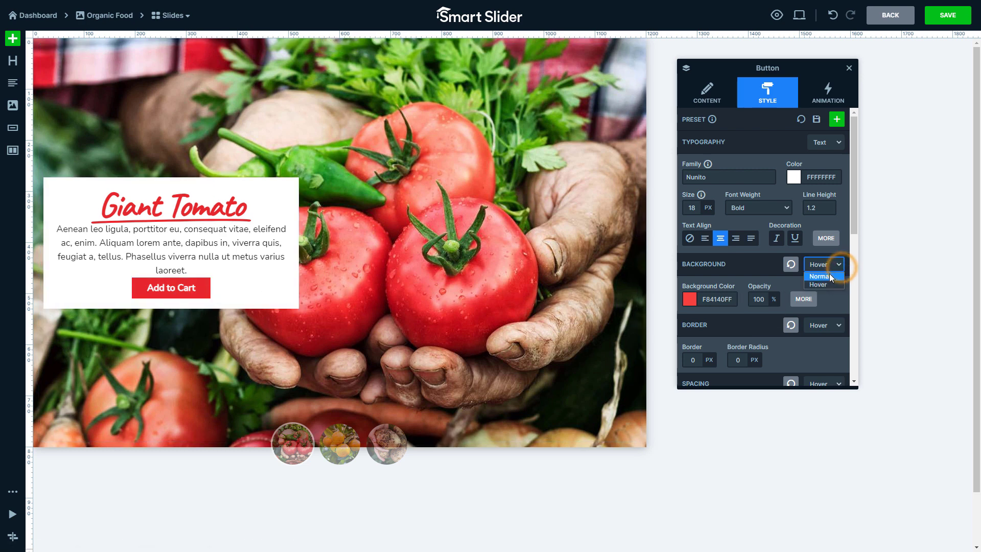
left_click(829, 274)
left_click(736, 359)
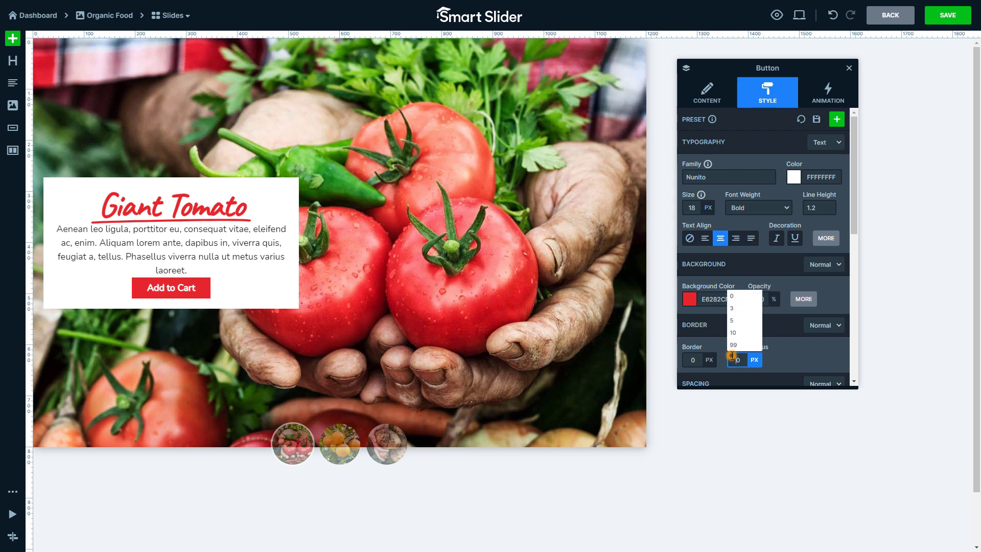
left_click(738, 349)
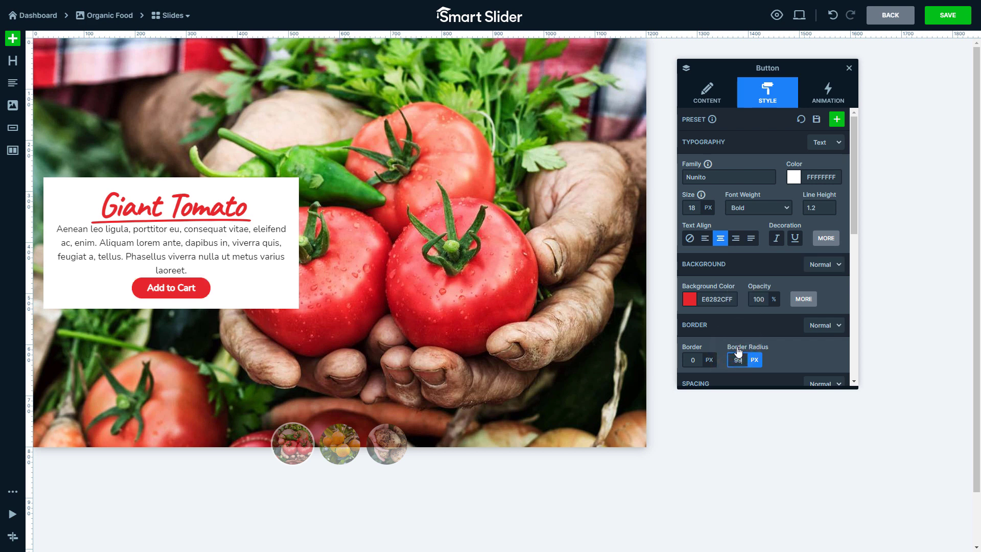
scroll(738, 351, "down", 3)
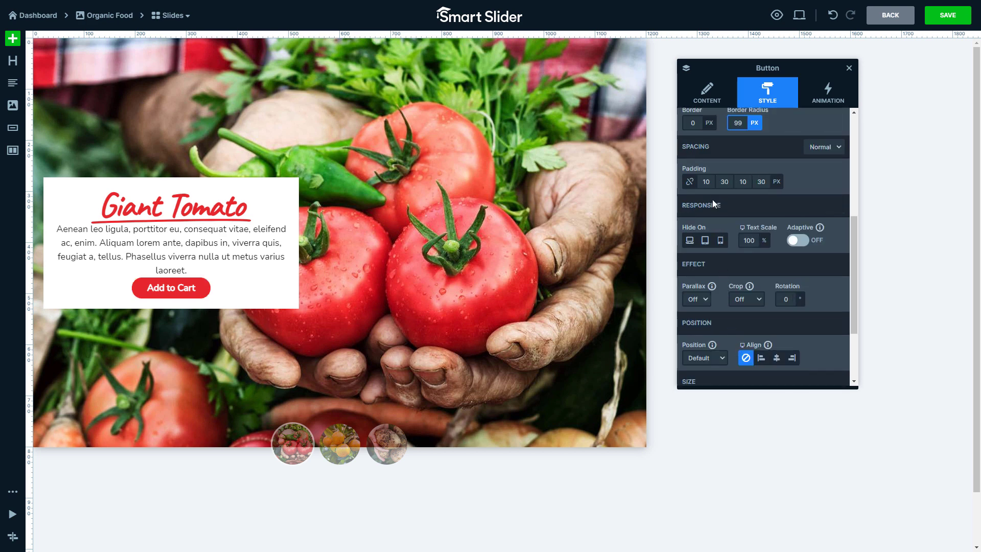
- Set the button padding to 0.8, 1.8, 0.8, 1.8 in em units
double_click(712, 182)
type("0")
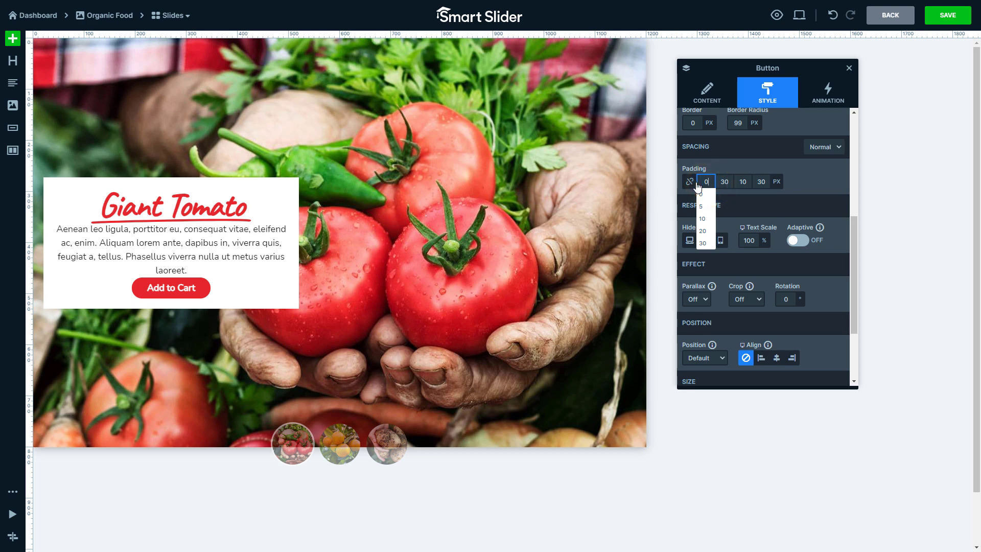
key("Tab")
type("1.8")
key("Tab")
type("0")
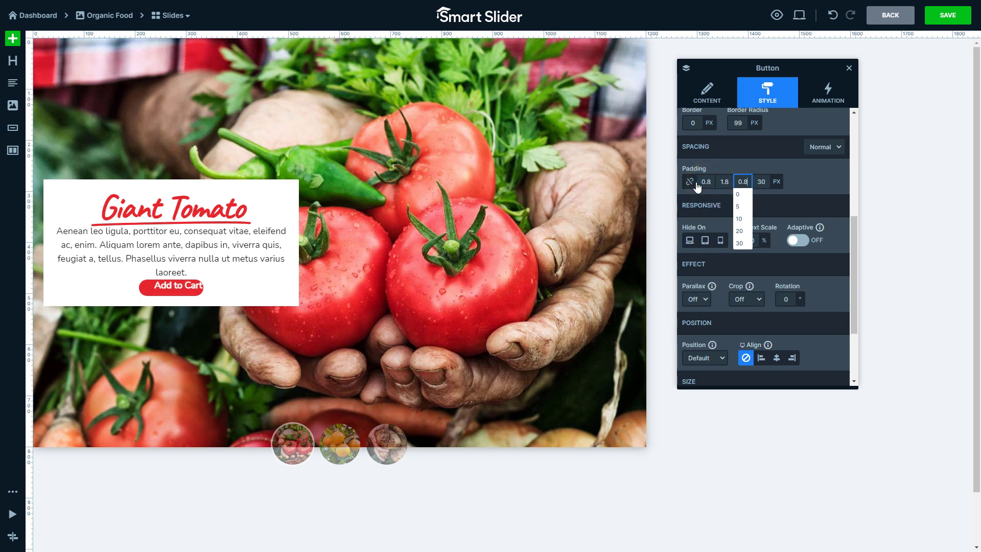
key("Tab")
type("1")
mouse_move(776, 181)
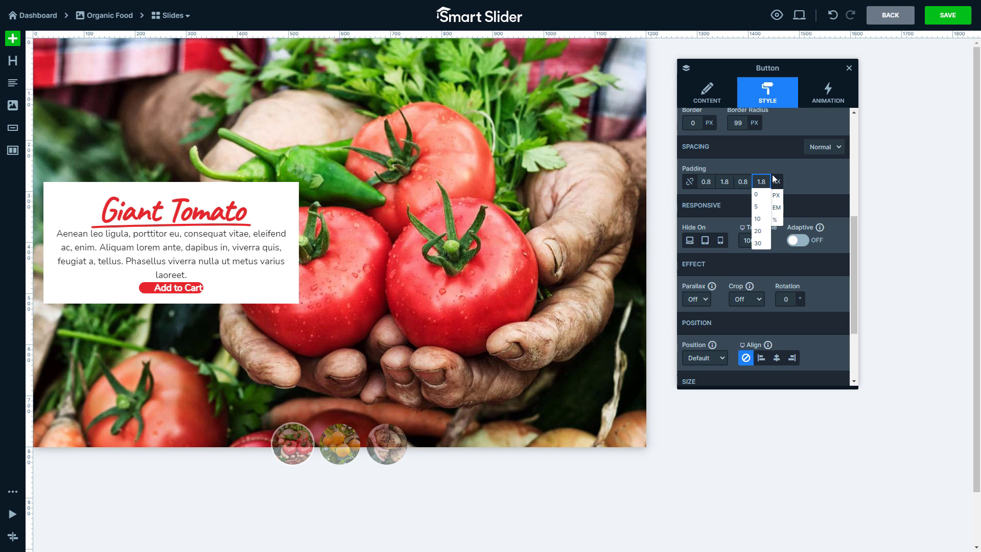
left_click(776, 208)
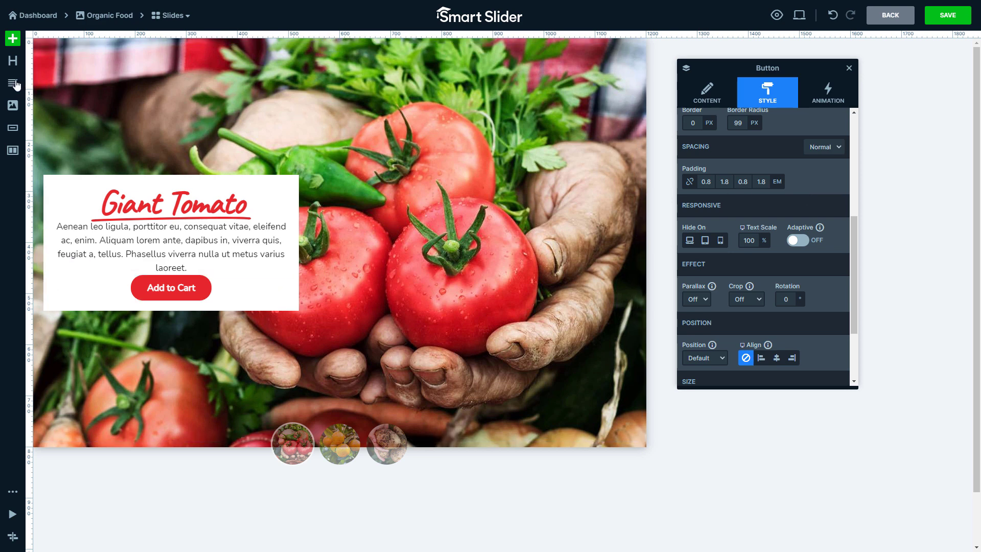
- Add a $4/Kilogram text layer below the button coloured red F84140FF
left_click_drag(12, 83, 169, 299)
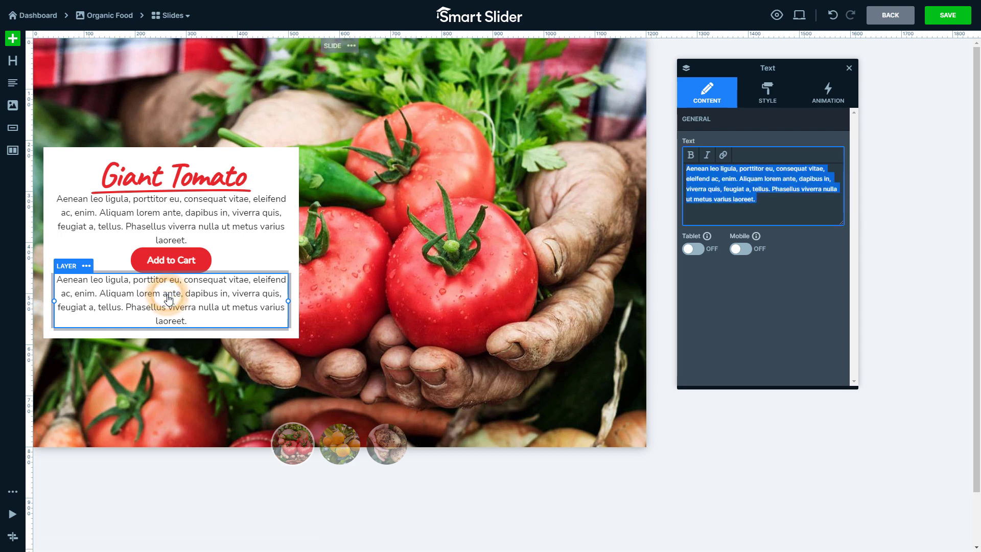
type("$4/Kilogr")
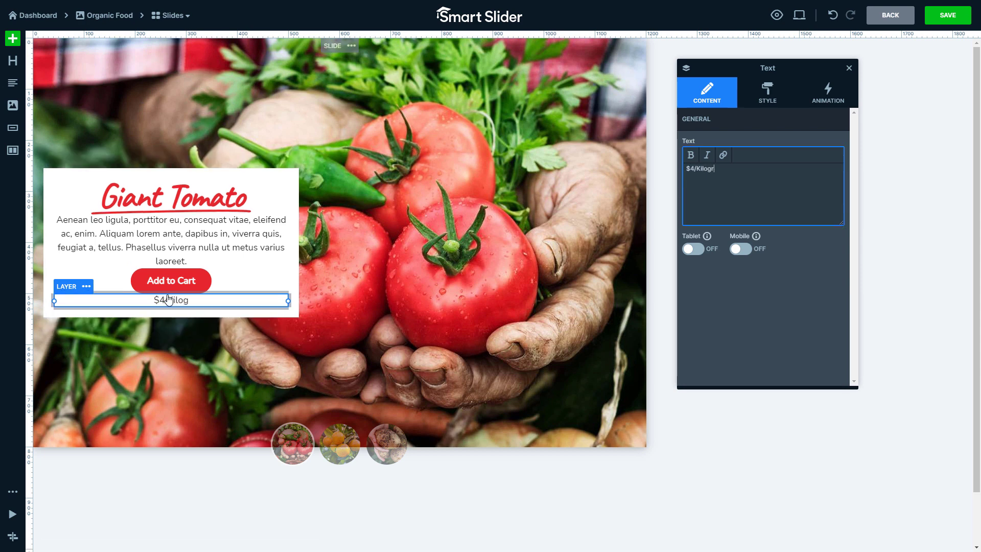
type("am")
left_click(768, 96)
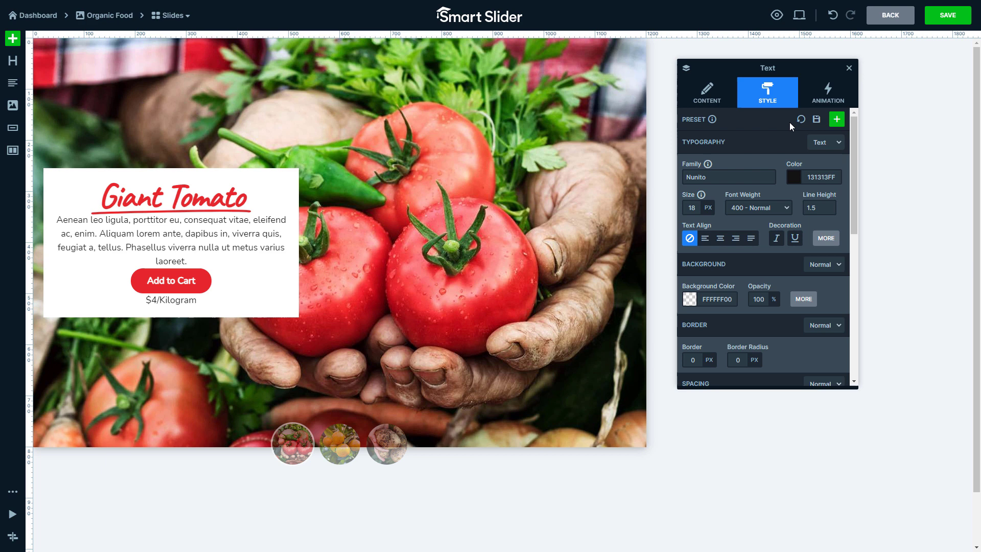
double_click(808, 179)
type("F84140FF")
- Make the price text 16px bold, then select the content box row
left_click(685, 208)
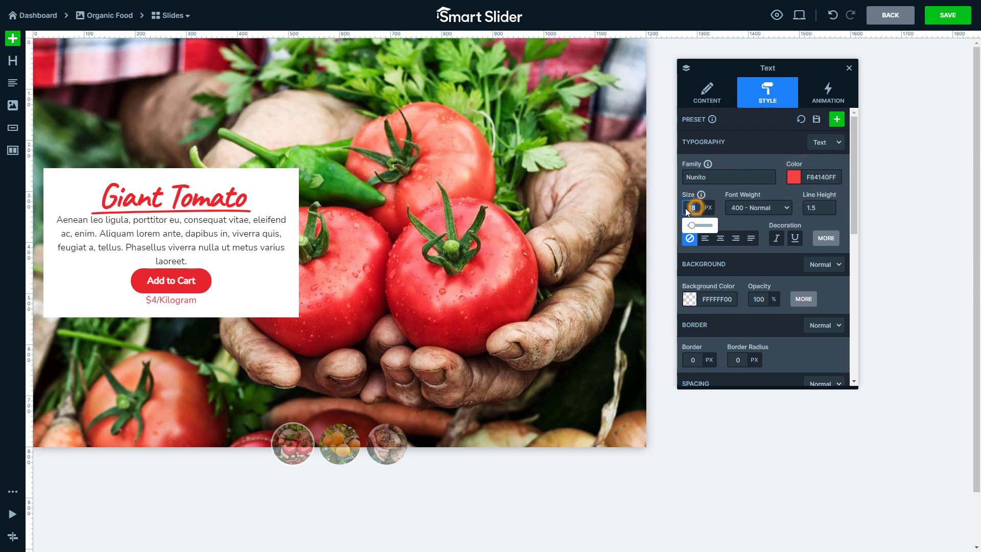
type("16")
left_click(757, 208)
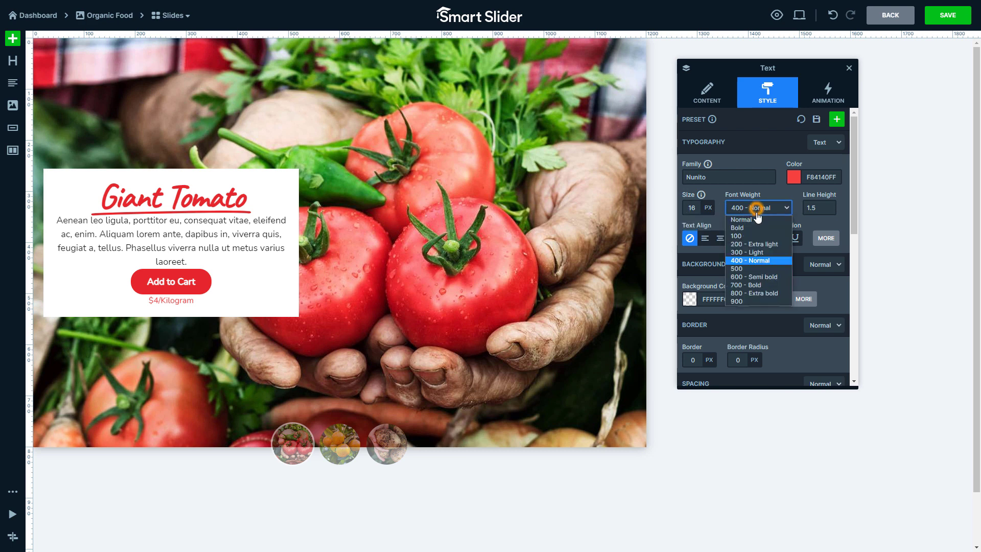
left_click(749, 227)
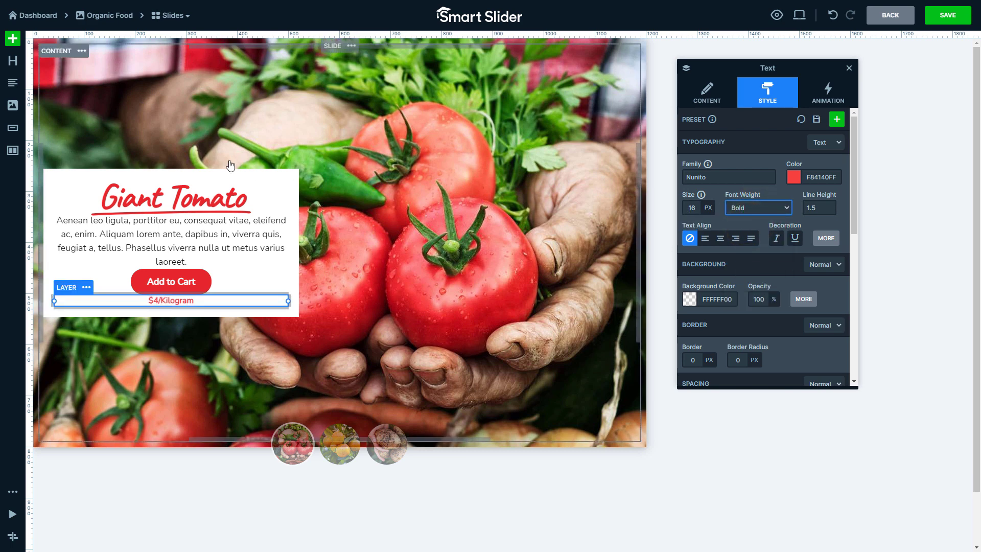
left_click(169, 172)
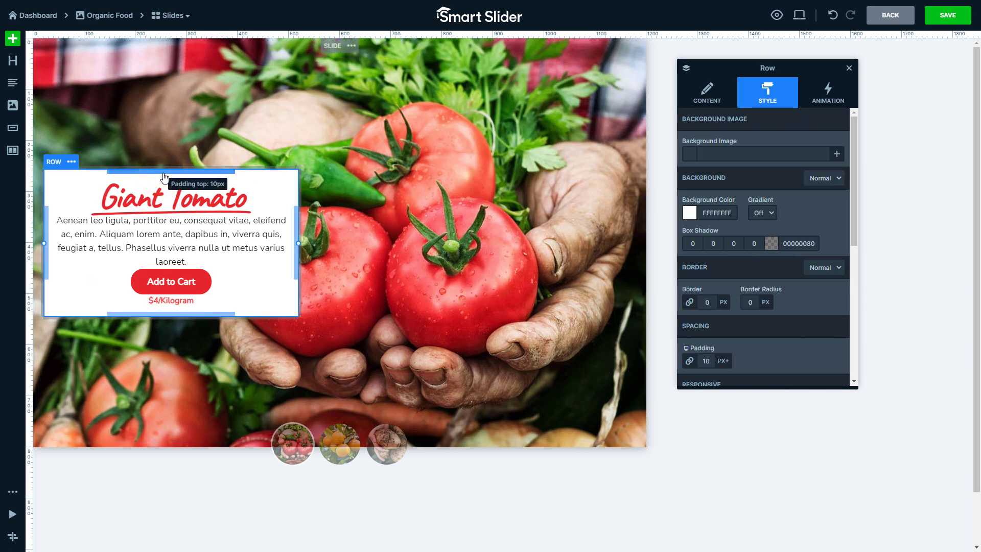
- Set the row's top padding to 40 and sides to 30, and add space below the heading
left_click_drag(162, 171, 158, 187)
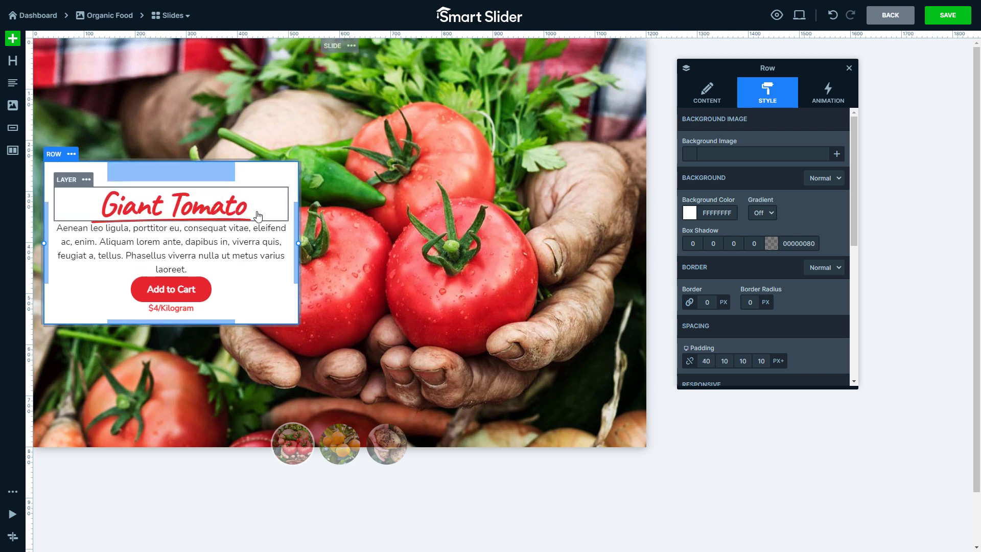
left_click_drag(292, 223, 286, 223)
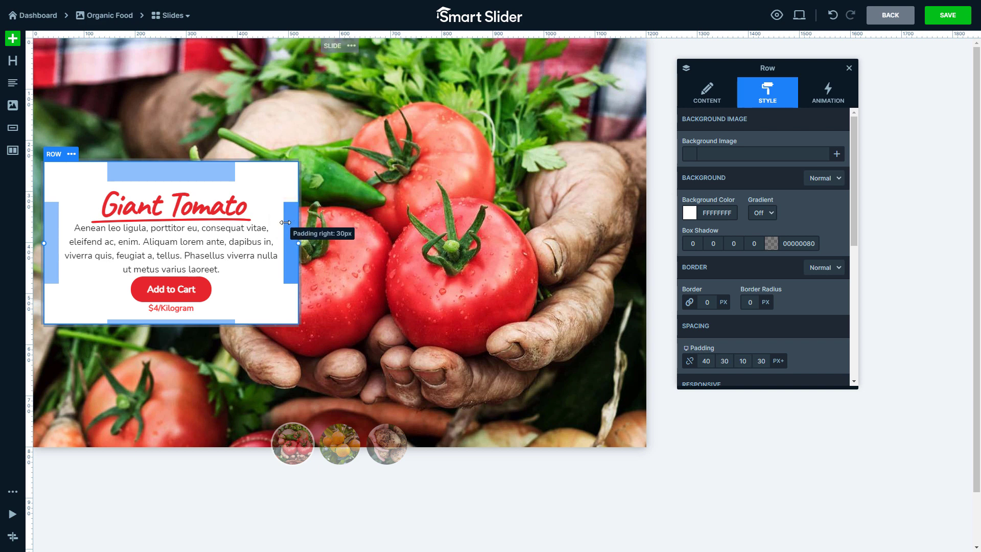
left_click(249, 215)
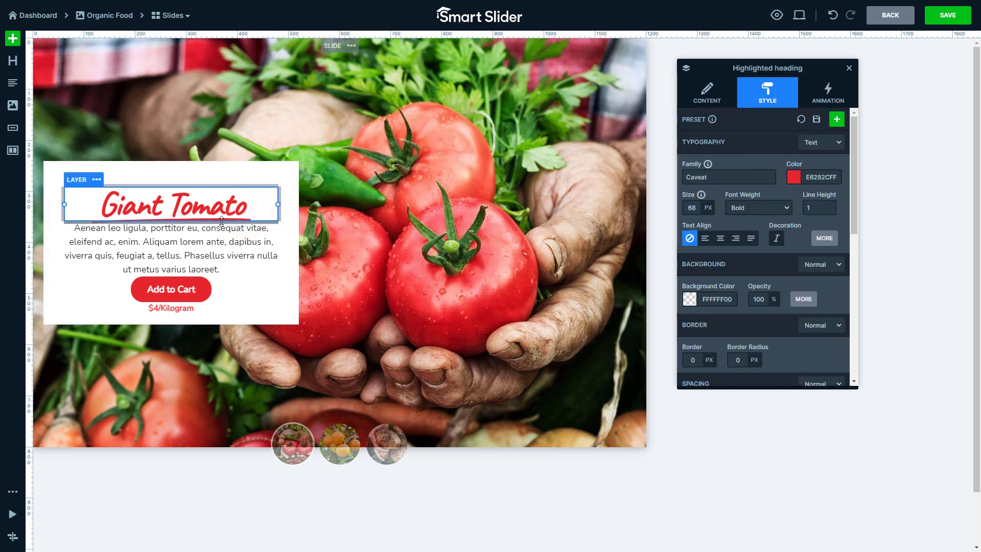
left_click_drag(221, 222, 219, 228)
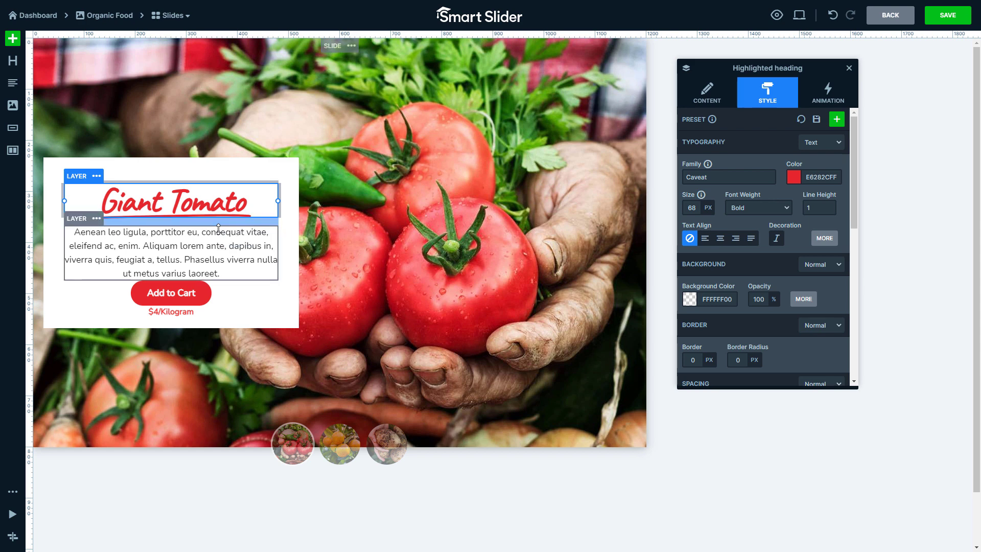
- Give the paragraph a 20px bottom margin and the price line a 5px top margin
left_click(218, 237)
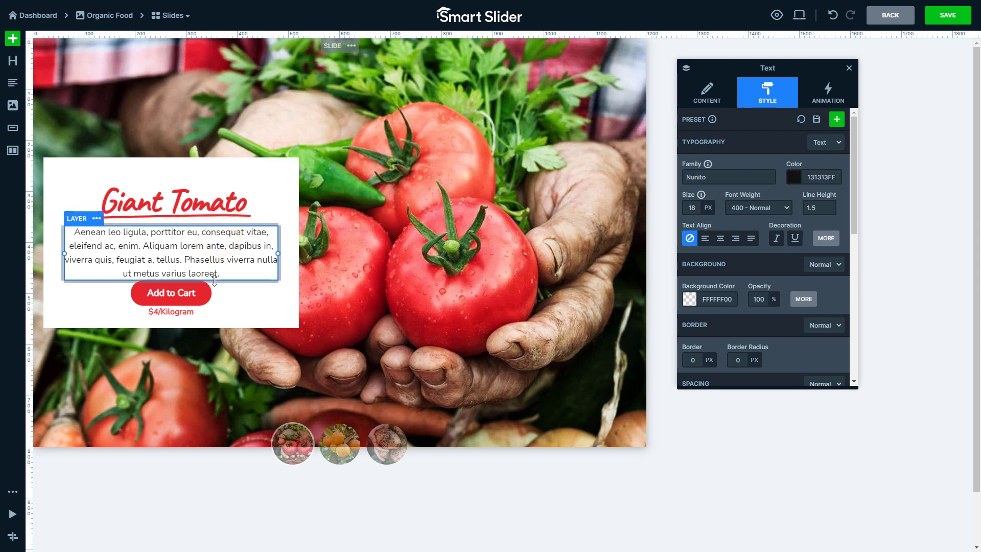
left_click_drag(214, 280, 214, 289)
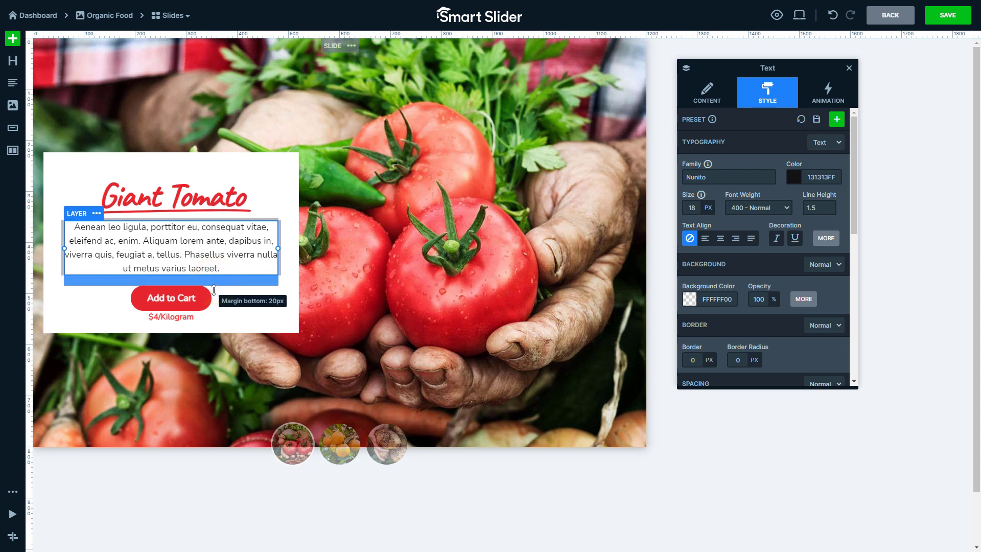
left_click(207, 310)
left_click_drag(207, 310, 206, 313)
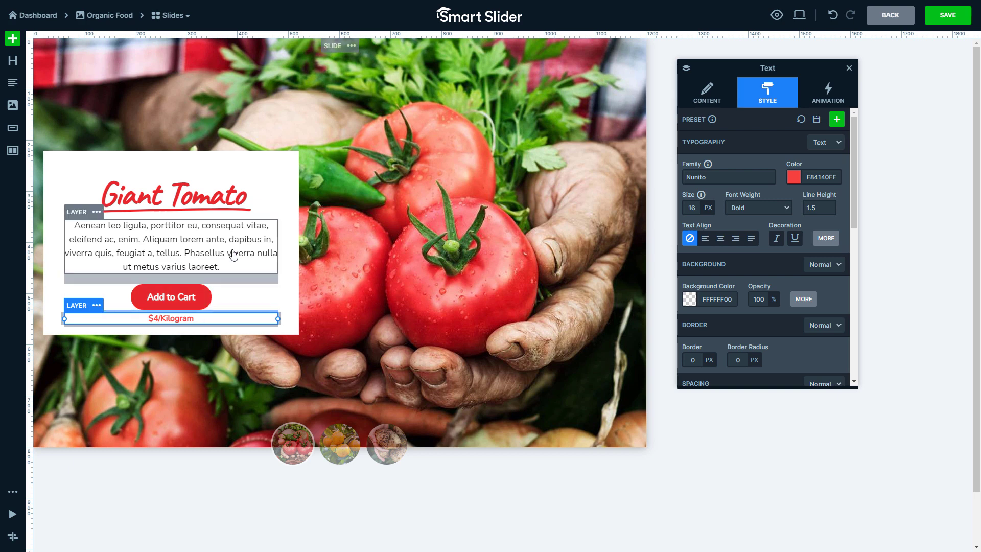
left_click(332, 49)
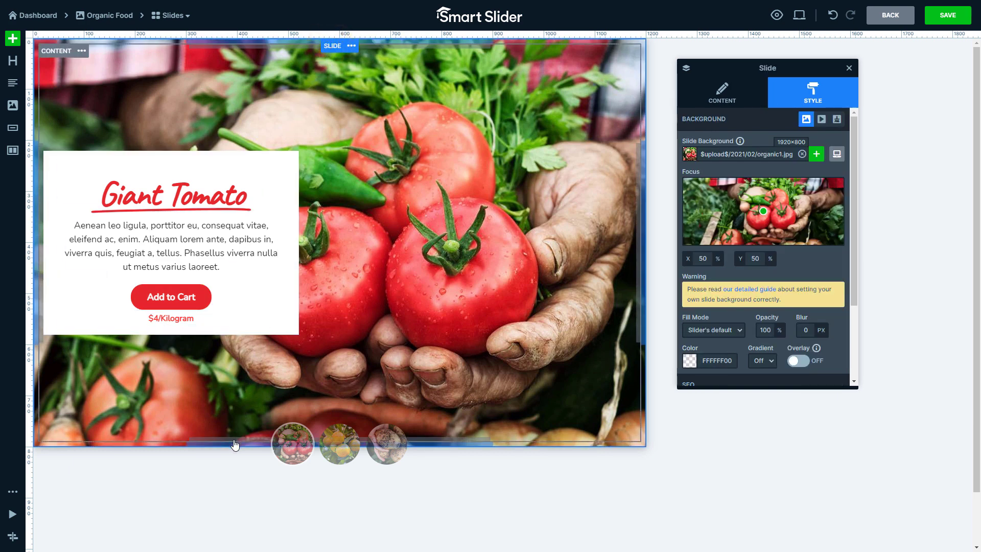
- Drag the slide's bottom padding to about 45px to lift the content card
left_click_drag(230, 446, 230, 465)
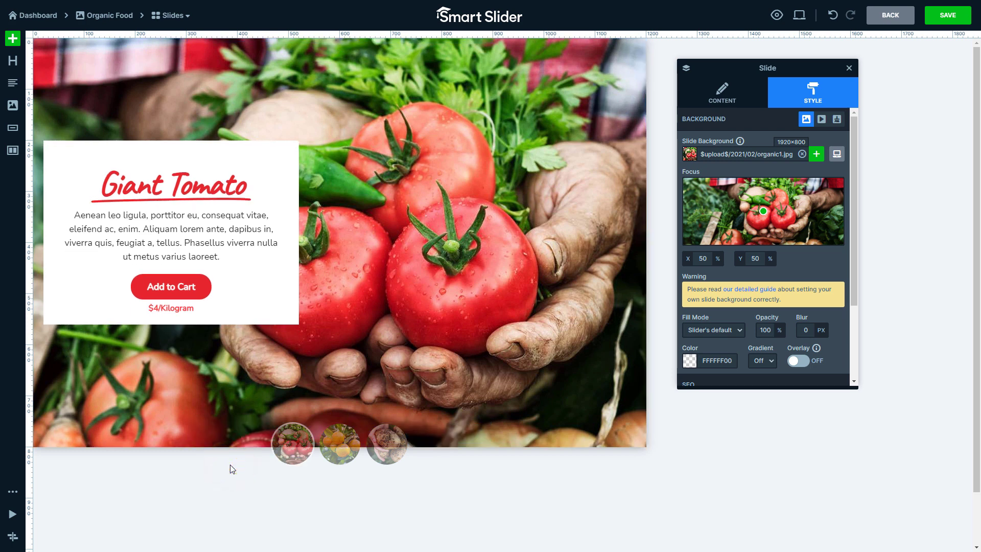
- Add a freely positioned (Absolute) Image layer onto the slide
left_click(12, 40)
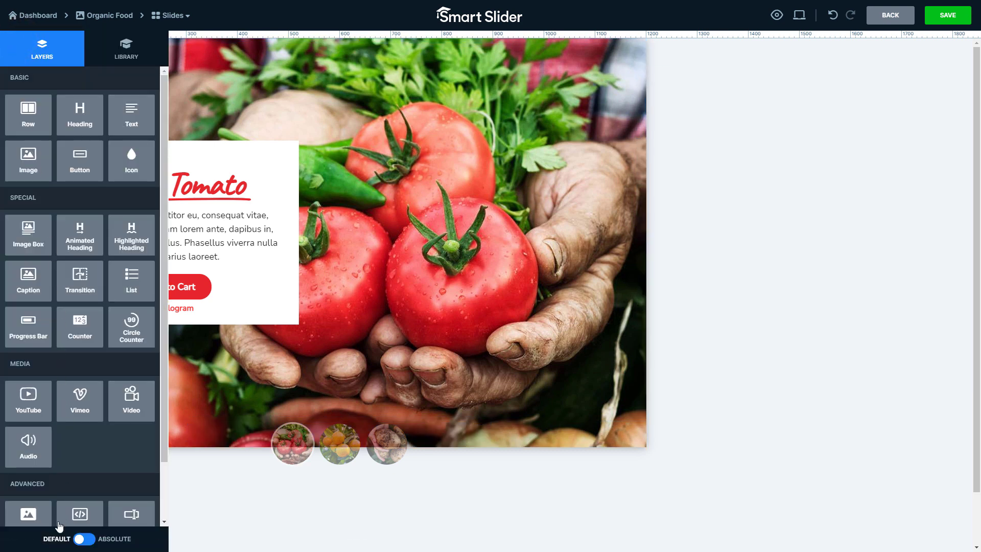
left_click(82, 539)
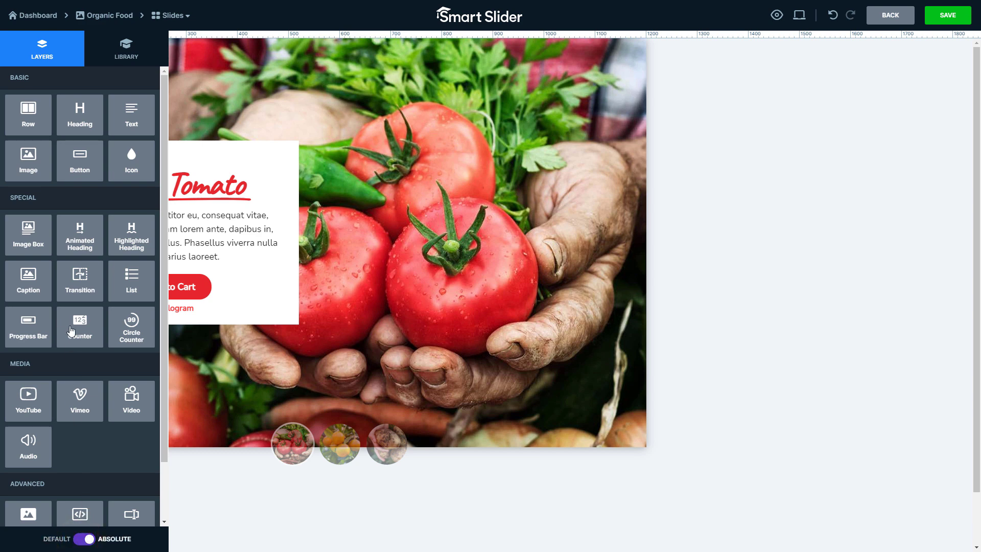
left_click_drag(45, 164, 314, 148)
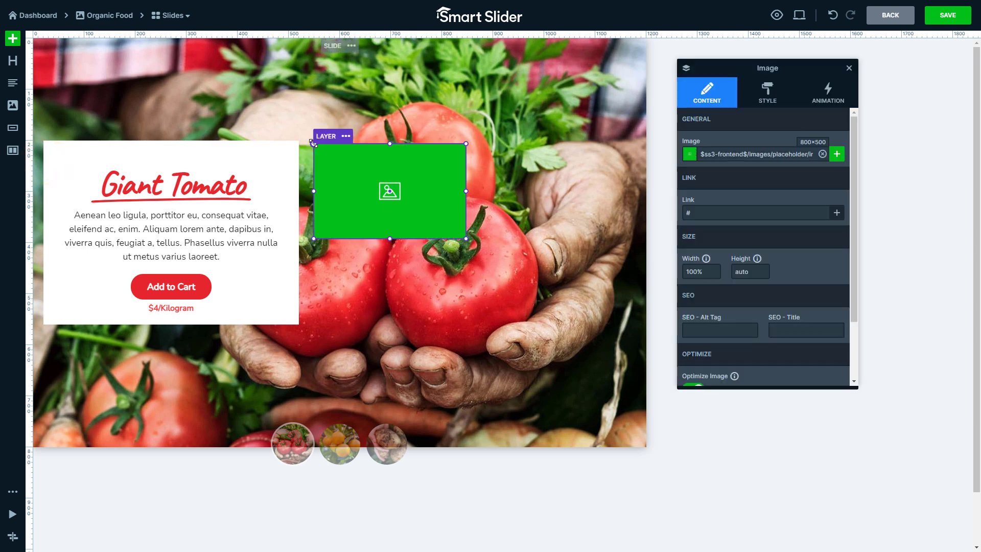
- Choose tomato1.png from the Media Library and move it over the card's top-right corner
left_click(837, 154)
left_click(307, 115)
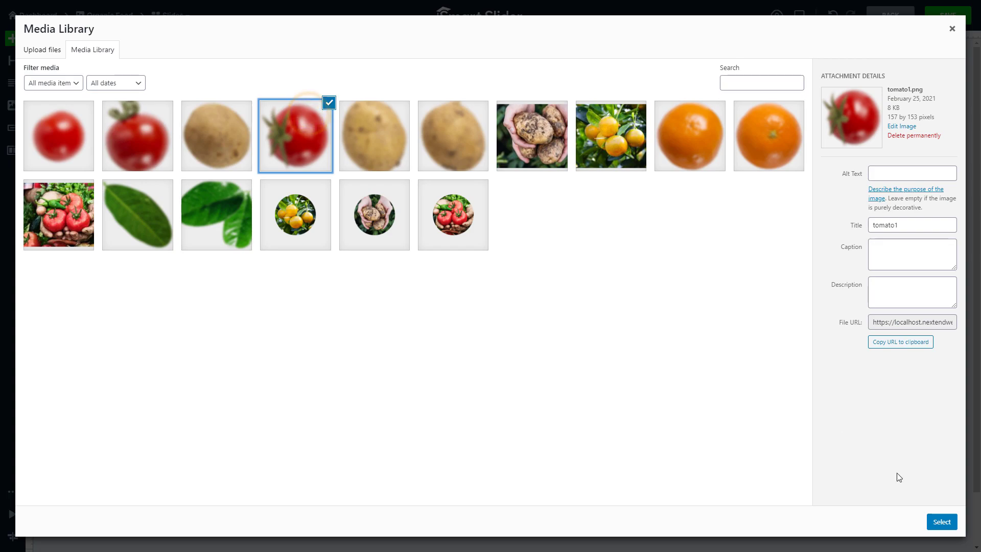
left_click(934, 520)
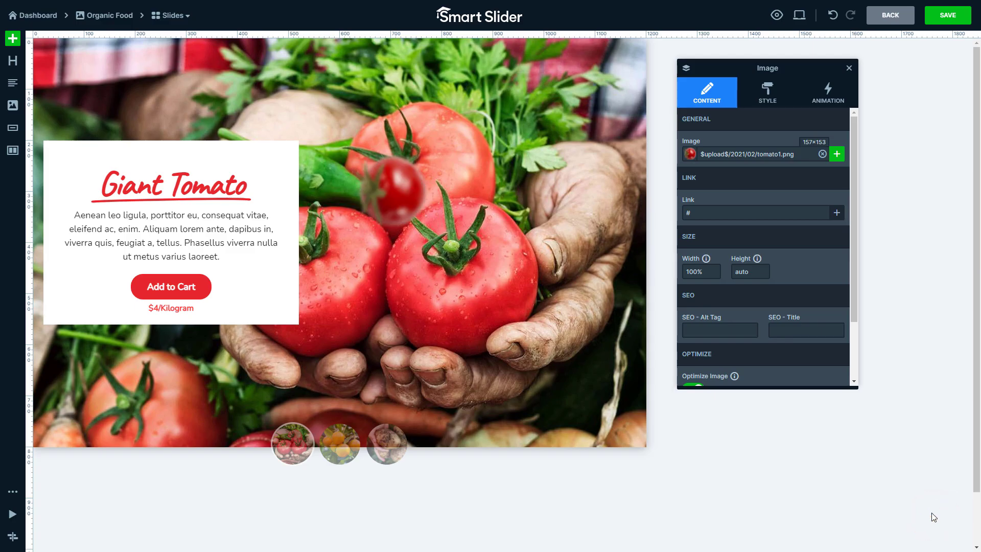
left_click_drag(425, 215, 328, 170)
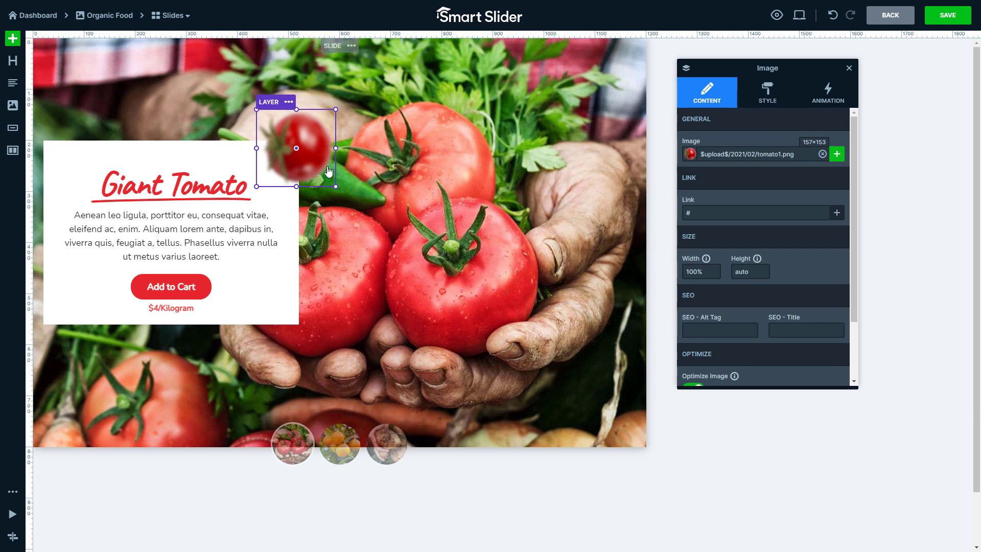
left_click(685, 67)
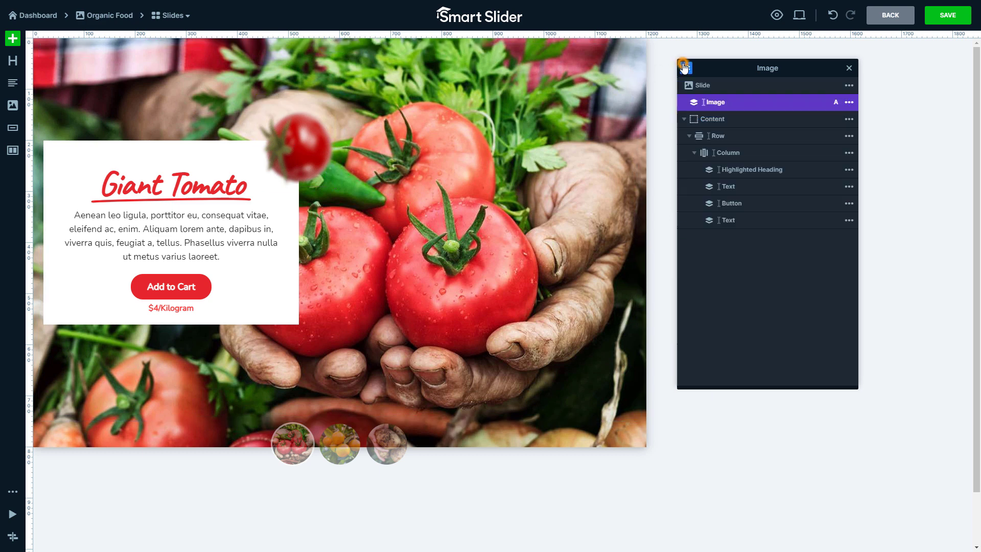
- Move the Image layer inside the Row and bring up its style settings
left_click(694, 153)
left_click_drag(748, 102, 755, 158)
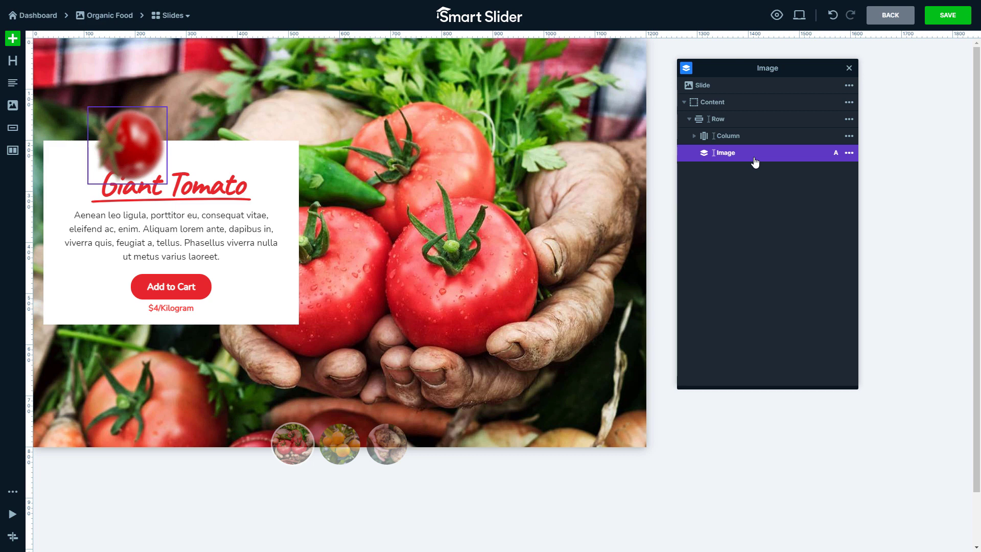
left_click(754, 157)
left_click(767, 93)
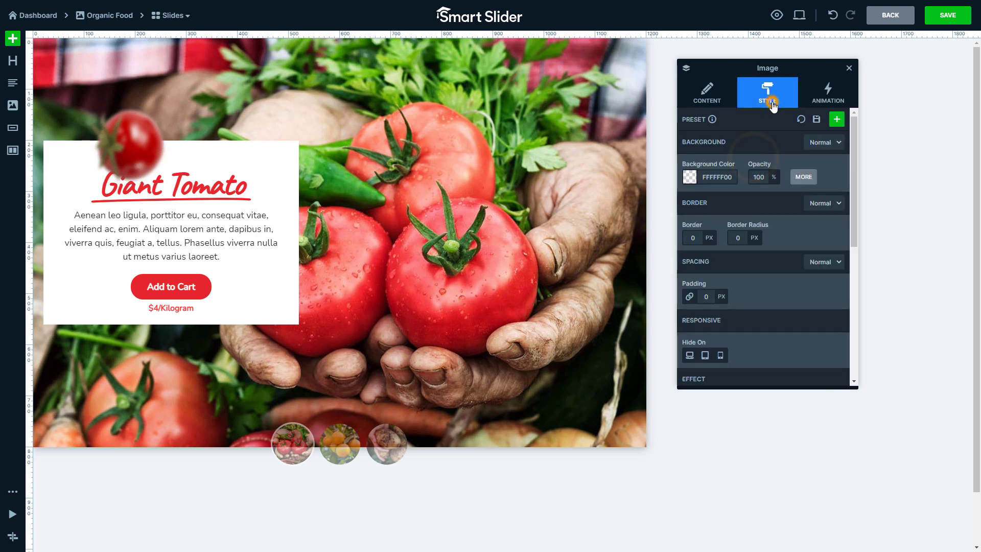
scroll(784, 160, "down", 5)
scroll(785, 162, "down", 3)
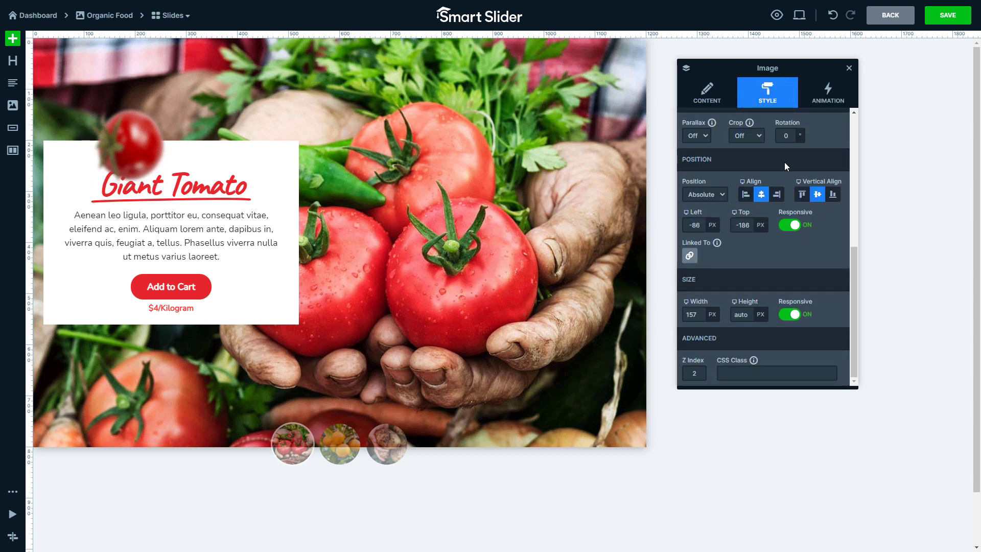
- Align the tomato right and top at Left 63, Top -101, leaving parallax Off
left_click(776, 195)
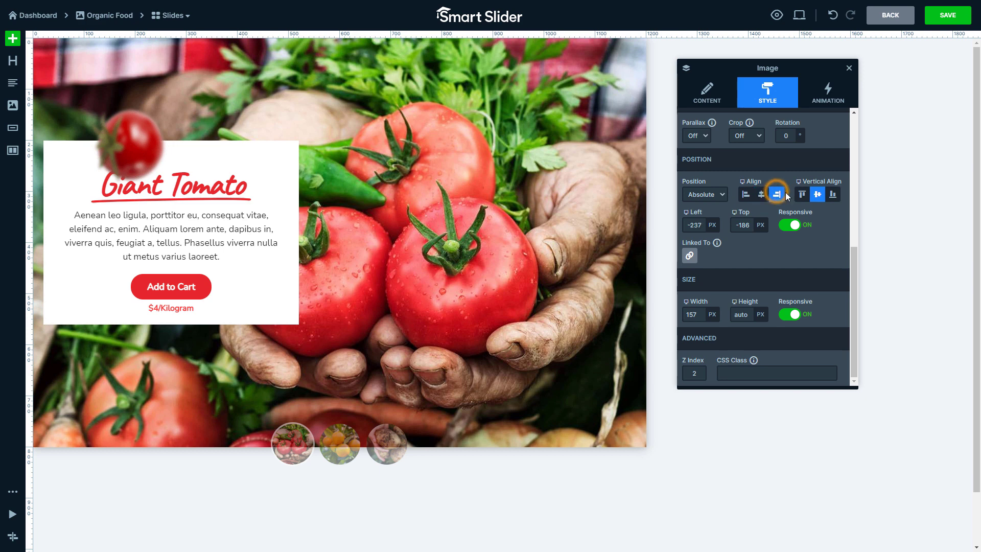
left_click(802, 194)
left_click_drag(704, 218, 682, 222)
type("63")
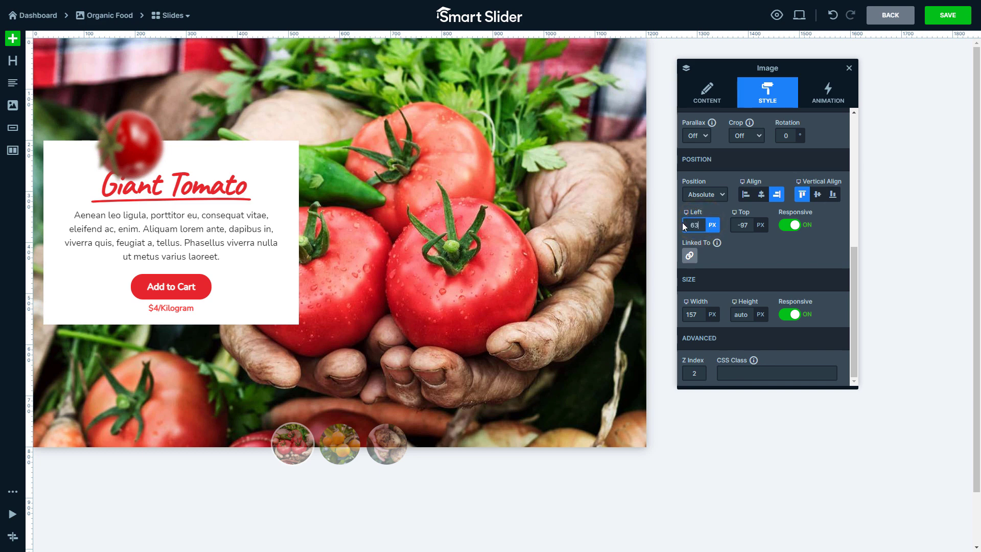
key("Return")
left_click(754, 227)
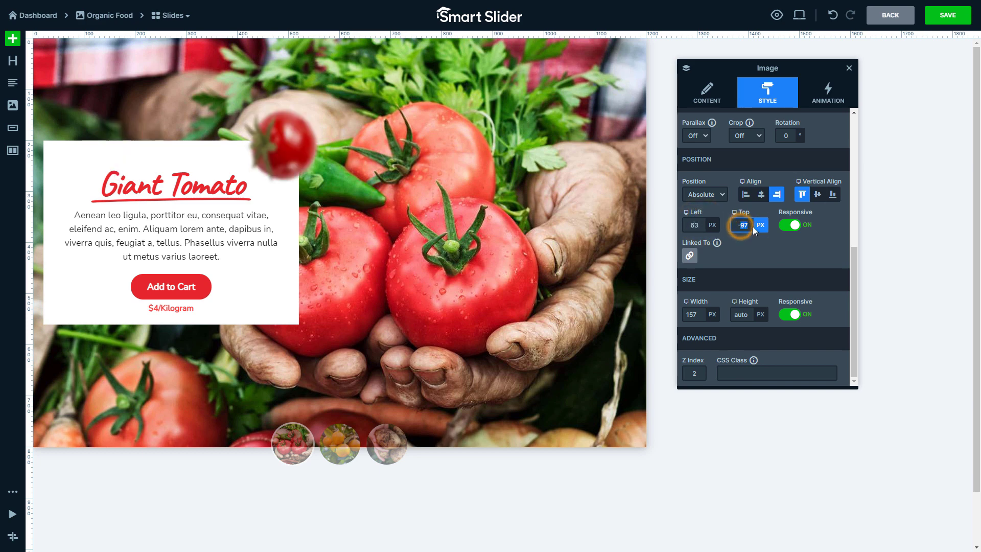
key("BackSpace")
key("BackSpace")
type("01")
key("Return")
left_click(697, 136)
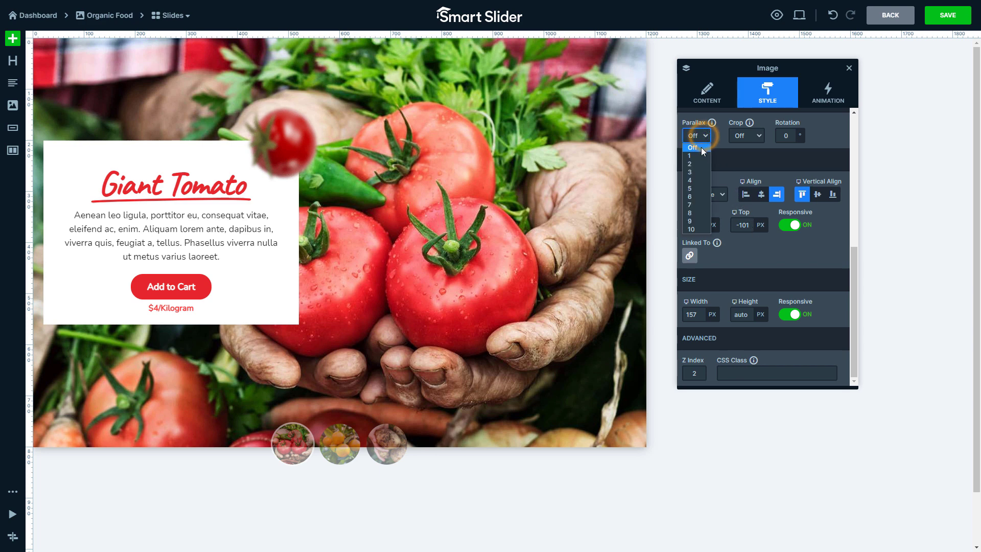
left_click(696, 160)
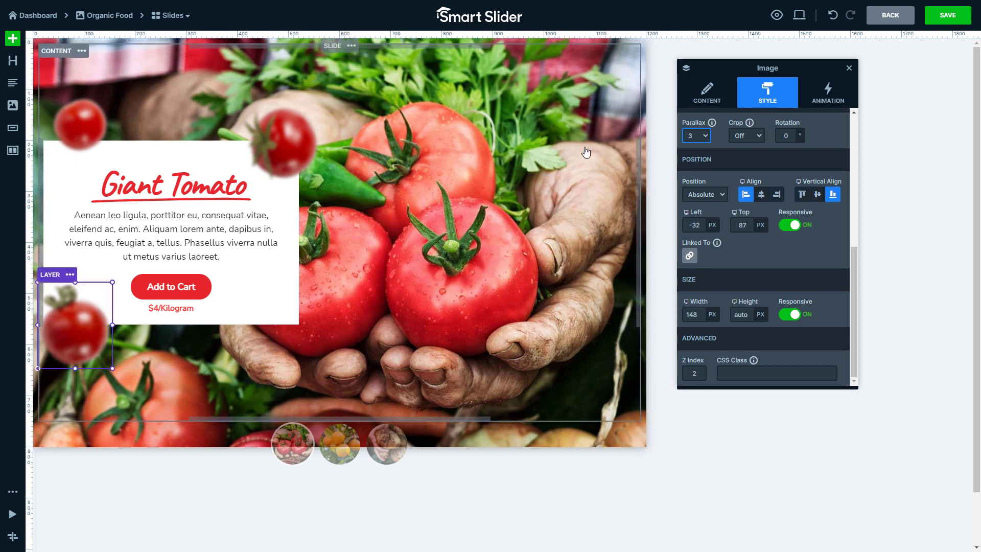
- Give the card row a Bottom fade entrance animation with a -20 Y offset
left_click(193, 146)
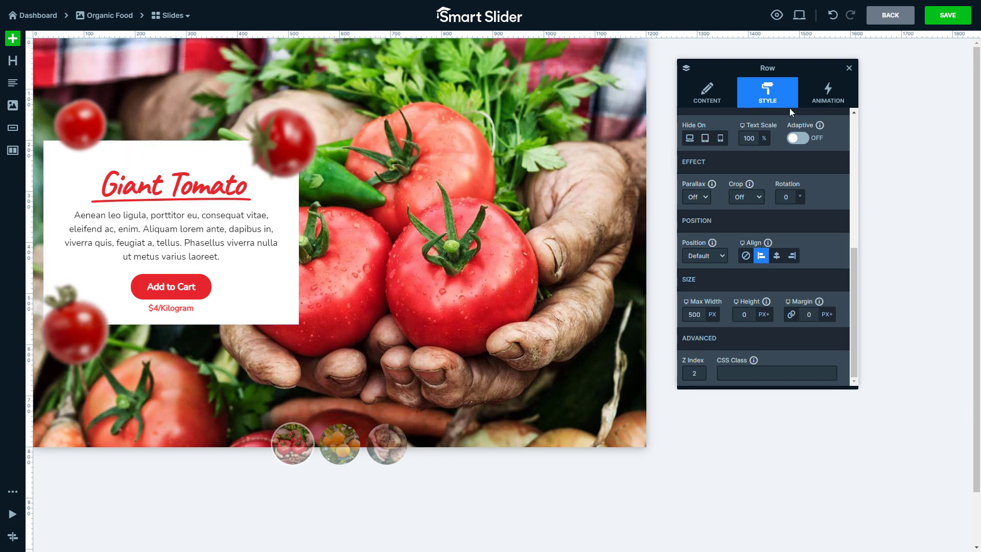
left_click(823, 98)
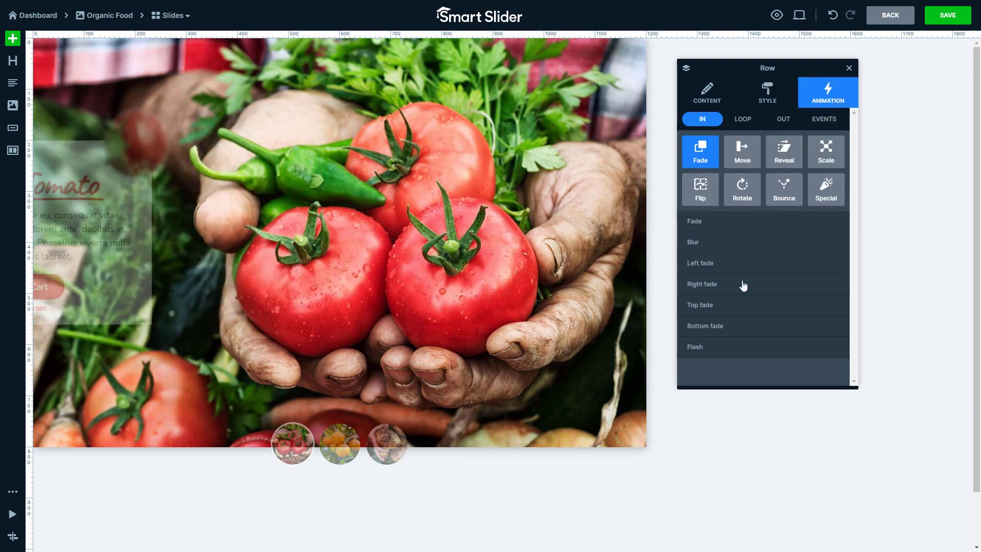
left_click(723, 326)
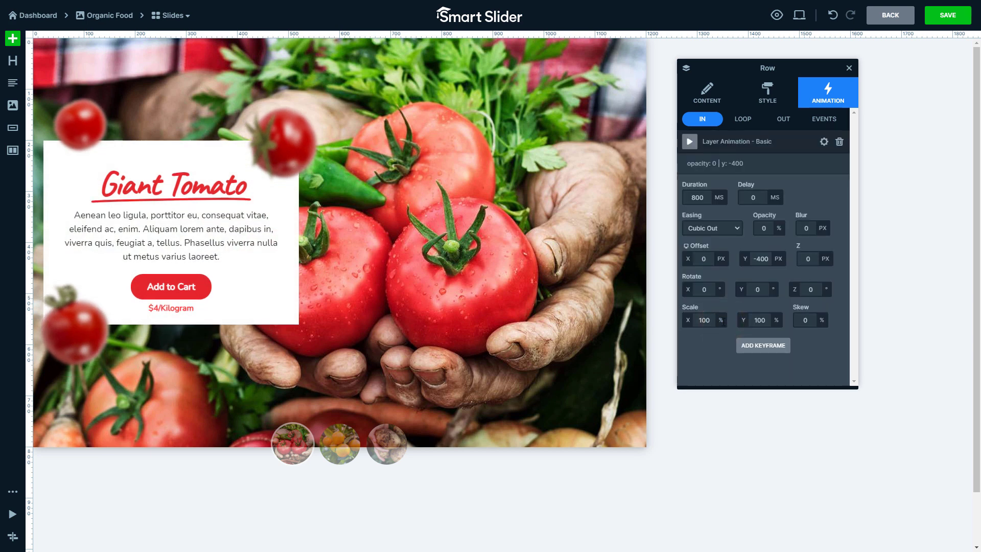
left_click(758, 261)
type("-20")
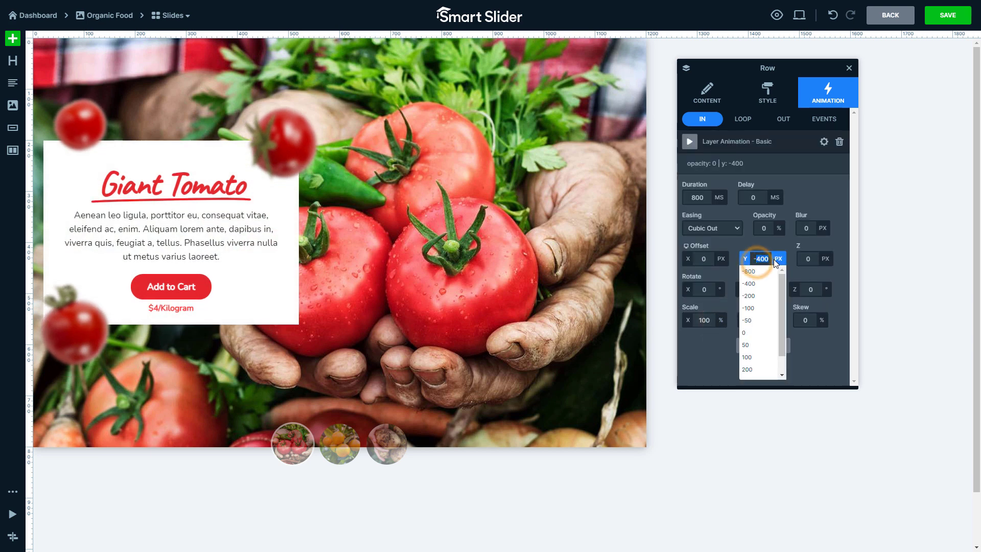
key("Return")
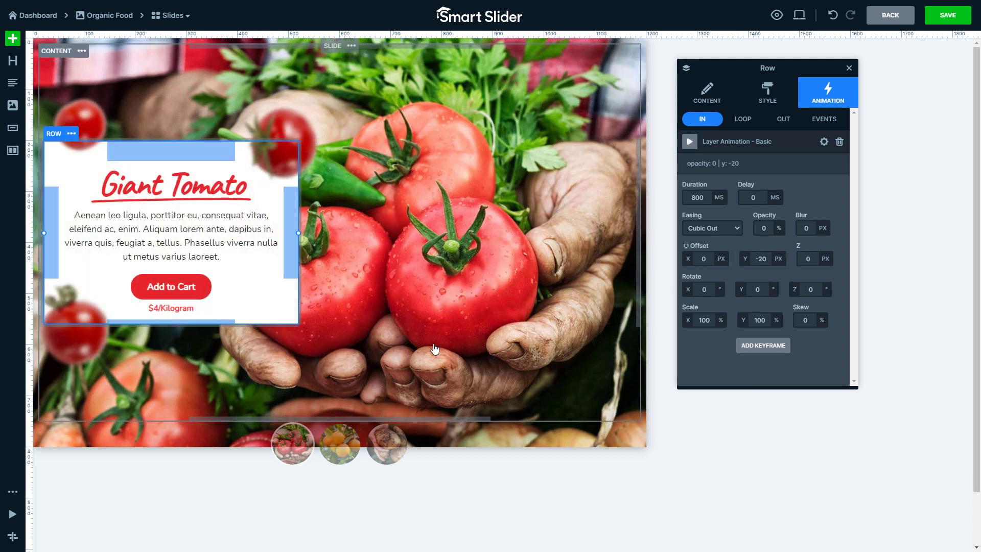
- Give the Highlighted Heading's underline a 1000 ms delay and 400 ms duration in its Content settings
left_click(11, 536)
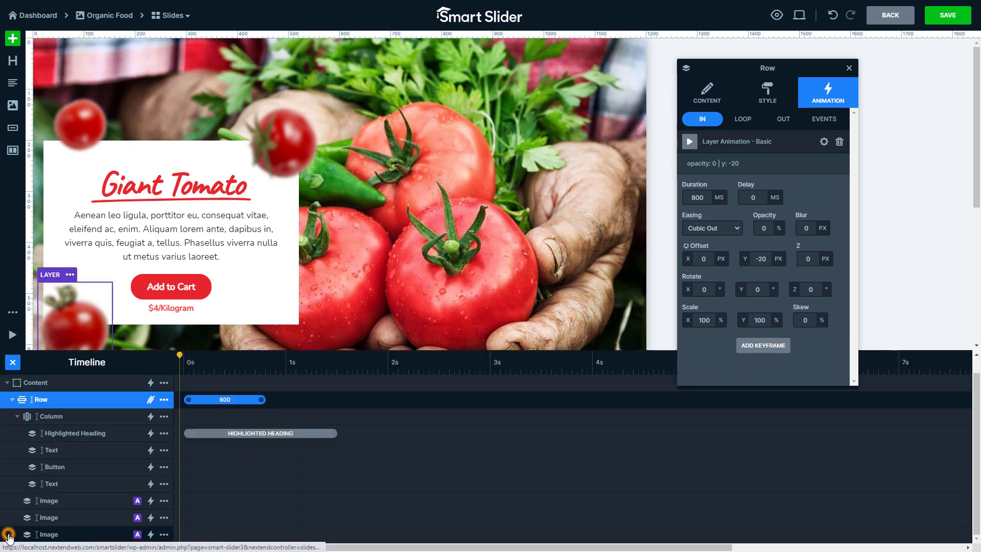
left_click(74, 434)
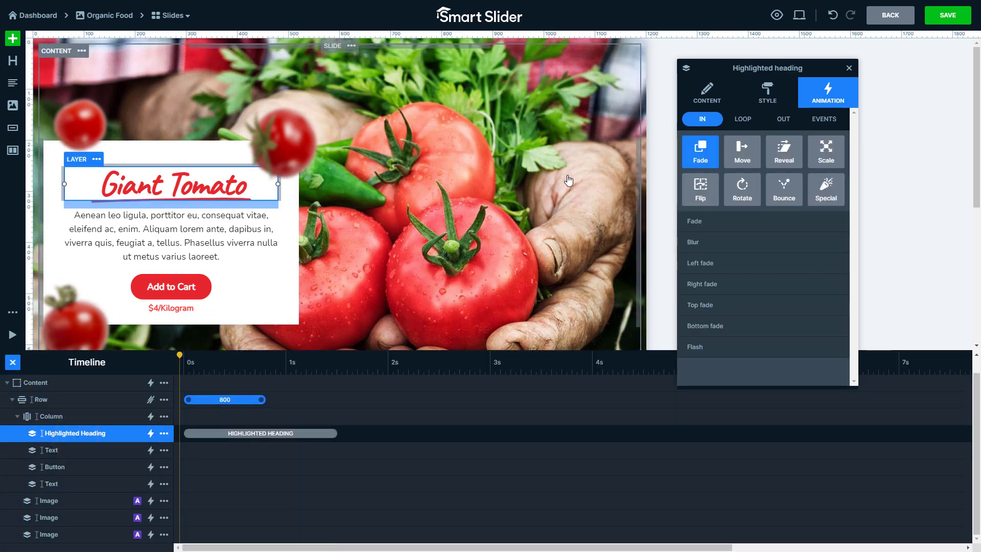
left_click(705, 94)
scroll(752, 191, "down", 3)
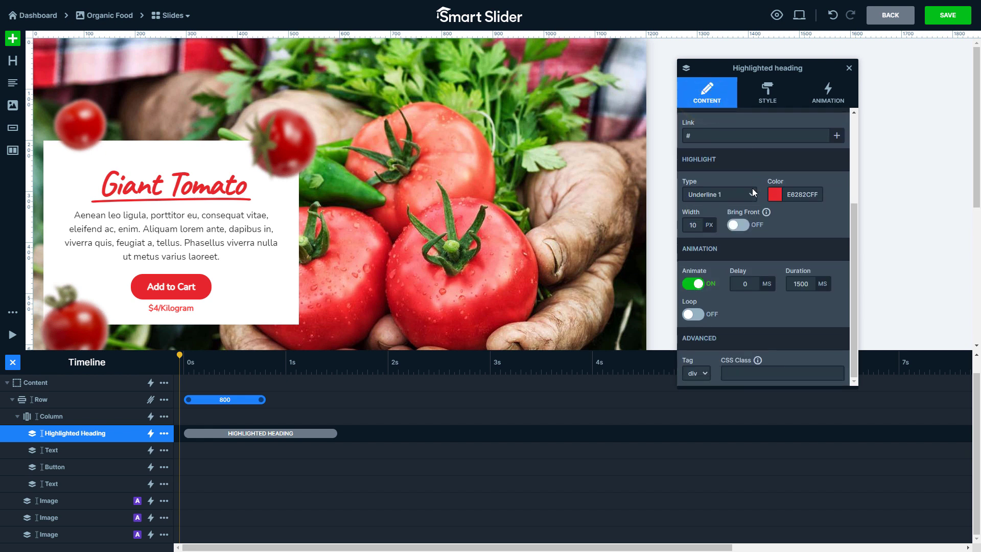
left_click(743, 283)
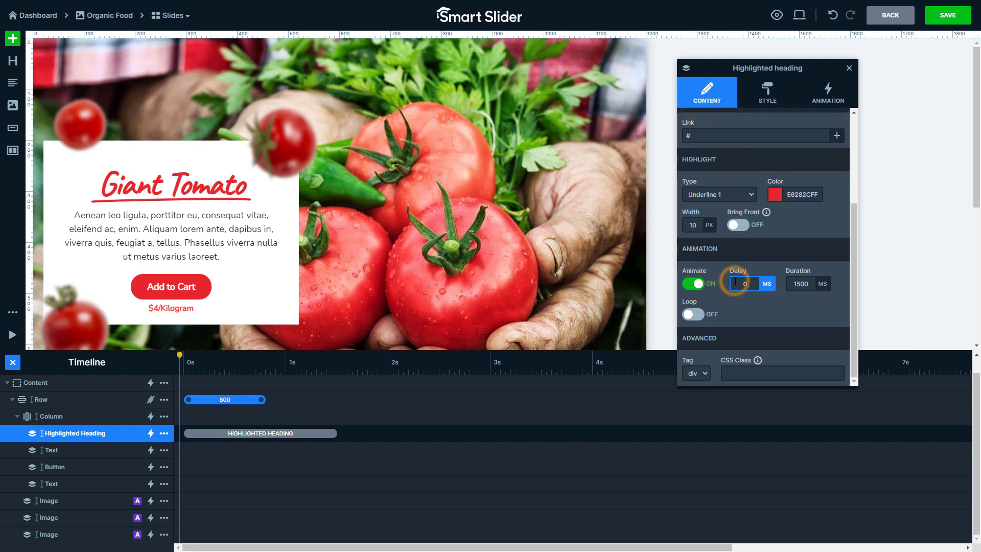
type("1000")
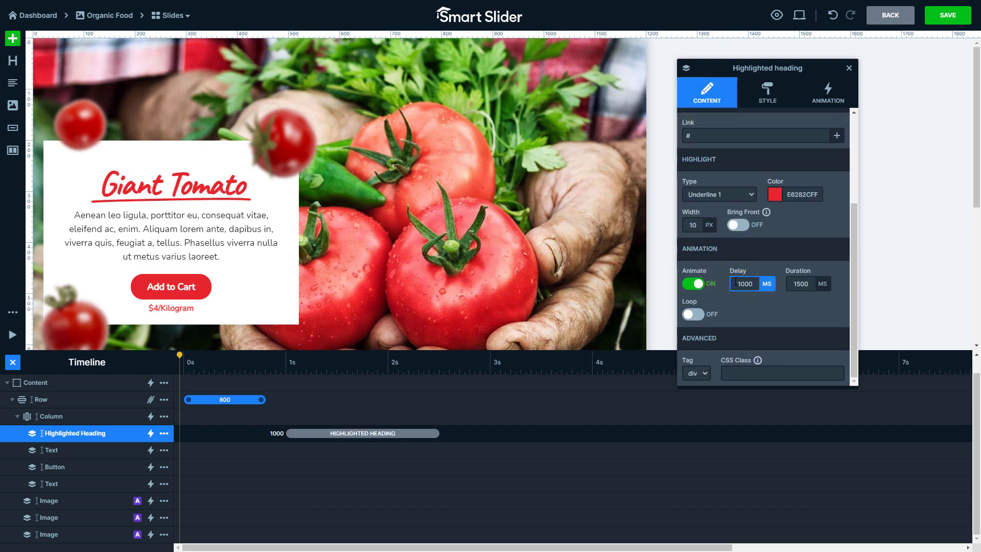
left_click_drag(789, 283, 814, 283)
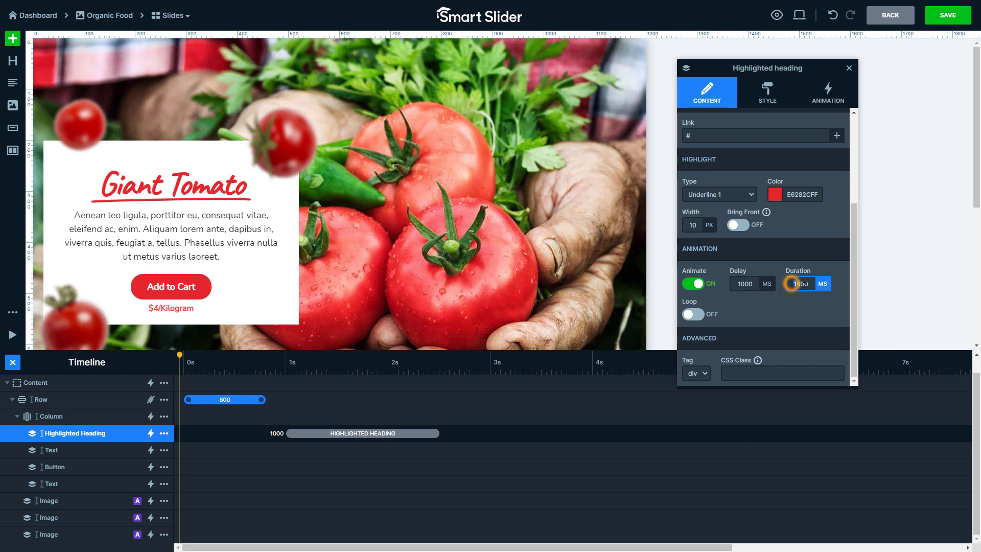
type("400")
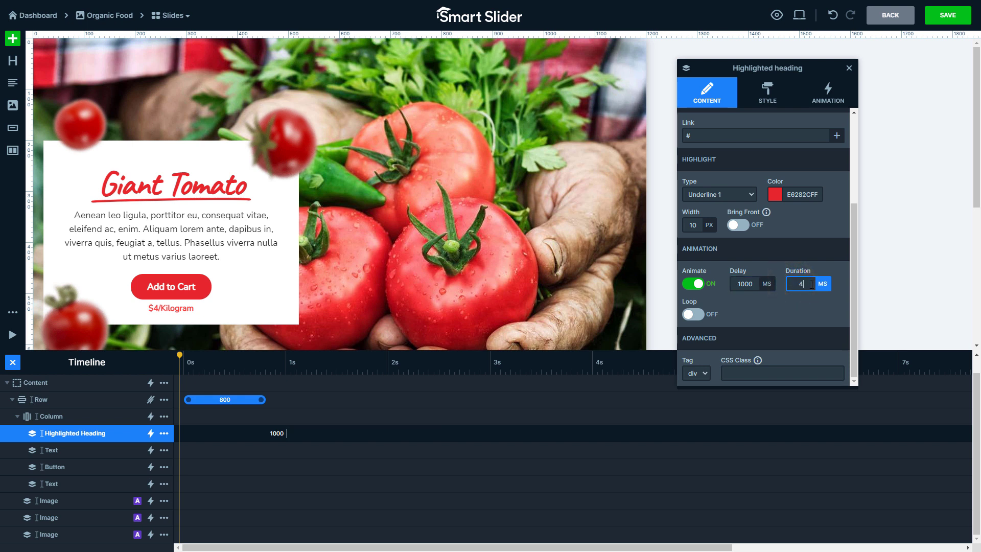
key("Return")
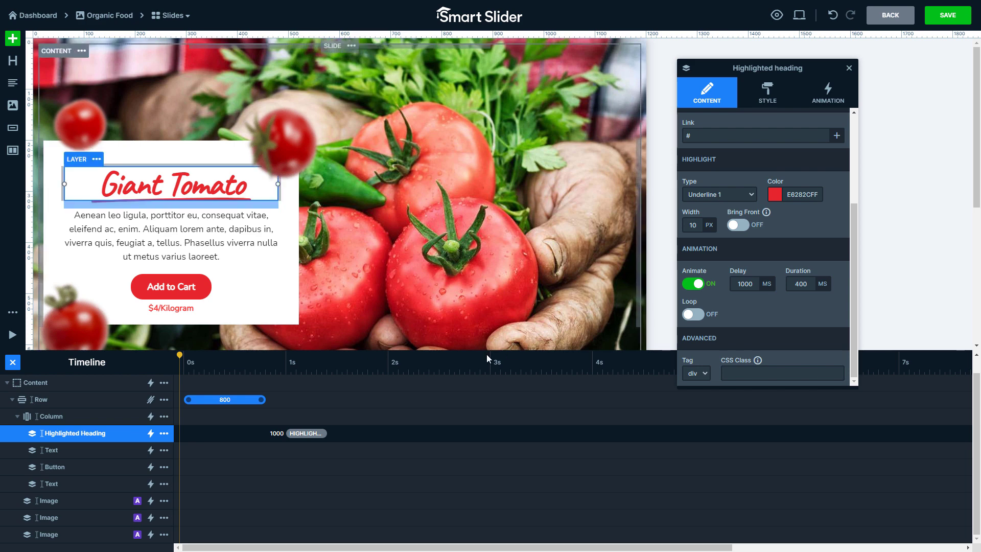
- Give the first tomato image a top fade entrance with Back Out easing
left_click(151, 502)
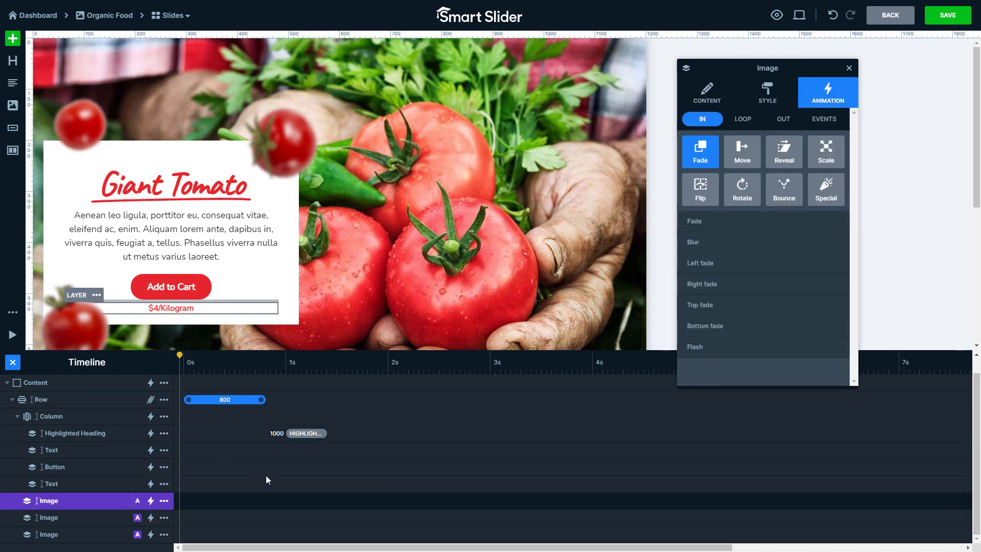
left_click(725, 306)
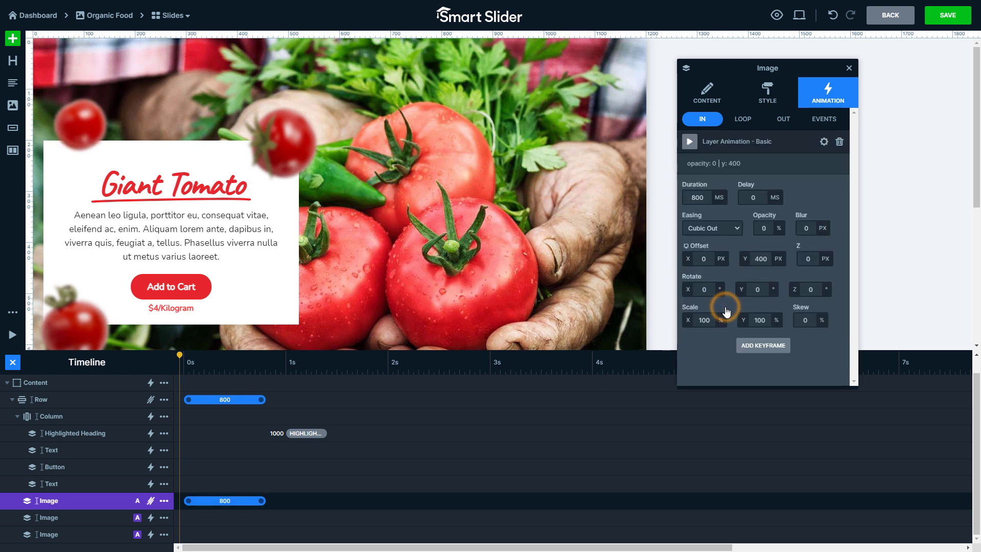
left_click(729, 235)
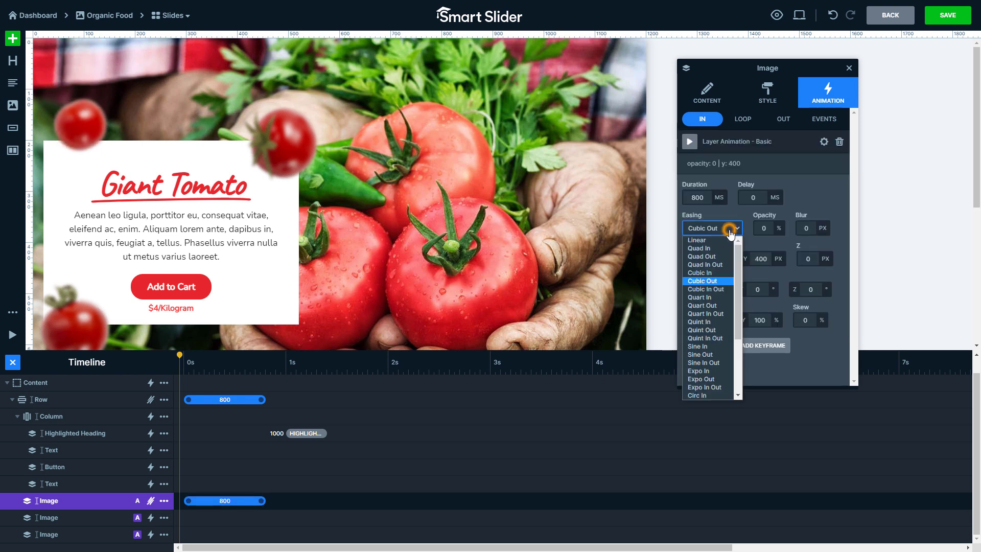
scroll(719, 249, "down", 2)
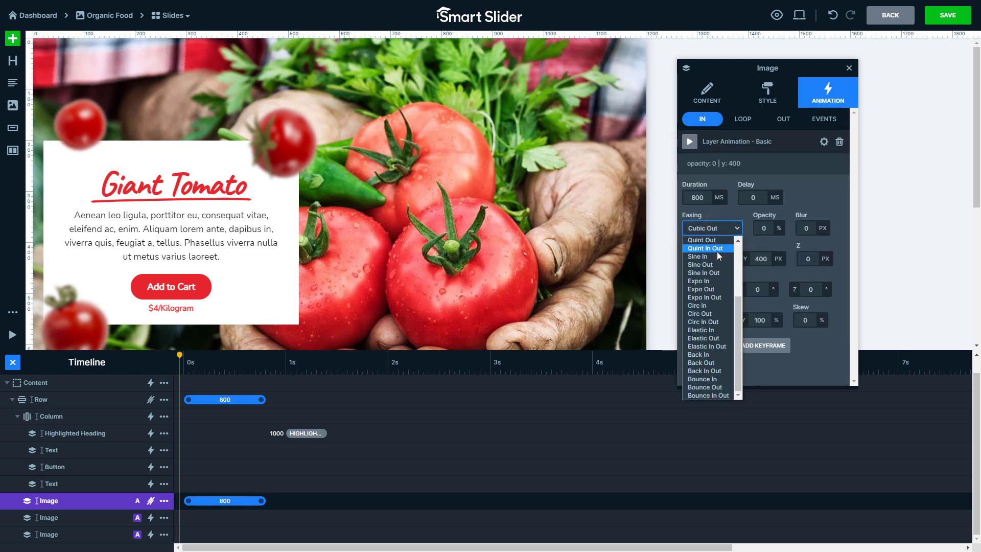
left_click(696, 363)
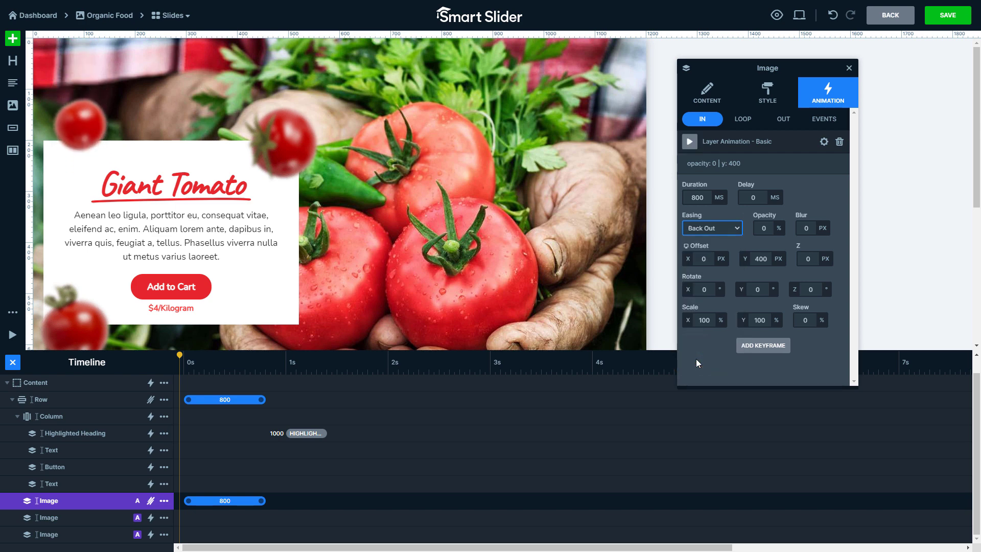
- Set the entrance's horizontal start offset and a -240 degree starting rotation
left_click(704, 256)
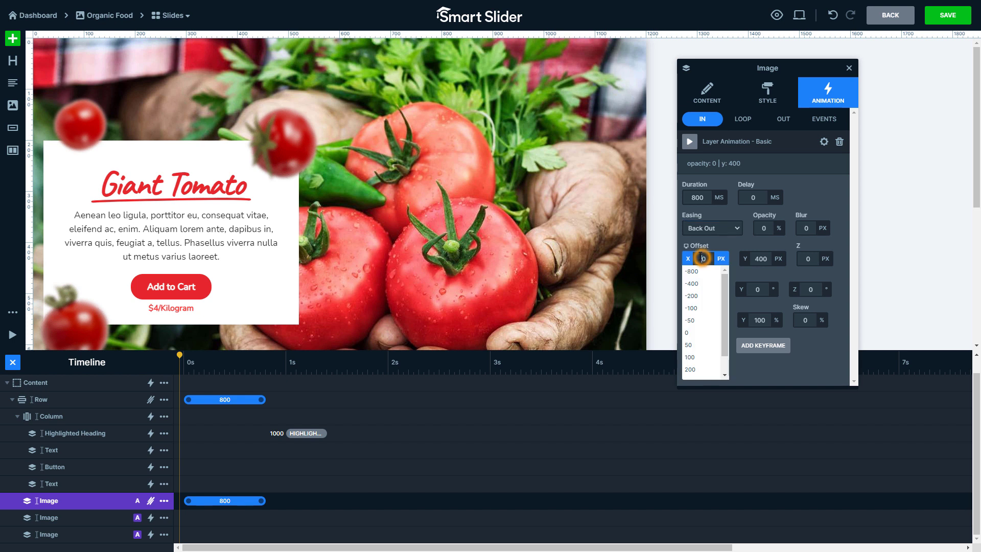
type("200")
key("Return")
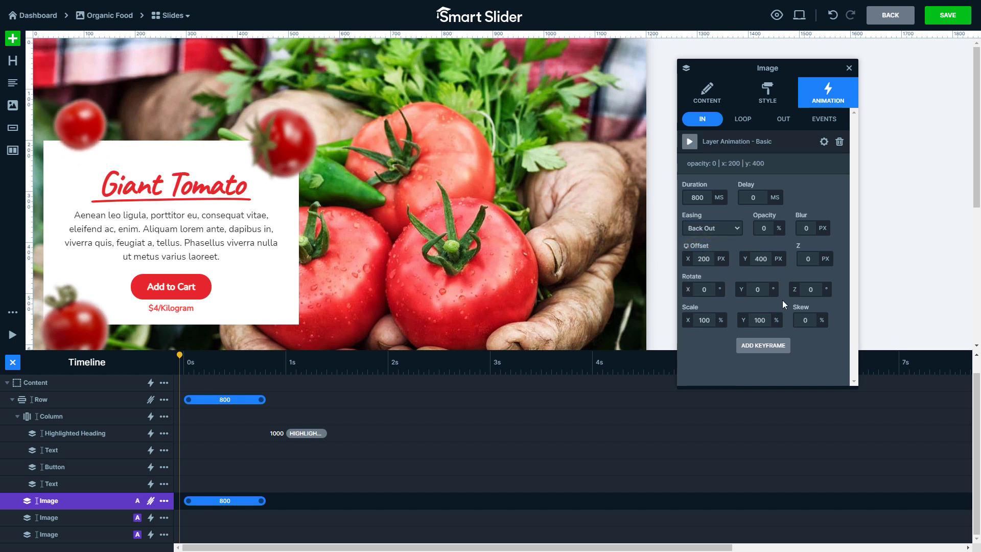
left_click(809, 291)
type("-24")
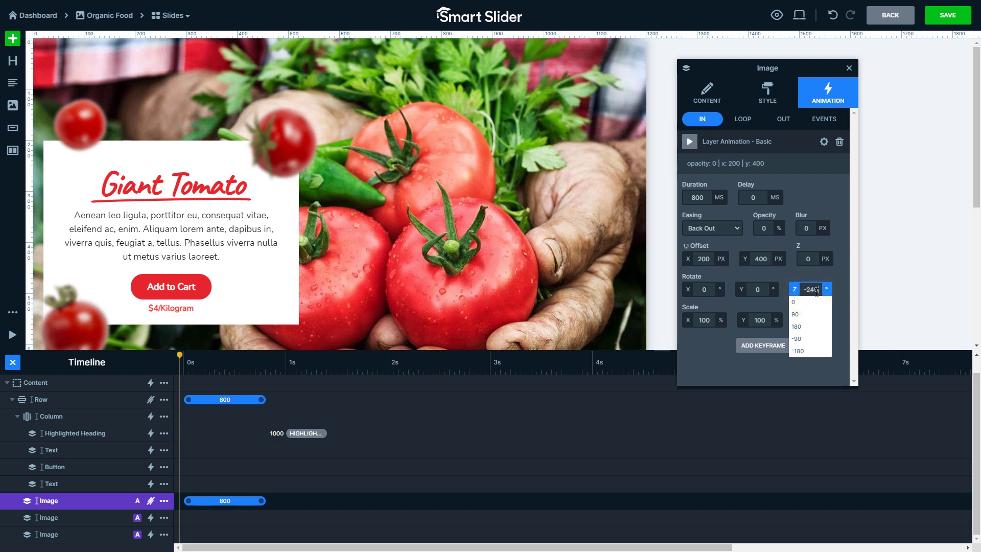
key("Return")
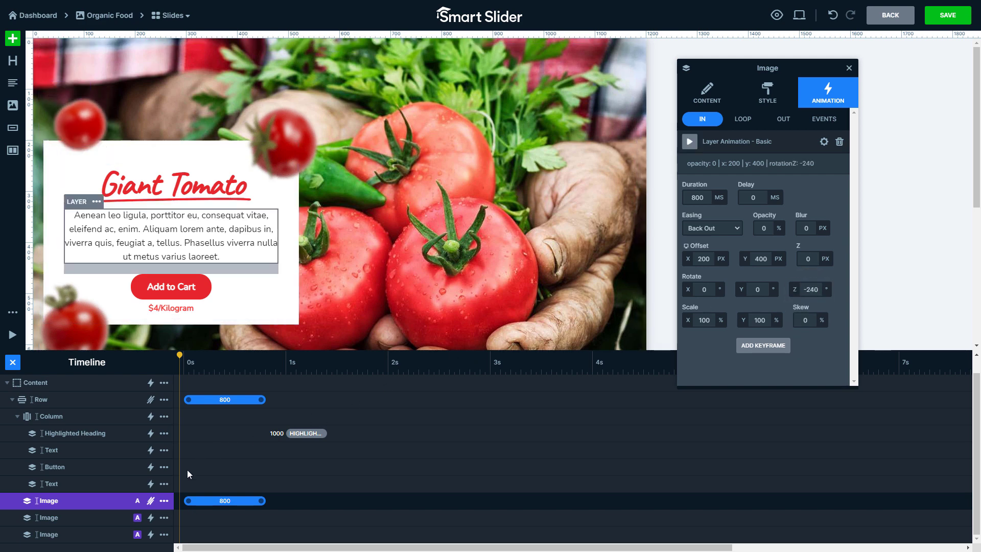
- Copy the first tomato's entrance animation and paste it onto the second and third tomatoes
left_click(163, 501)
mouse_move(187, 447)
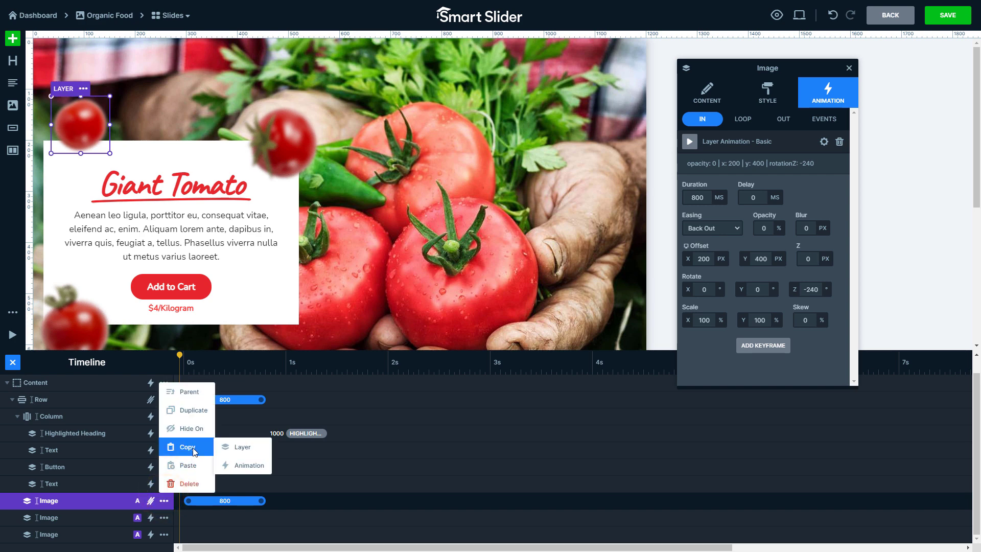
left_click(249, 465)
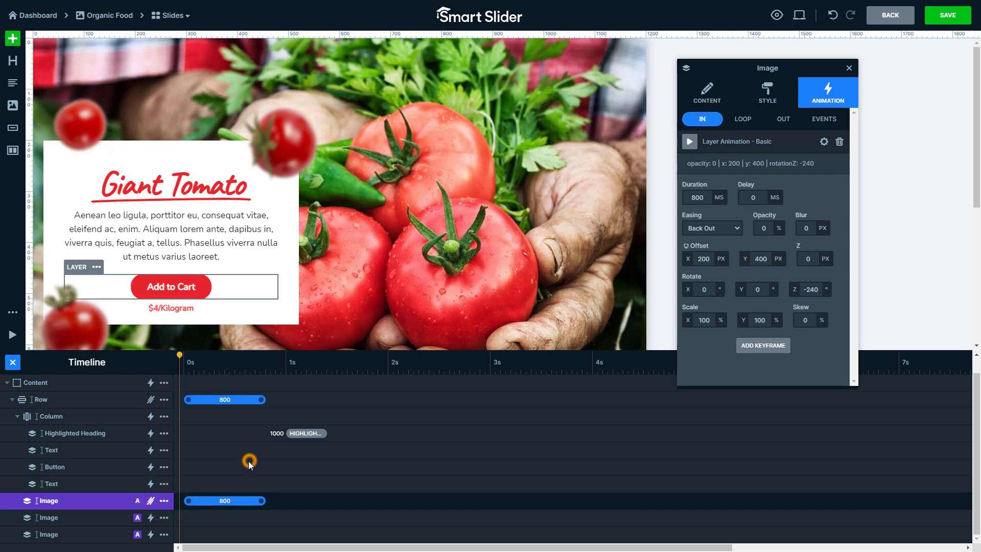
left_click(164, 518)
mouse_move(188, 482)
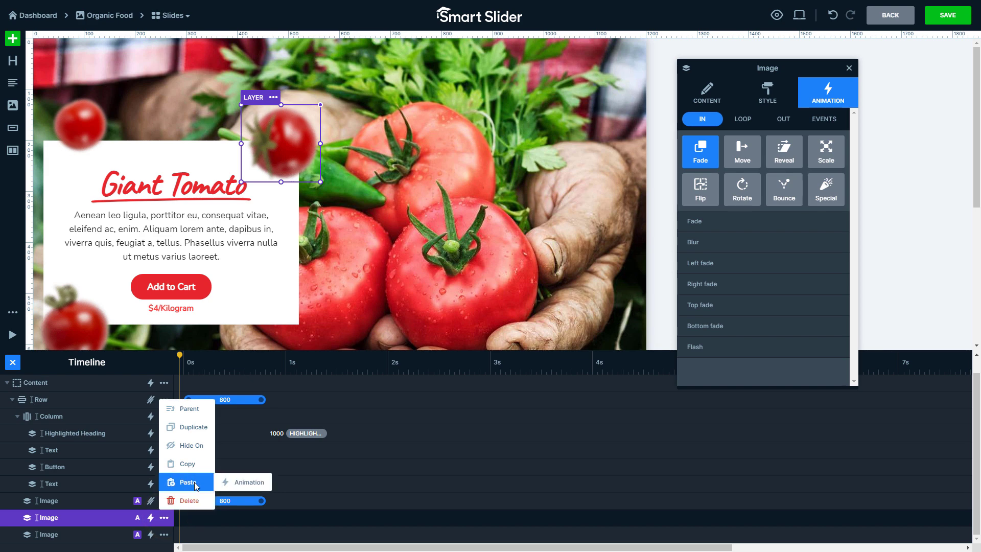
left_click(228, 482)
left_click(164, 534)
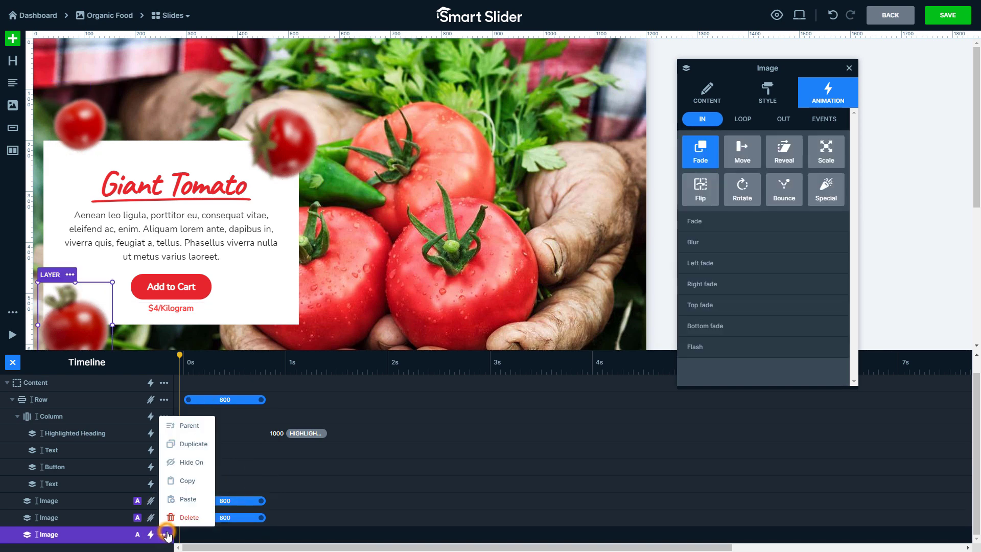
mouse_move(187, 499)
left_click(227, 499)
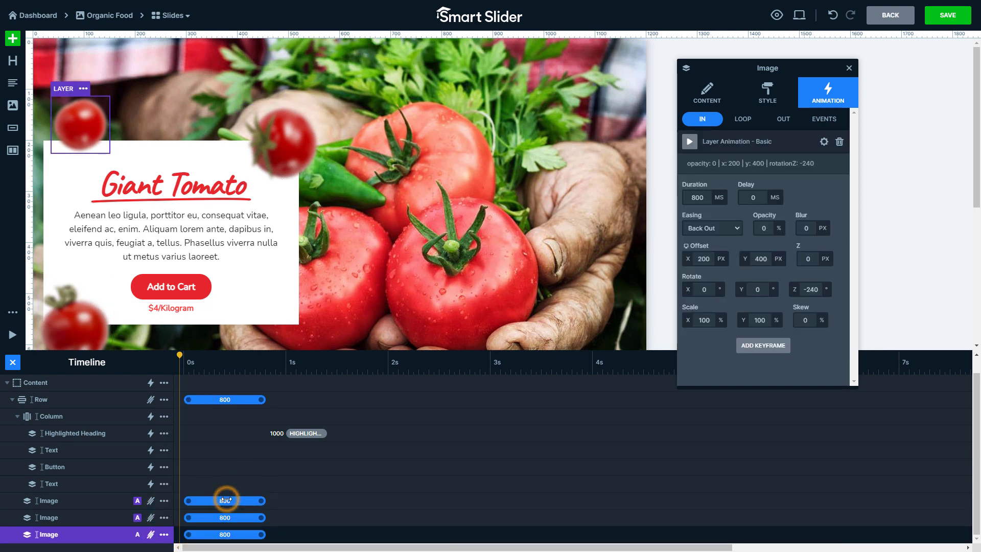
- Give the second tomato its own offsets (vertical 200) and the third a horizontal offset of 40
left_click(218, 518)
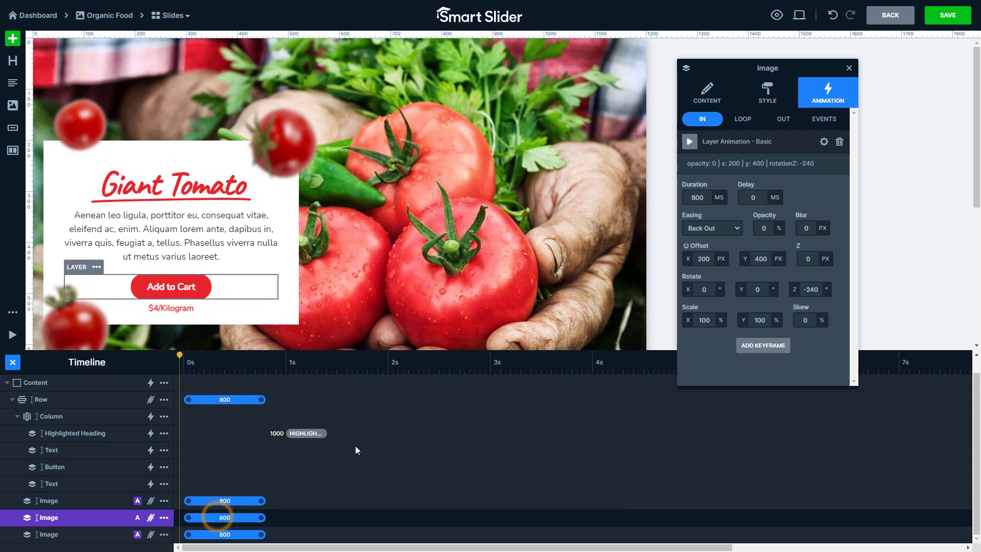
left_click(699, 258)
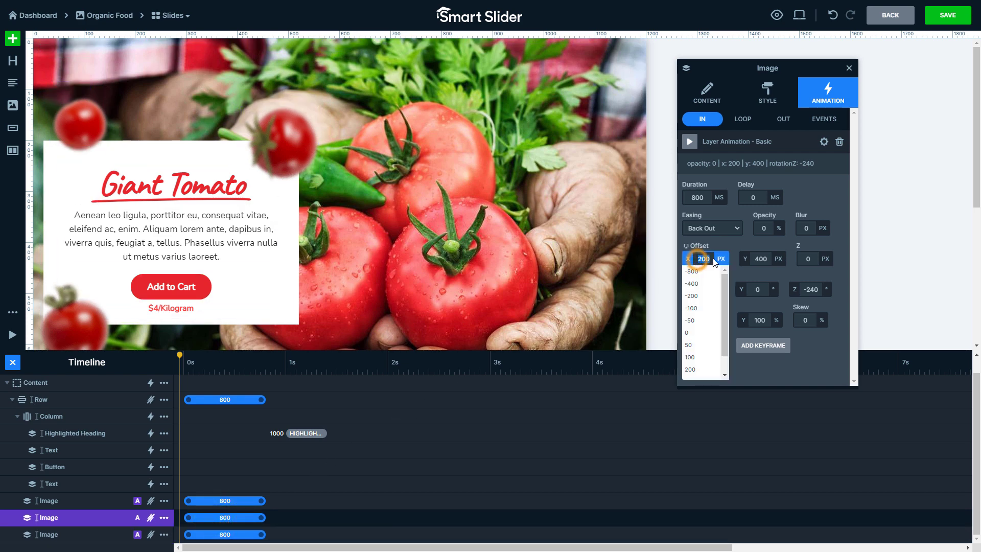
type("-50")
left_click(756, 258)
type("200")
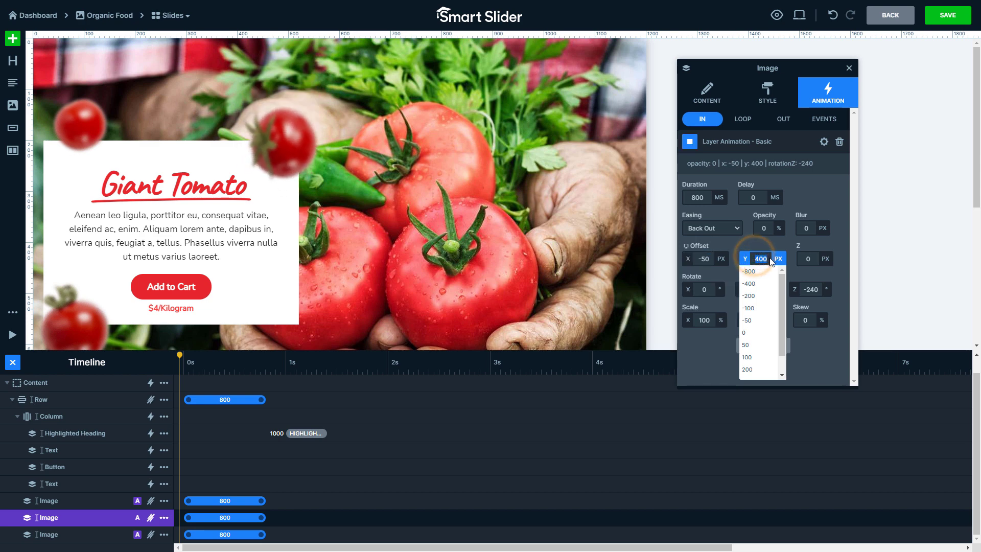
key("Return")
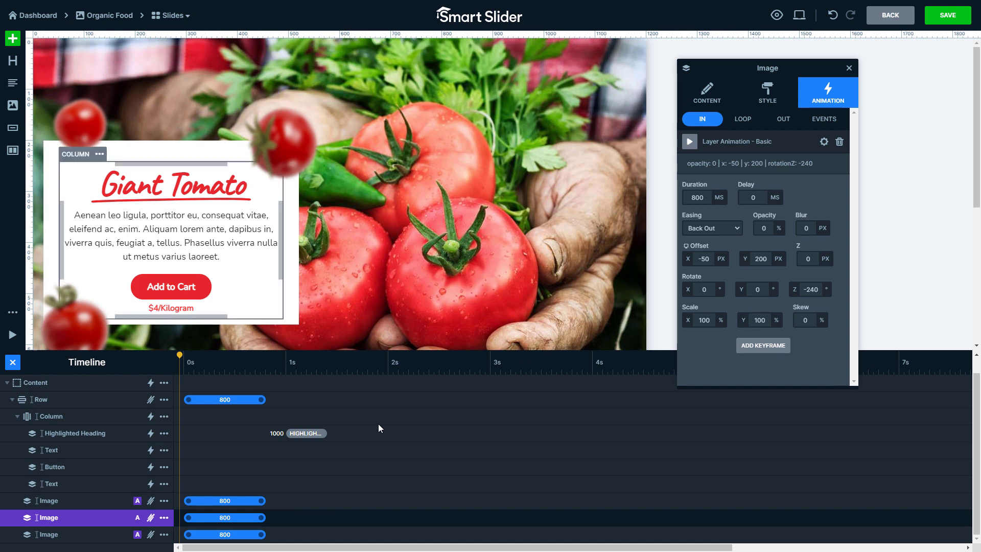
left_click(228, 532)
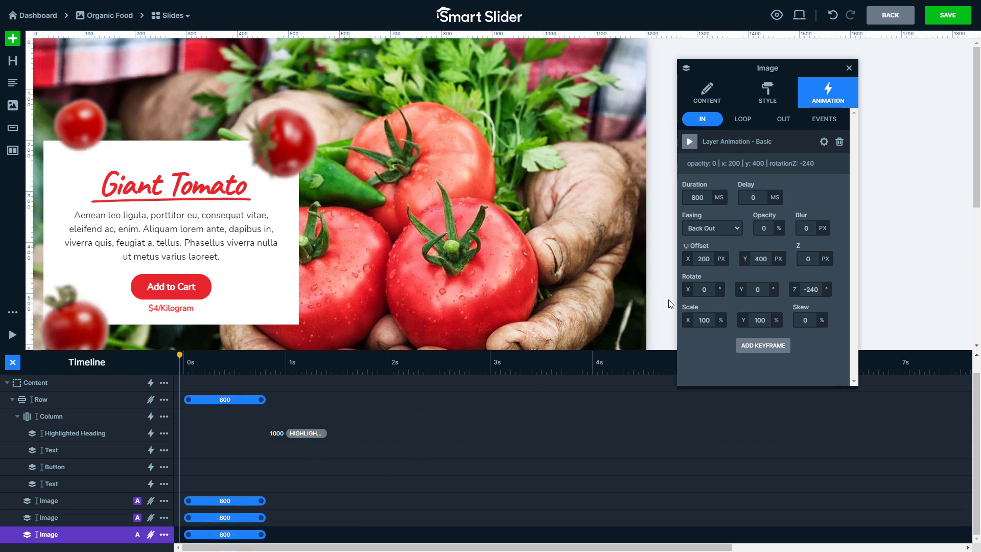
left_click(700, 259)
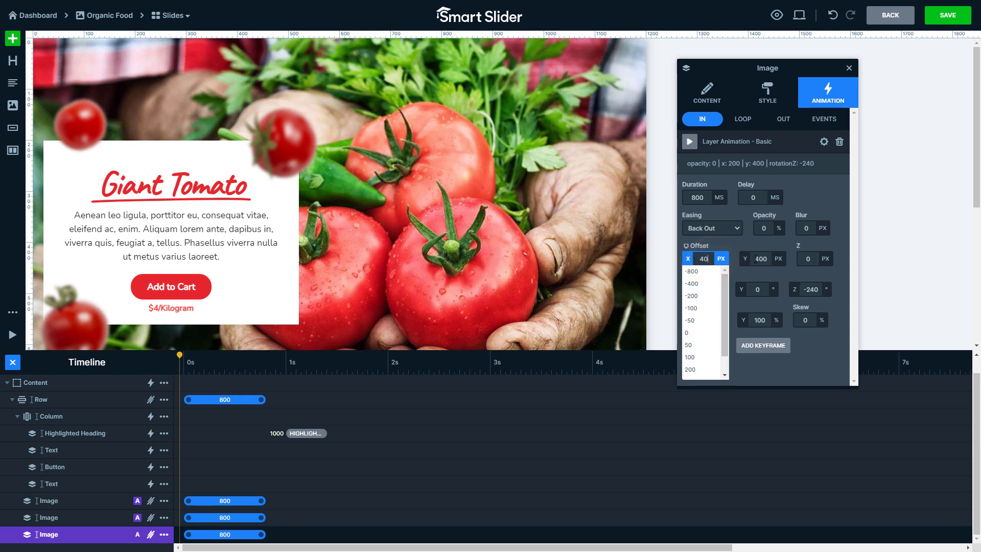
key("Return")
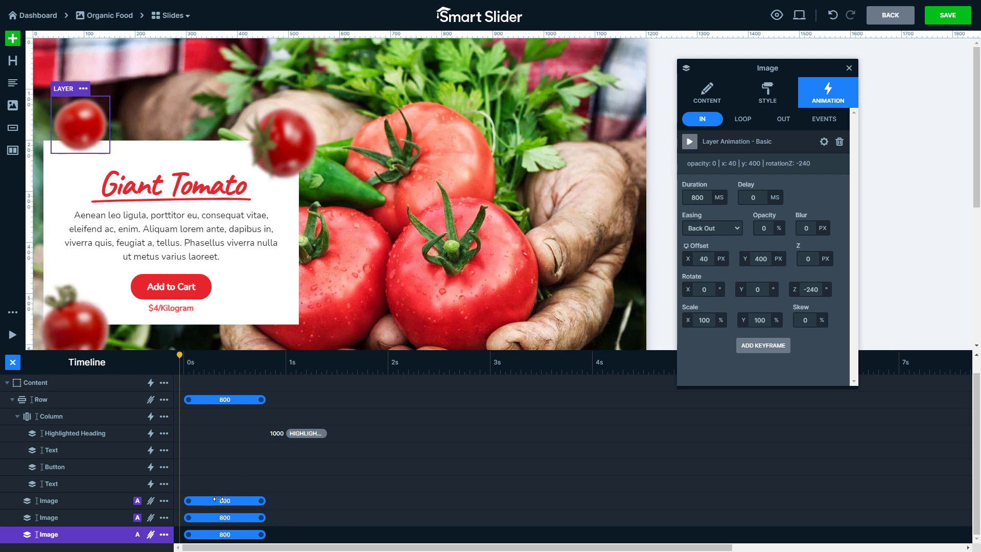
- Drag the tomato bars to stagger their delays, close the timeline and play the slide animations
left_click_drag(217, 500, 230, 500)
mouse_move(221, 517)
left_mouse_down()
mouse_move(246, 518)
mouse_move(268, 534)
left_mouse_up()
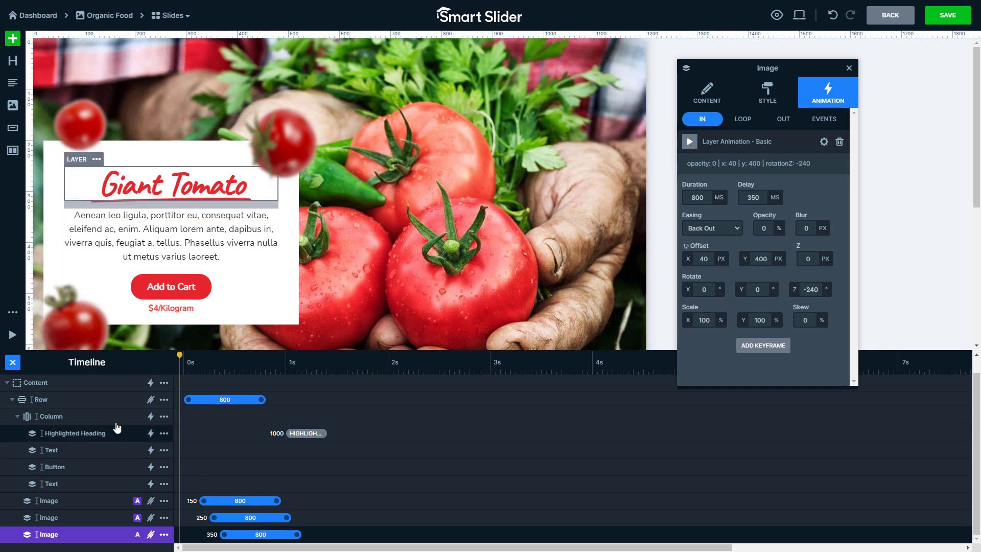
left_click(13, 363)
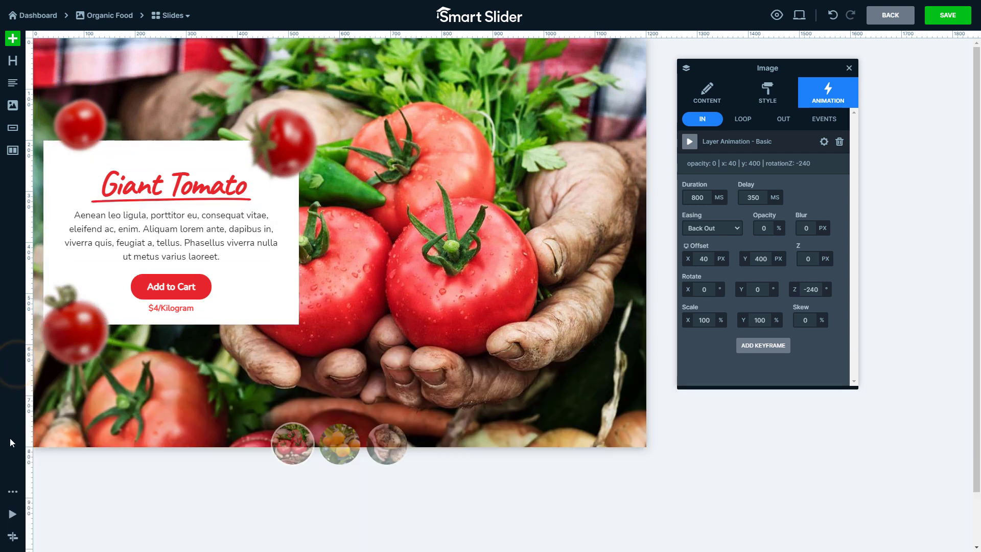
left_click(13, 516)
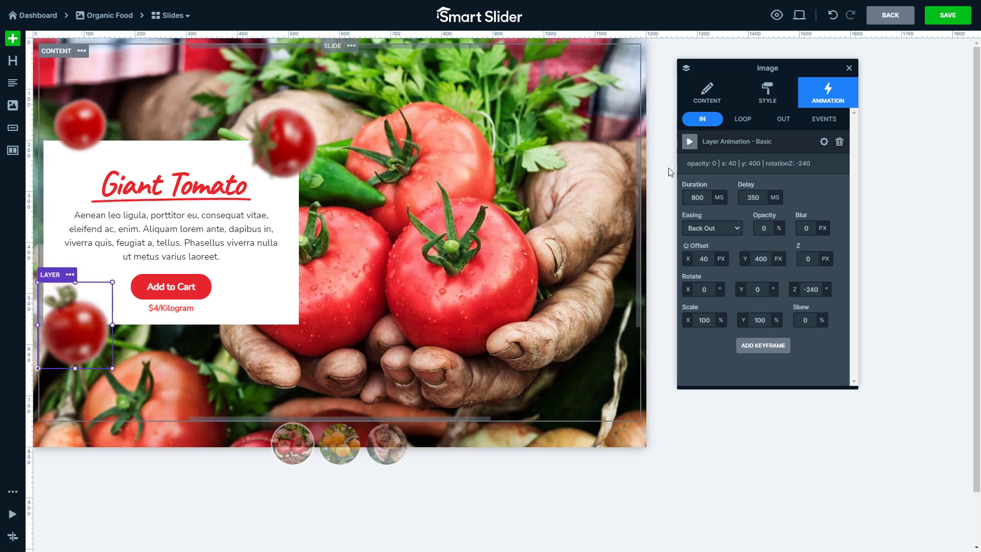
- In the tablet layout, adjust the top-left tomato's Left and Top position in Style
mouse_move(799, 15)
left_click(800, 35)
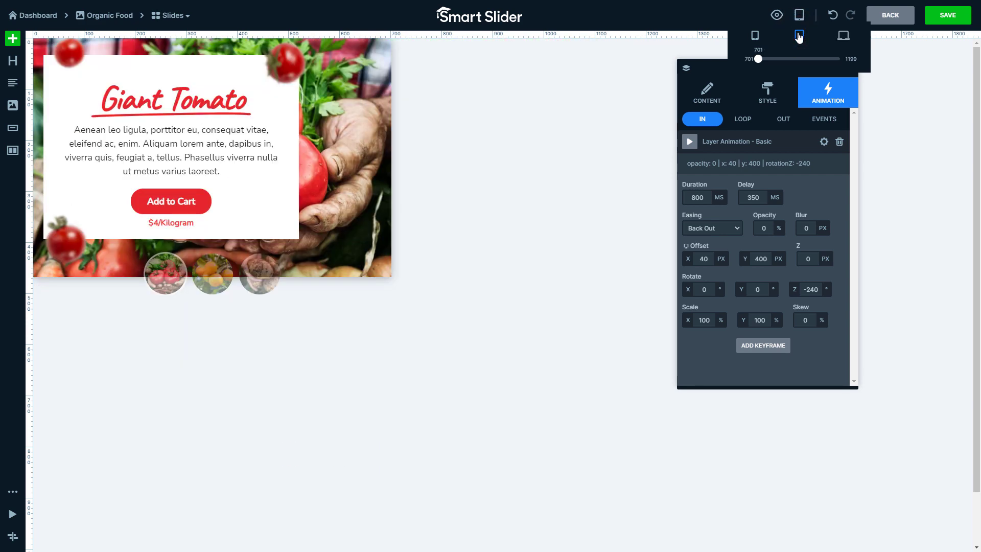
left_click(68, 230)
left_click(66, 50)
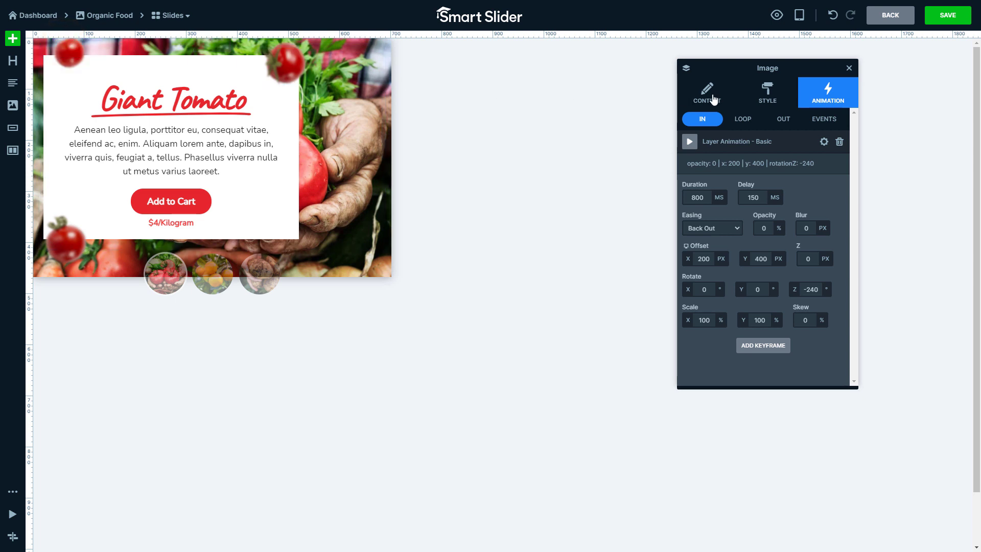
left_click(763, 98)
scroll(774, 180, "down", 5)
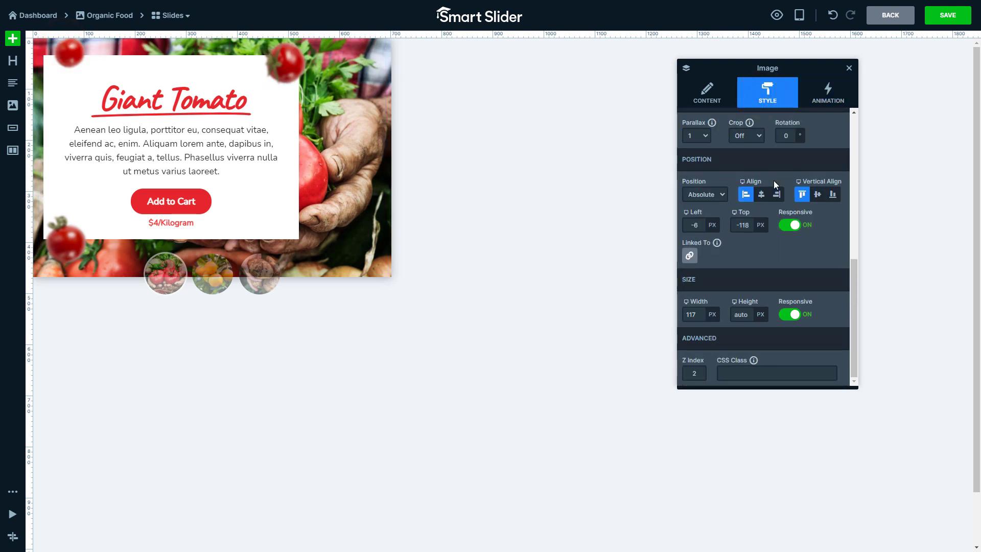
double_click(694, 225)
type("2")
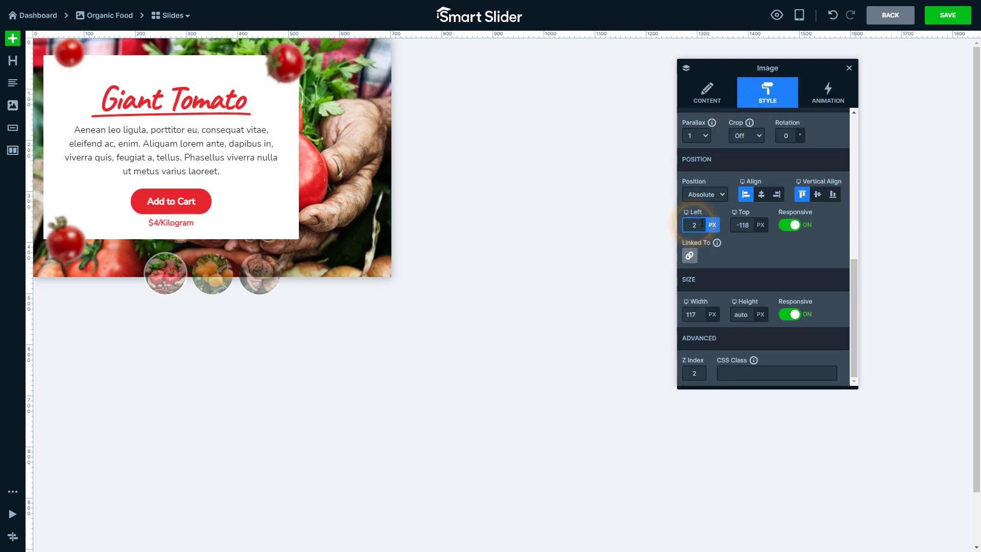
double_click(742, 225)
type("-112")
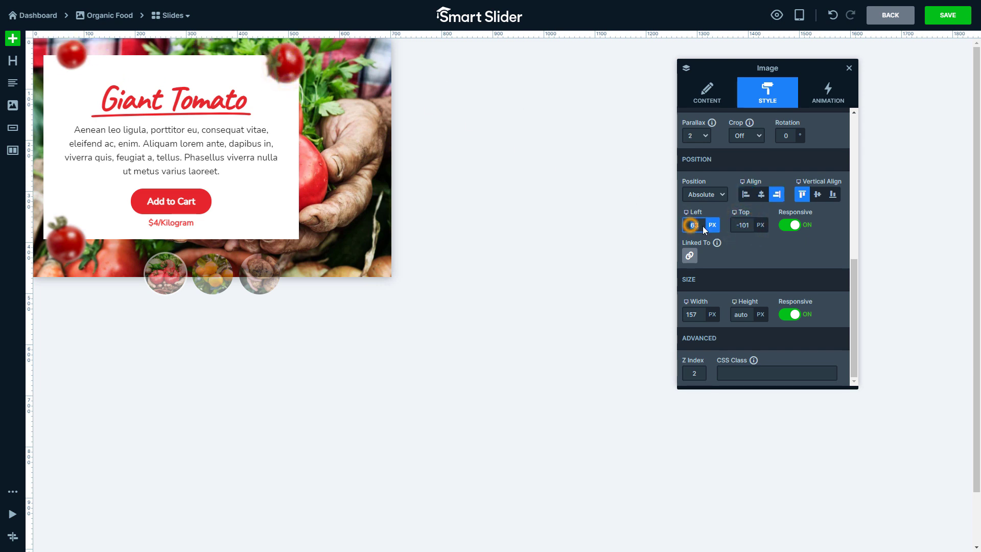
type("86")
- Adjust the top position of the top-right and bottom-left tomatoes for tablet
left_click(741, 223)
type("-112")
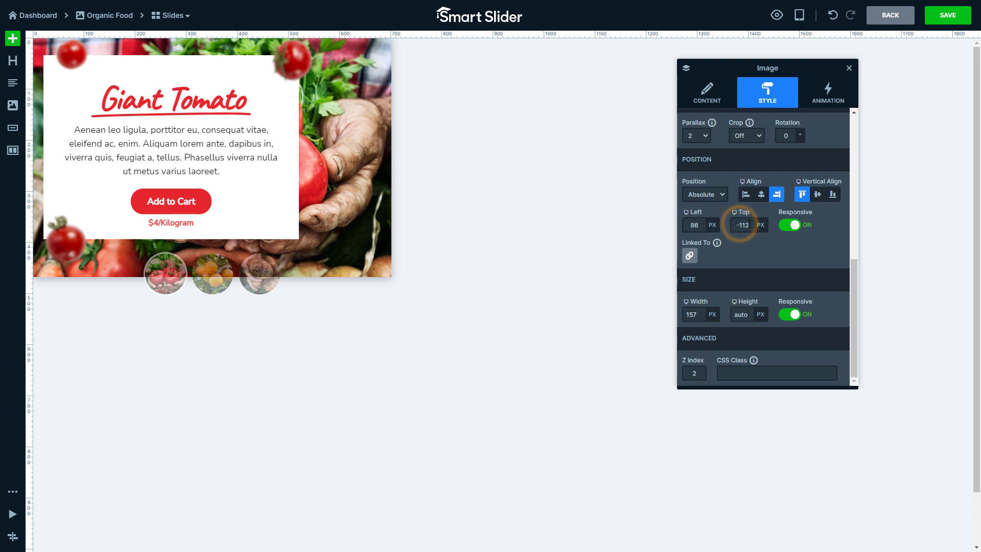
left_click(69, 238)
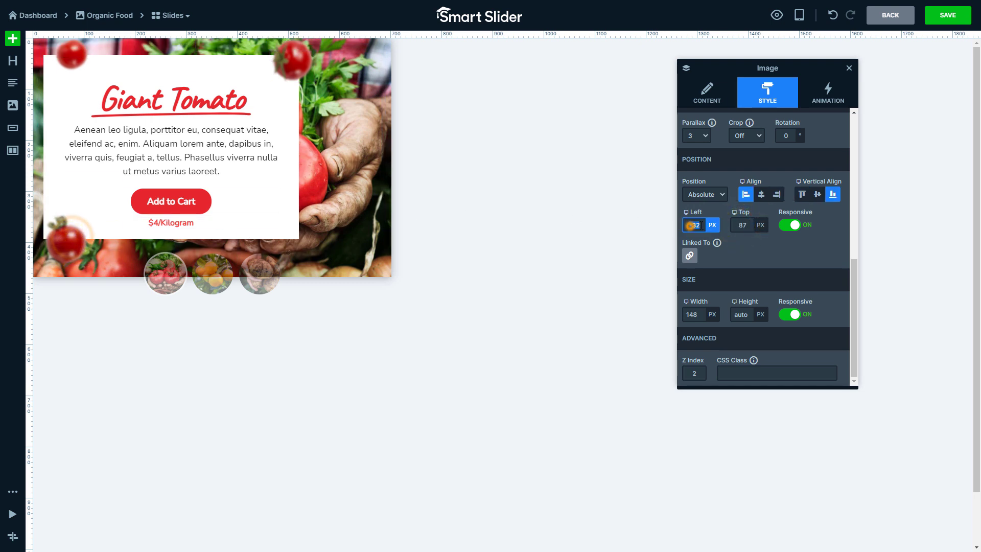
left_click(741, 224)
type("102")
key("Return")
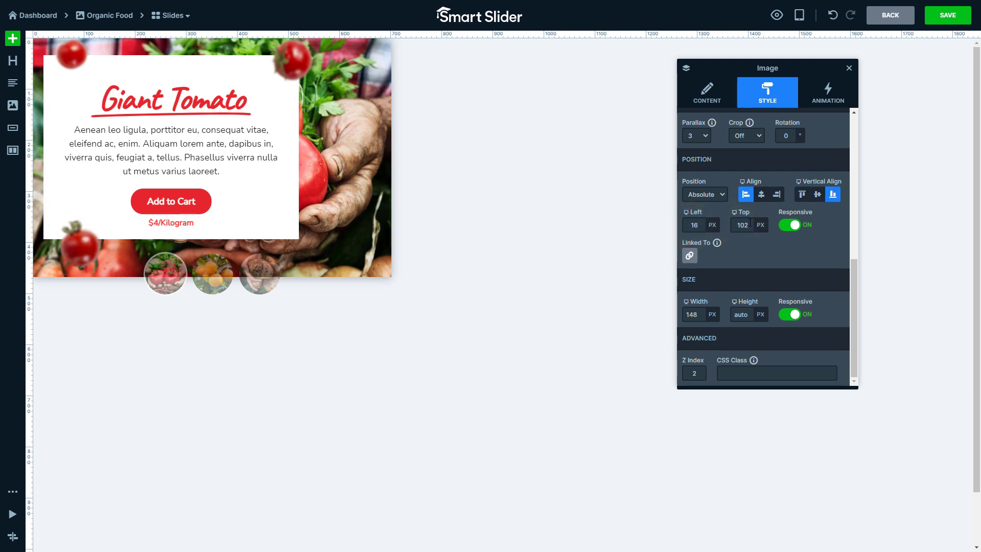
left_click(799, 14)
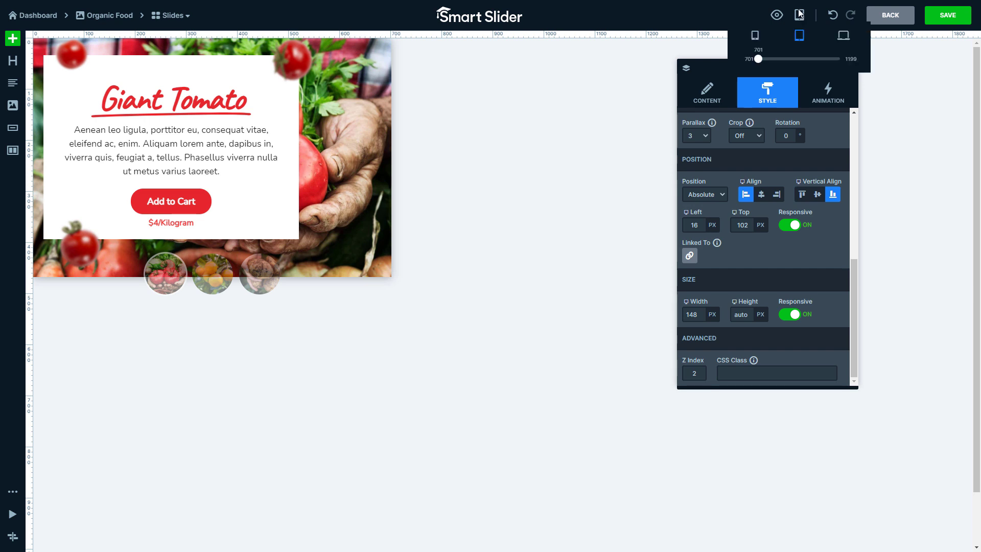
- In the mobile layout, shrink the Giant Tomato heading to 50% and scale down the paragraph
left_click(753, 36)
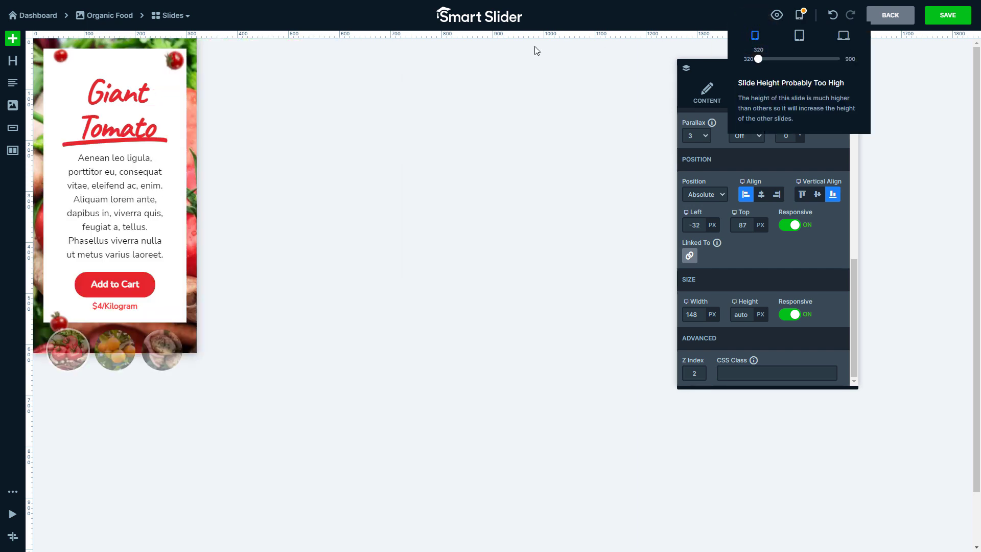
left_click(127, 89)
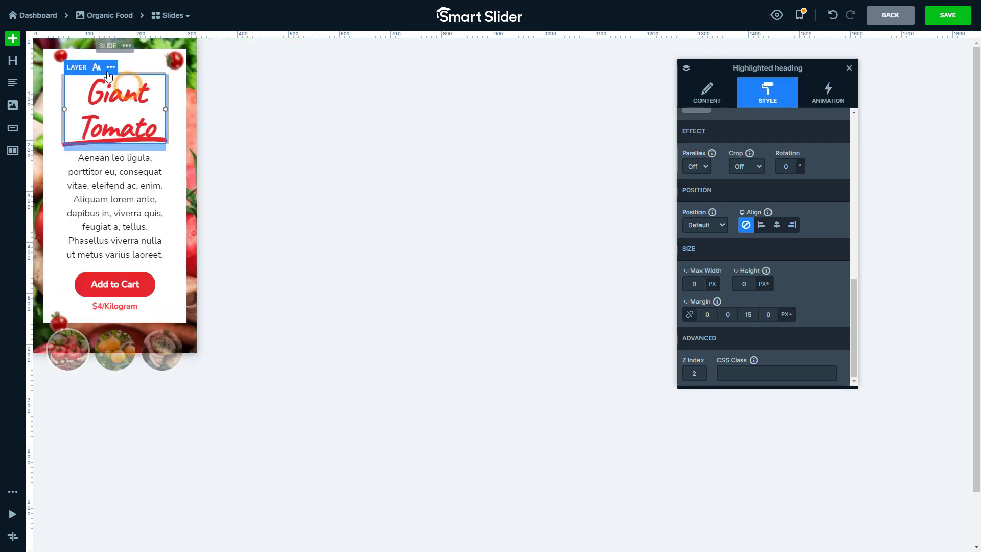
left_click_drag(107, 50, 93, 51)
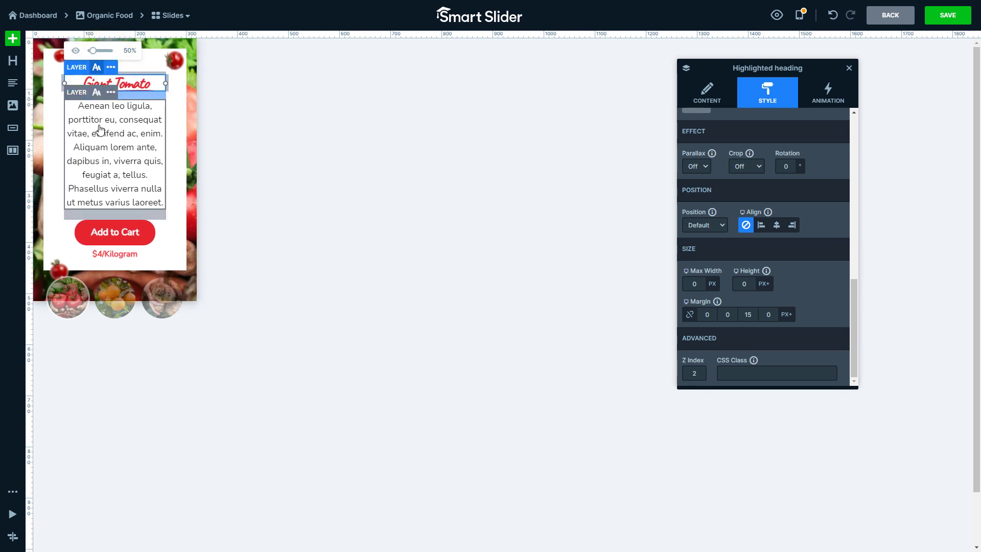
left_click(100, 131)
left_click_drag(108, 75, 102, 76)
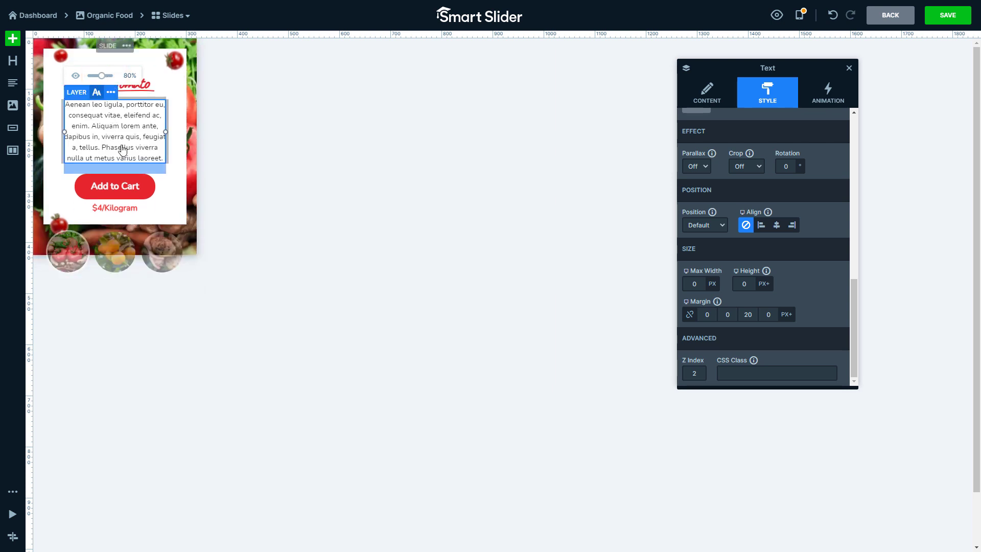
- Scale down the Add to Cart button and the $4/Kilogram price text for mobile
left_click(120, 190)
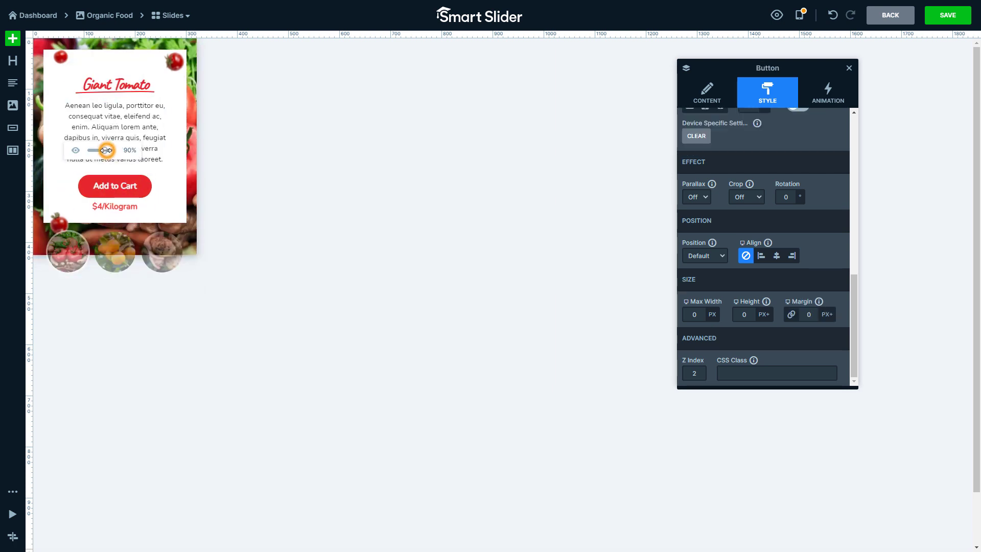
left_click_drag(107, 150, 101, 151)
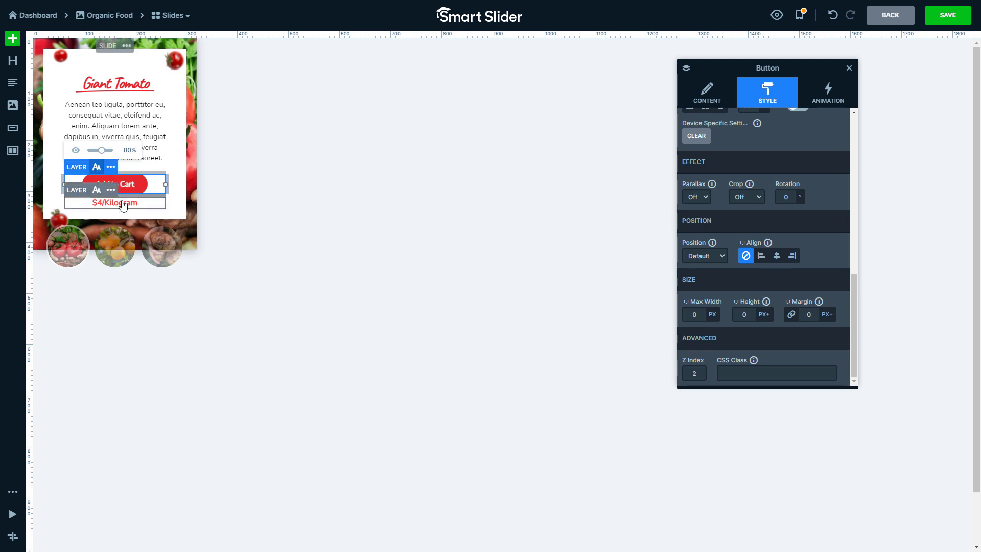
left_click(114, 161)
left_click_drag(108, 173, 105, 173)
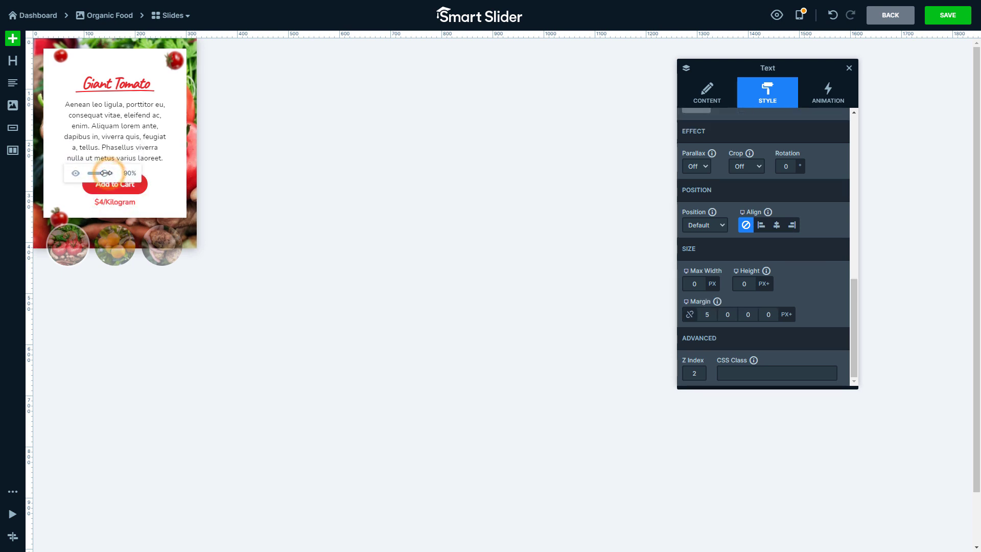
- Hide all three floating tomato images on the mobile layout
left_click(61, 210)
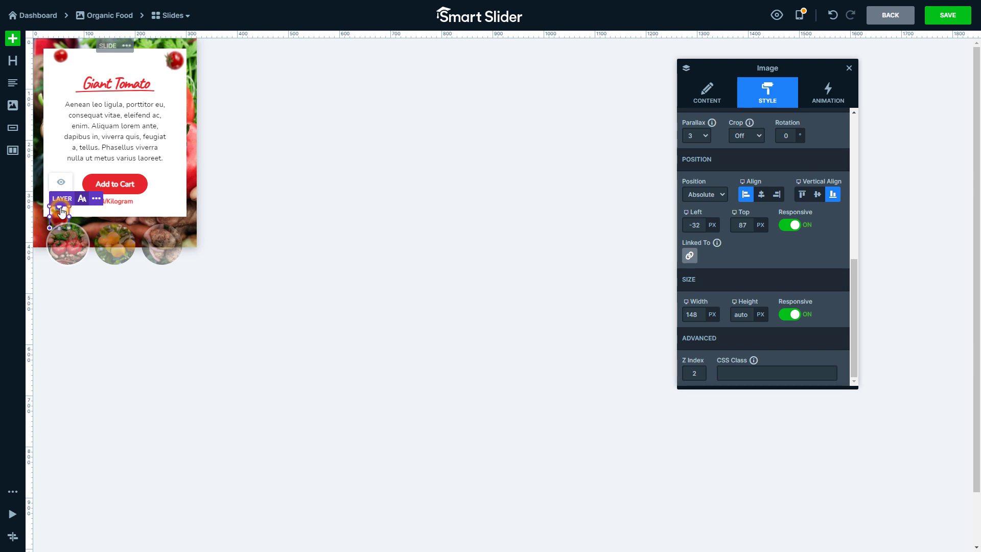
left_click(173, 59)
mouse_move(68, 69)
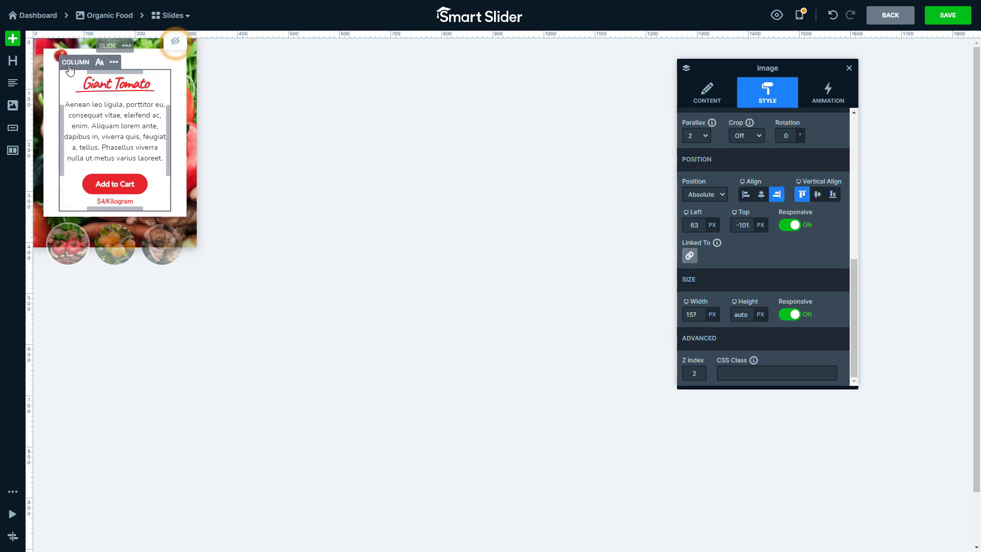
left_click(61, 60)
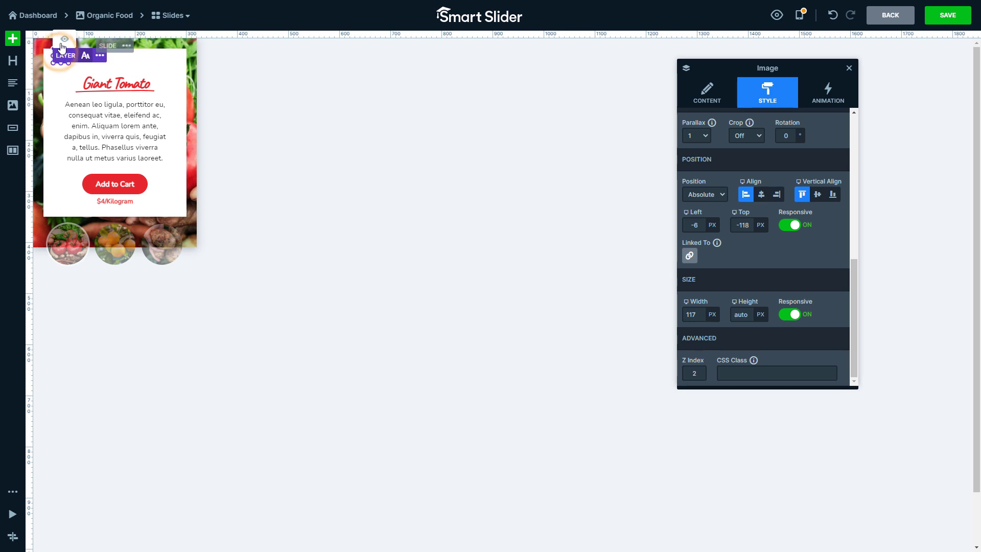
- Reduce the card row's top padding to 30px and the space below the paragraph to 5px
left_click(108, 62)
left_click_drag(120, 66, 125, 60)
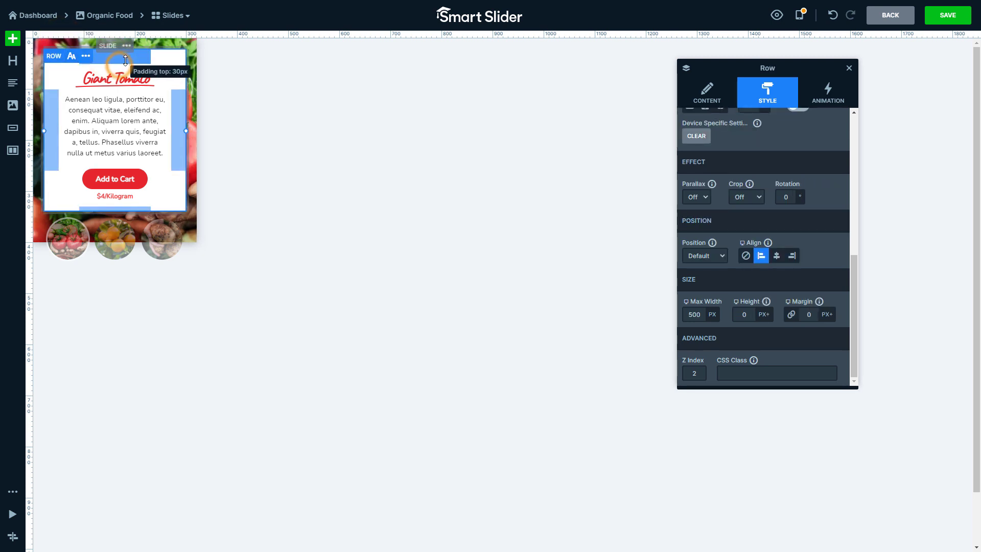
left_click(111, 116)
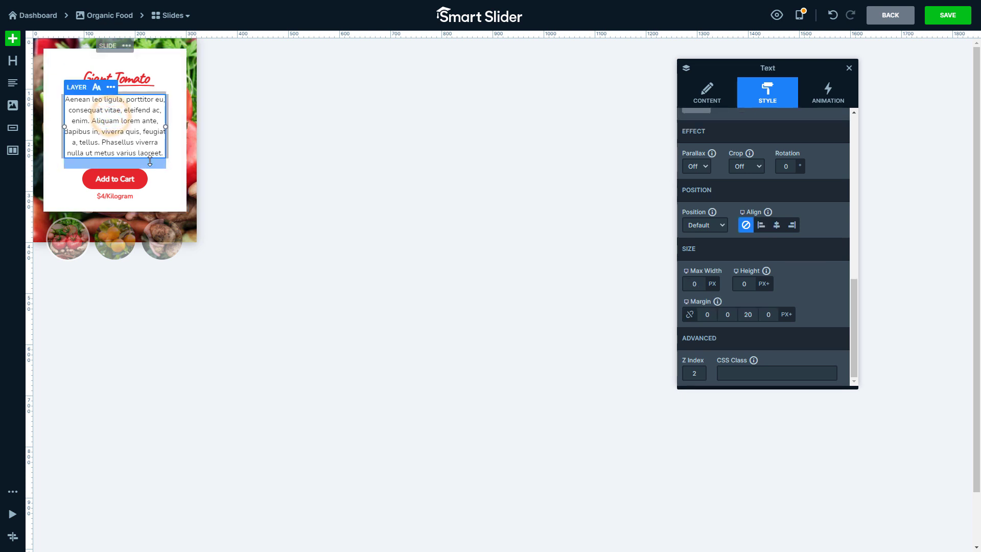
left_click_drag(150, 161, 155, 154)
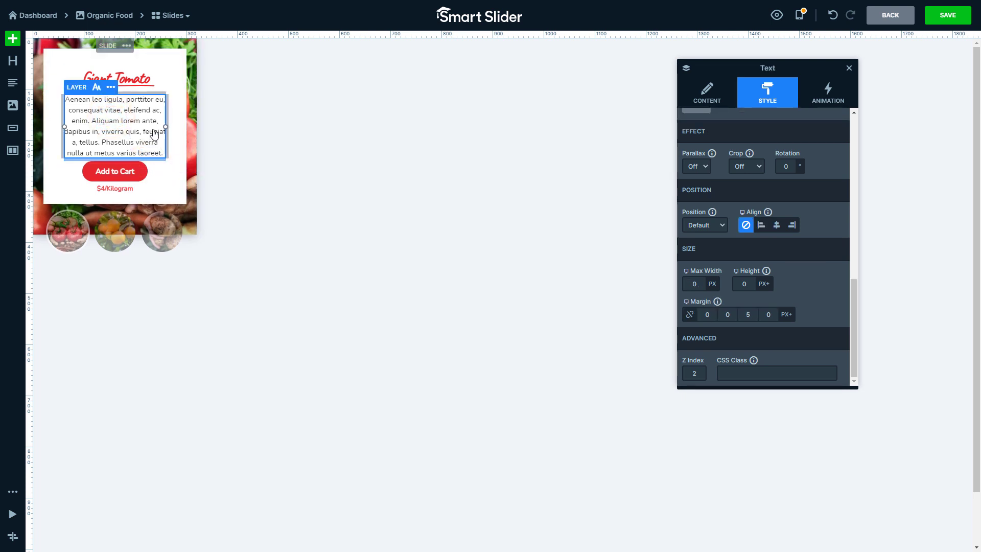
- Give the mobile slide 40px top padding, 90px bottom padding and 0px side padding
left_click(112, 47)
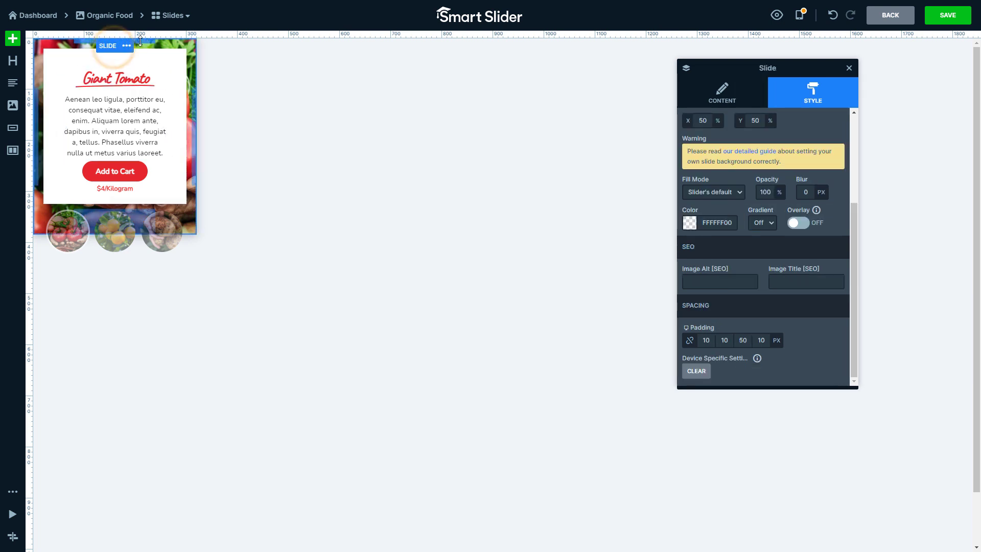
left_click_drag(141, 41, 140, 55)
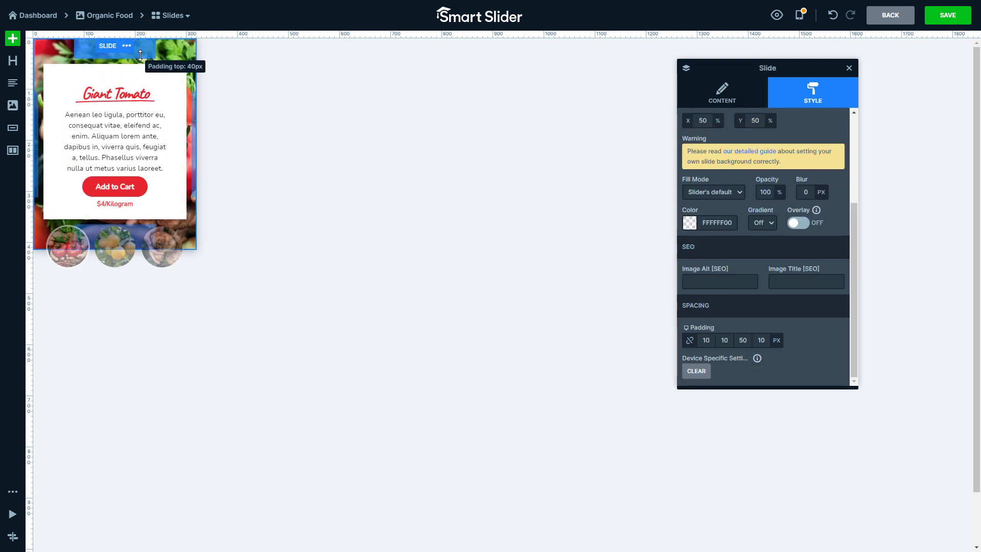
left_click_drag(120, 235, 121, 255)
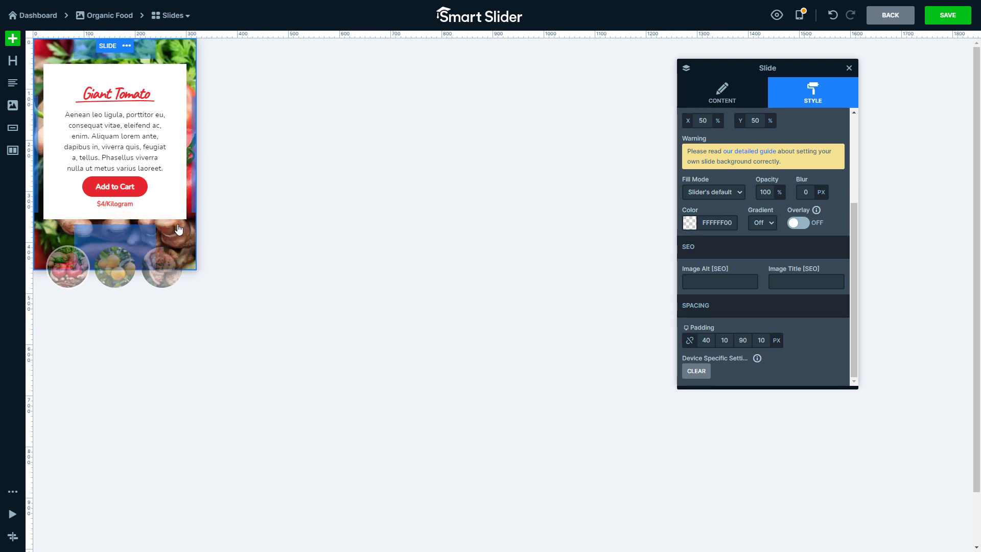
left_click_drag(196, 209, 200, 208)
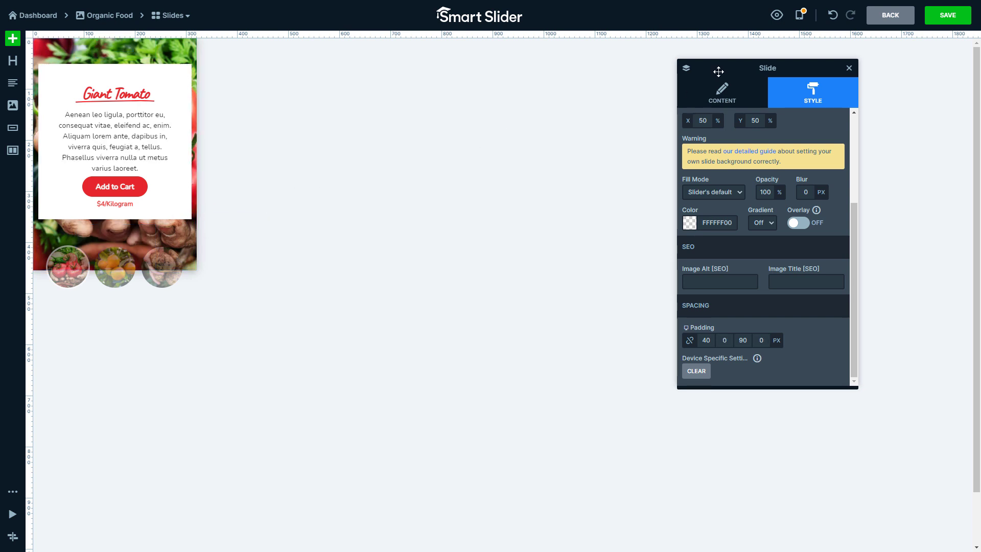
- Switch the editor back to the desktop layout
left_click(797, 18)
left_click(842, 37)
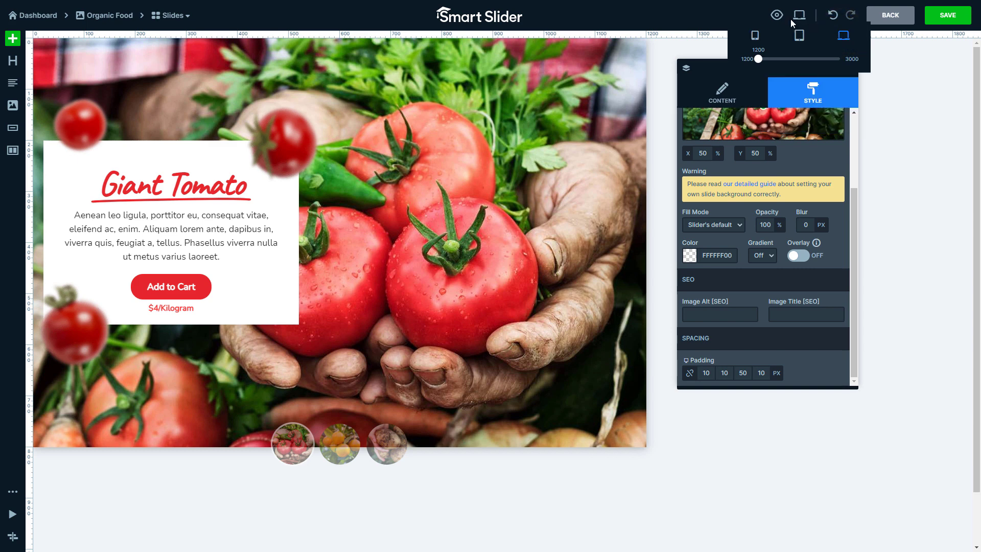
left_click(776, 16)
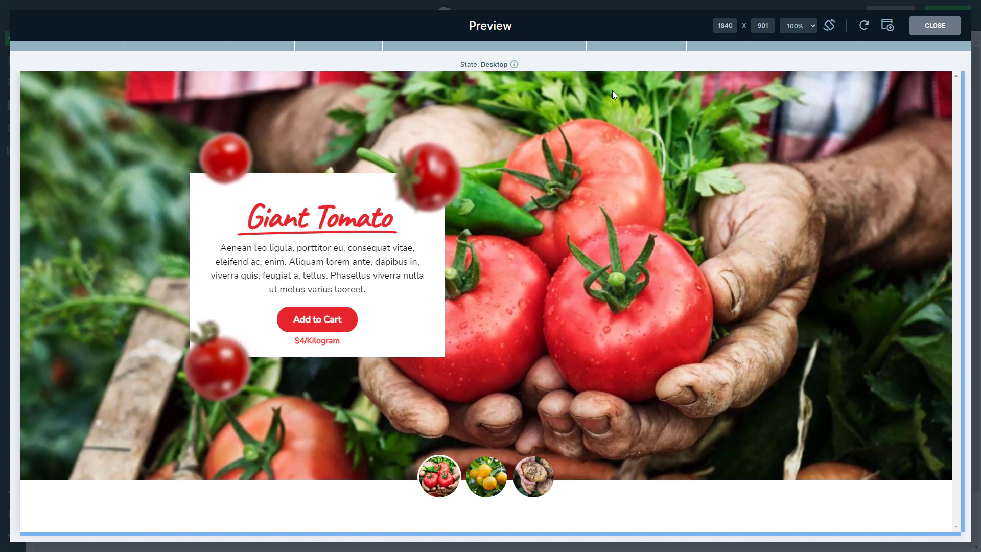
left_click(611, 48)
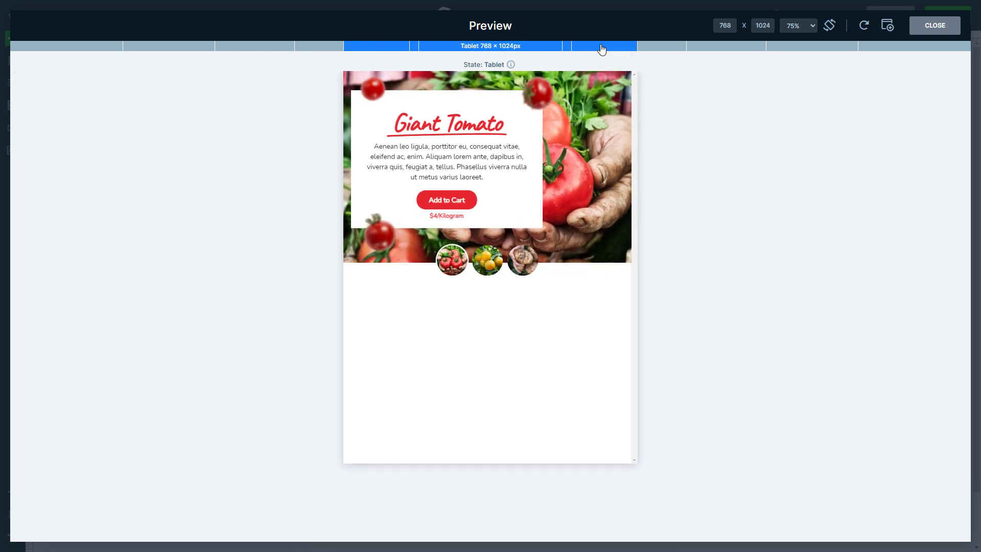
left_click(535, 48)
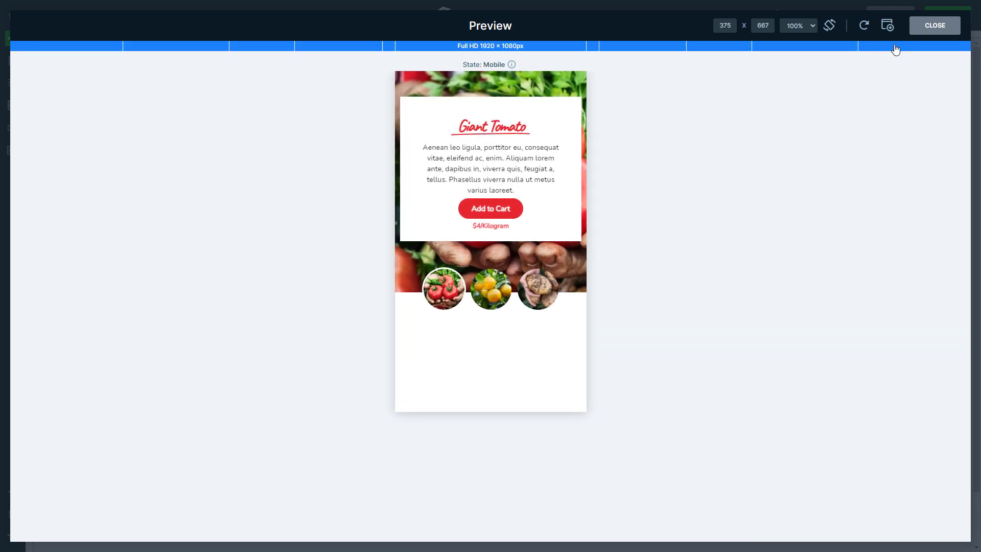
left_click(935, 27)
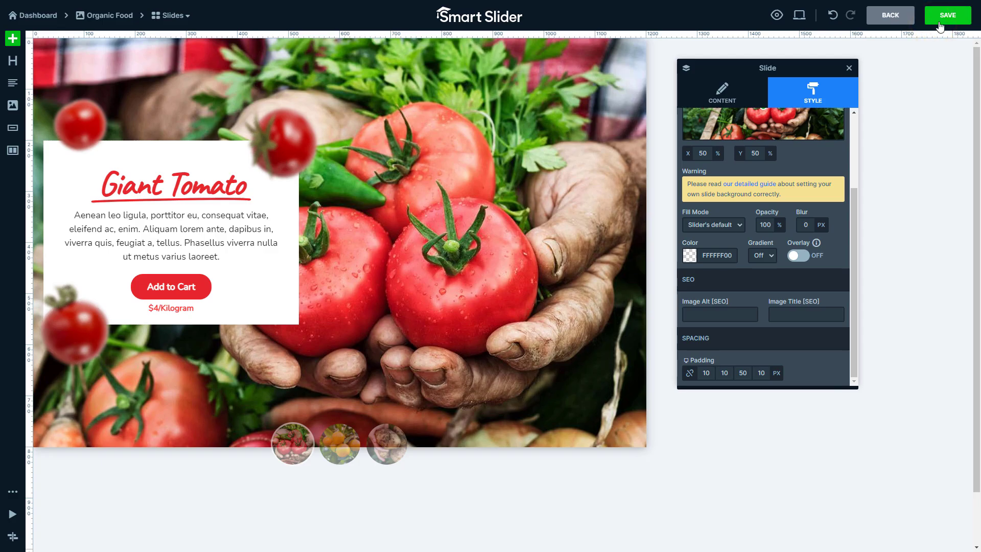
- Save the slide with the top-right SAVE button
left_click(947, 18)
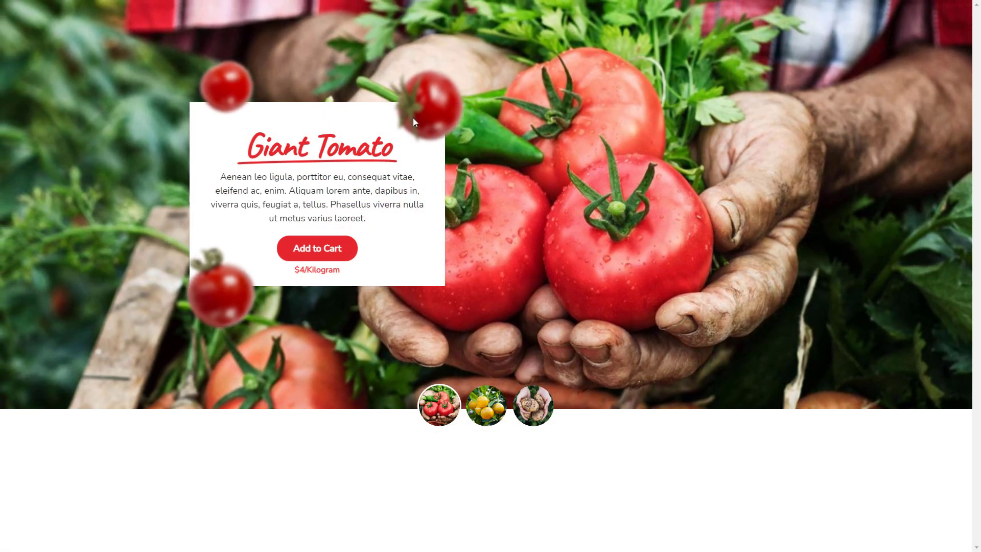
- Use the thumbnails to show the Sweet Mandarin slide, then the Fresh Potato slide
left_click(485, 395)
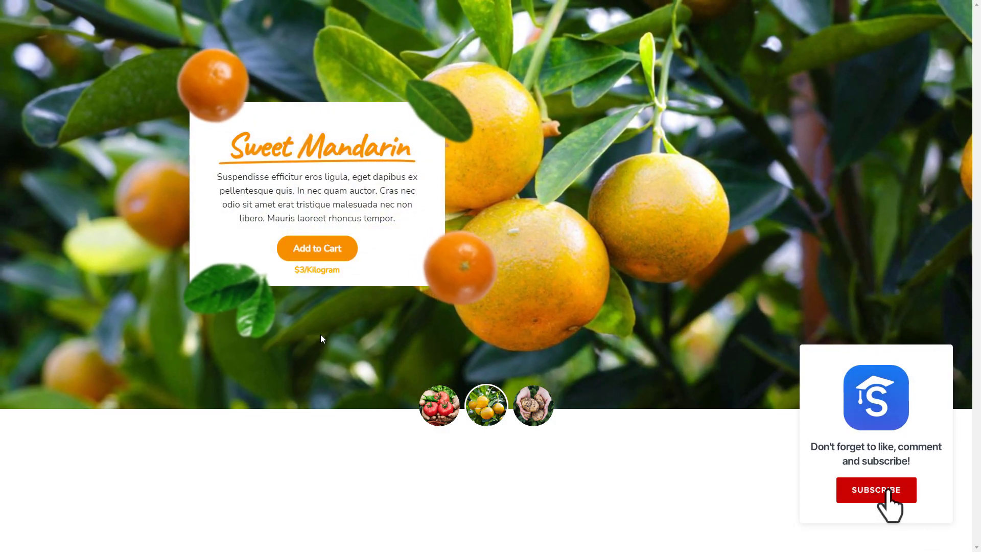
left_click(533, 395)
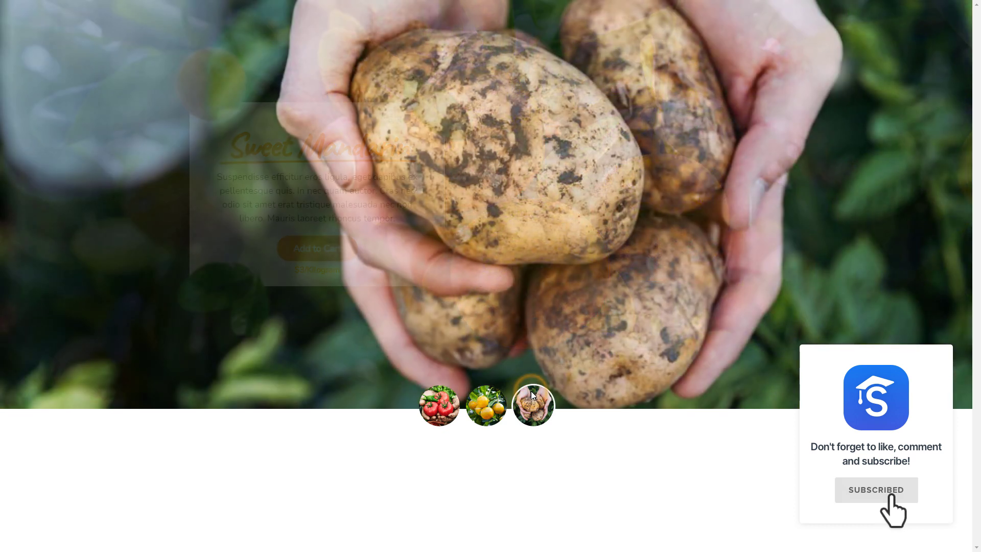